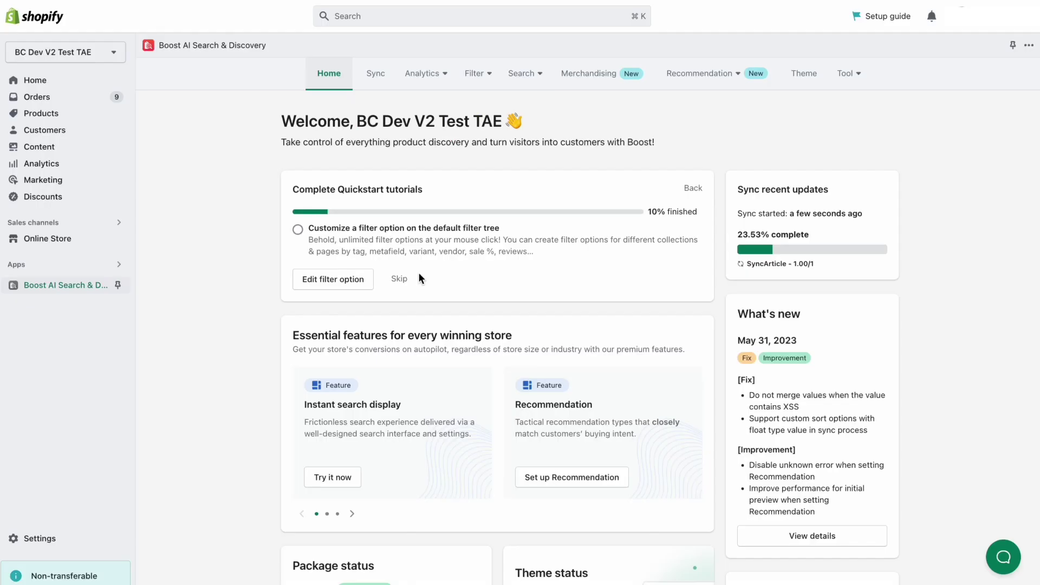
From the Theme page, launch Edit visual design on the live Boost theme's collection page
left_click(813, 80)
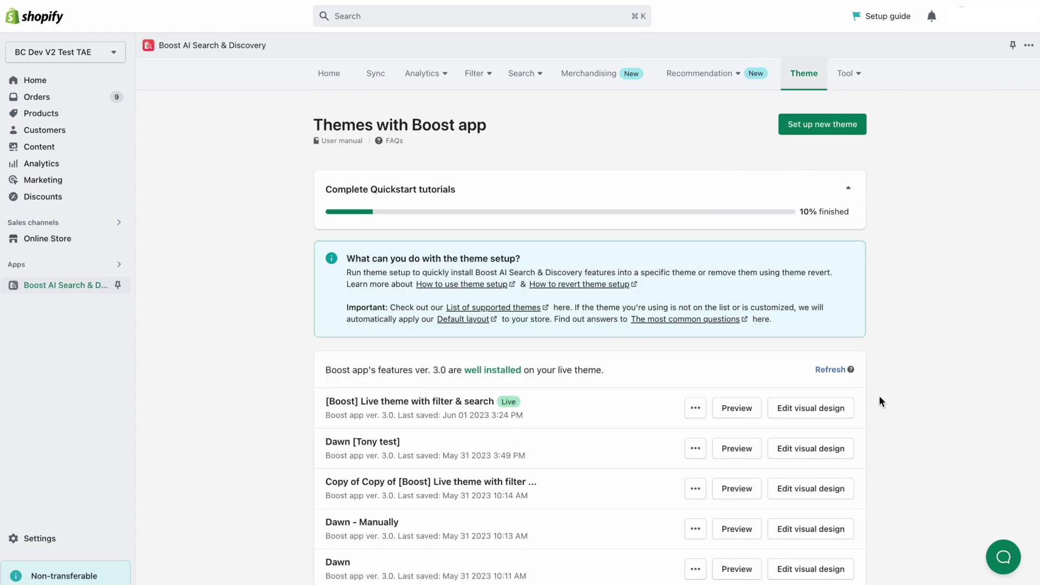
left_click(823, 413)
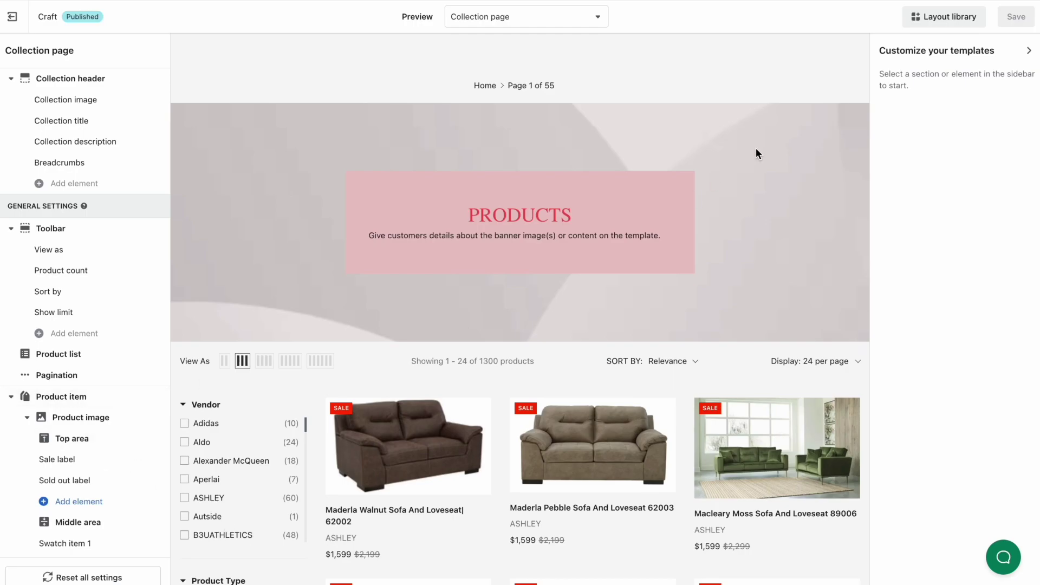
In the Layout library, pick Product item 2 with Sub-layout 2.2 and request Change layout
left_click(947, 16)
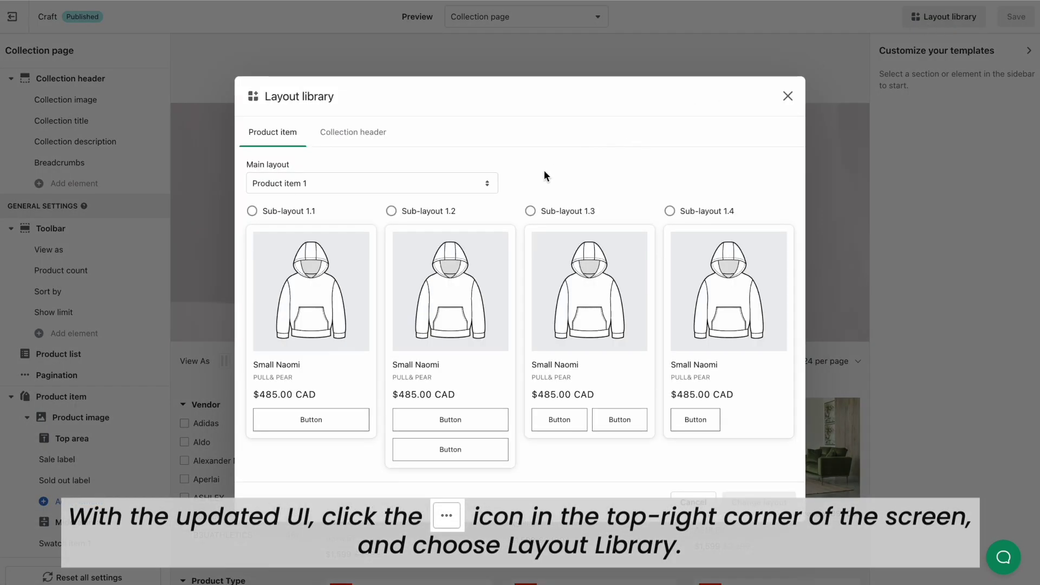
left_click(482, 184)
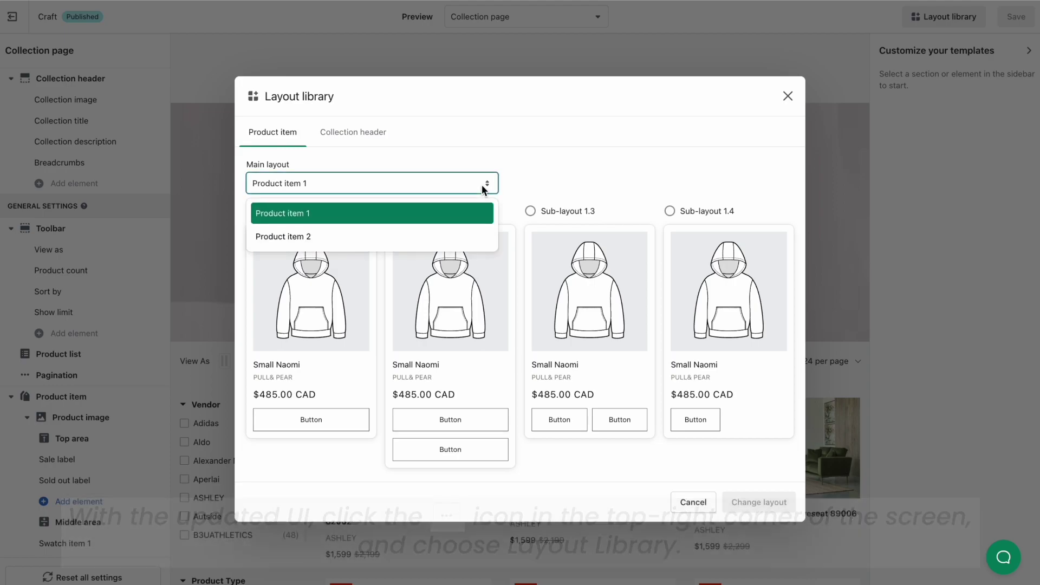
left_click(441, 239)
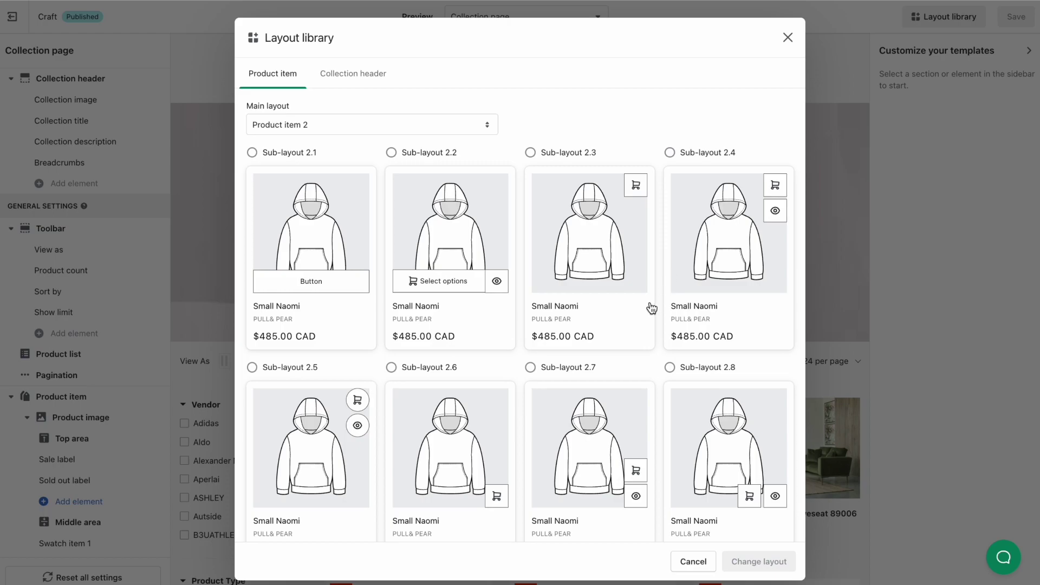
scroll(567, 400, "down", 1)
scroll(568, 400, "up", 1)
scroll(567, 400, "down", 1)
scroll(568, 401, "up", 1)
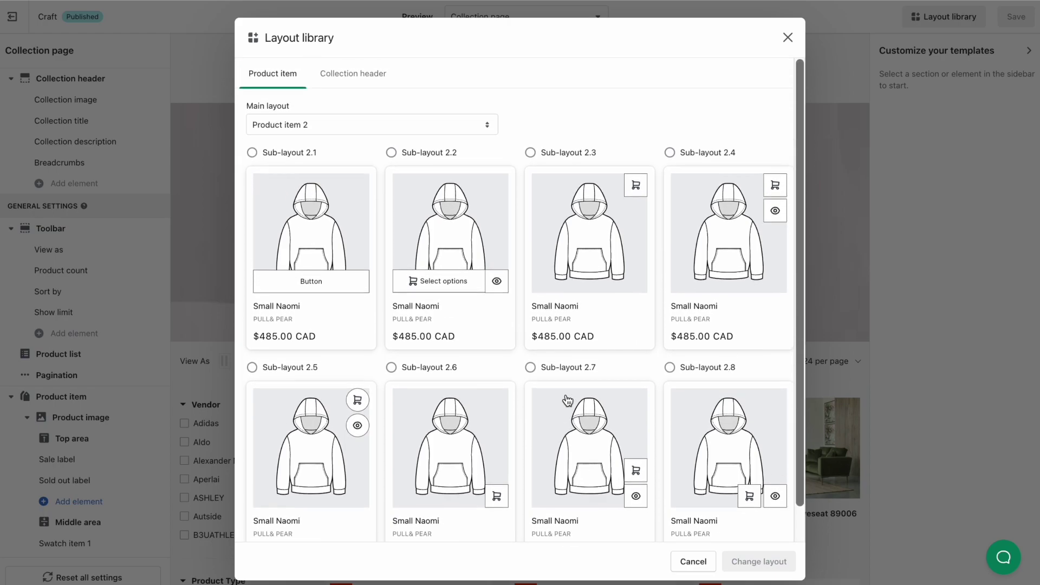
left_click(399, 158)
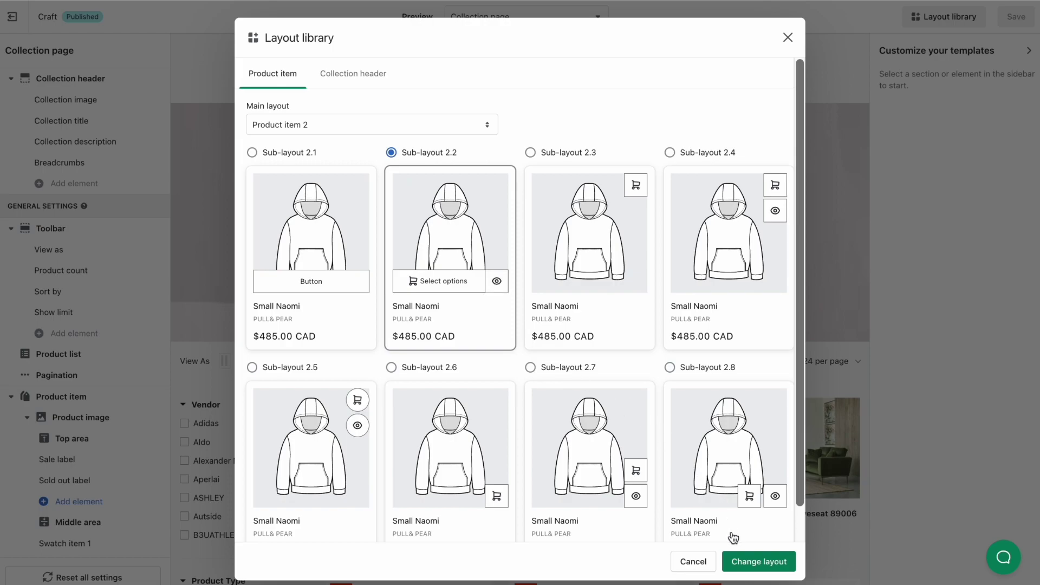
left_click(760, 562)
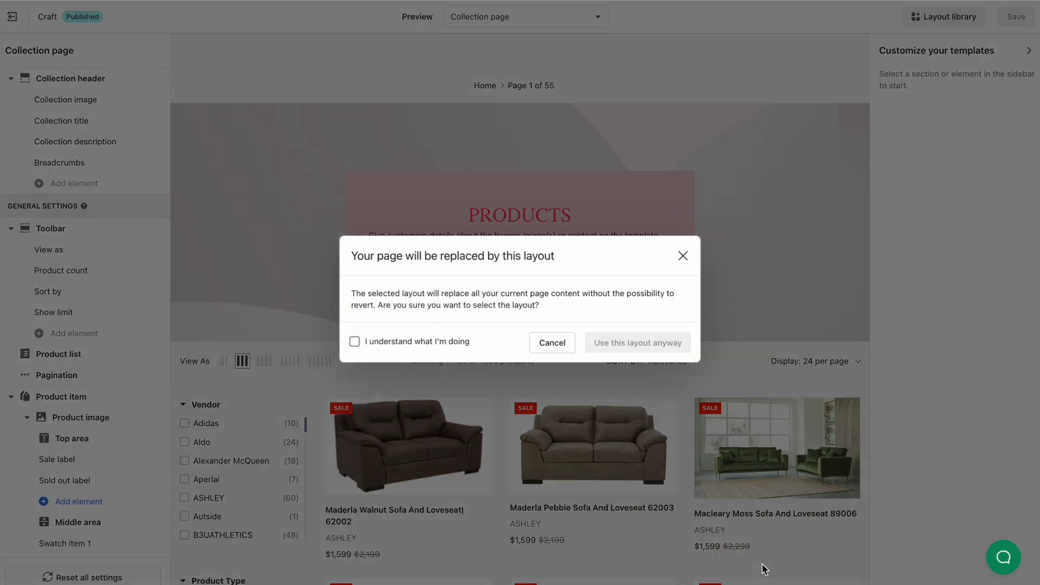
Acknowledge the warning that the new layout will replace the current page content
left_click(356, 342)
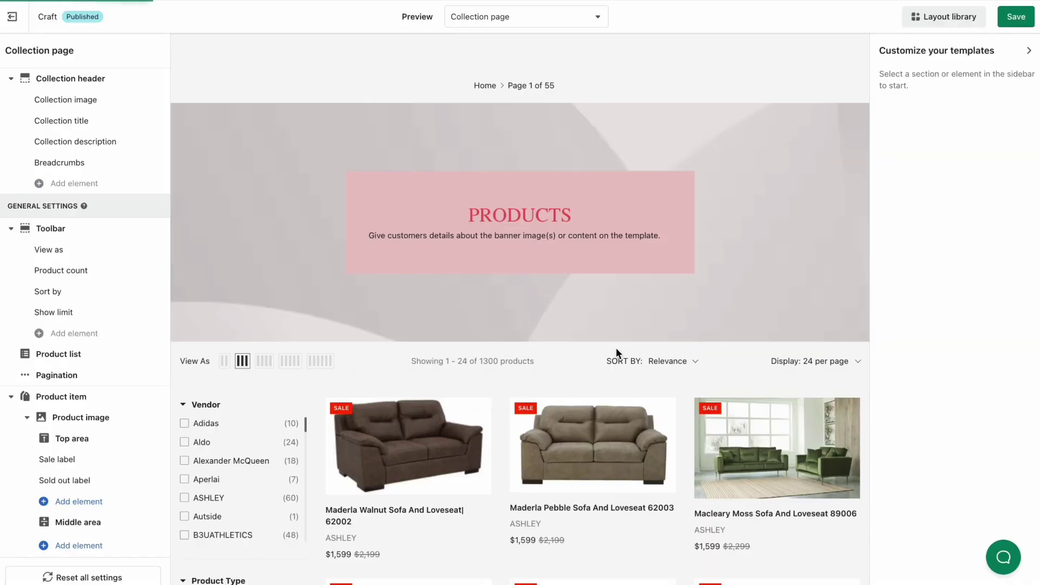
Set the Product item border layout to Border no padding
scroll(616, 348, "down", 1)
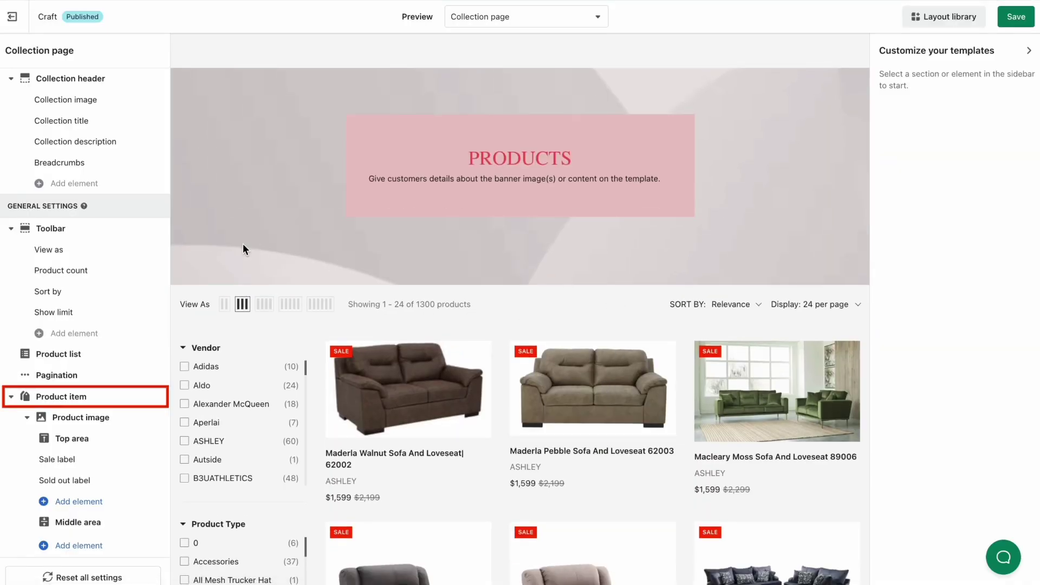
left_click(66, 400)
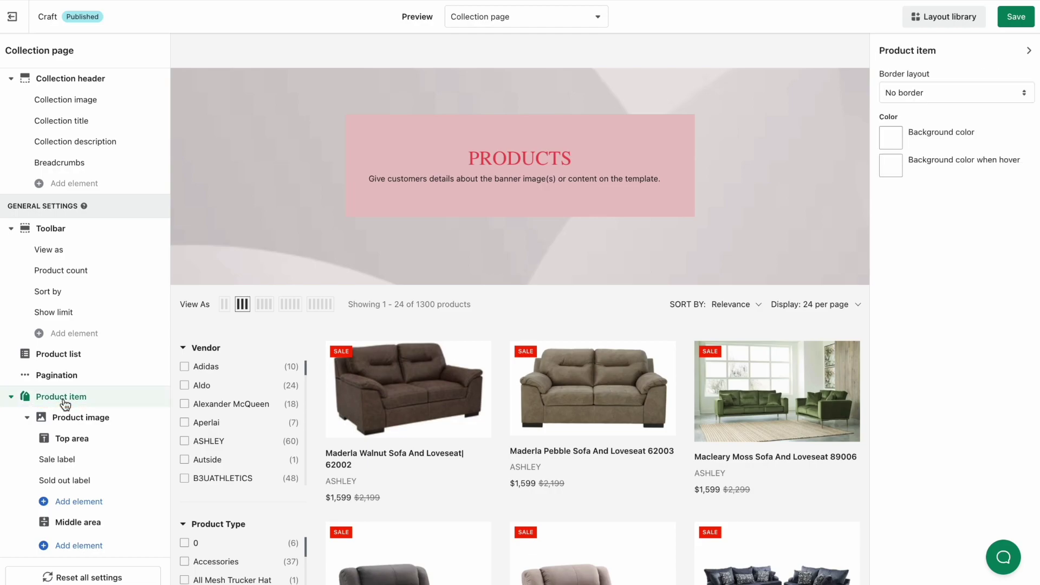
left_click(998, 96)
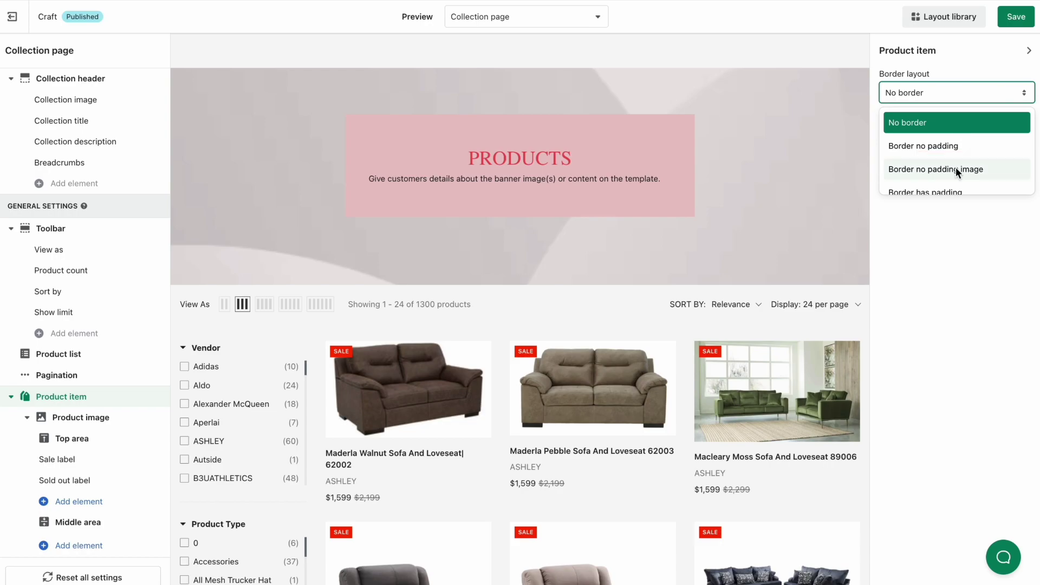
scroll(956, 168, "down", 1)
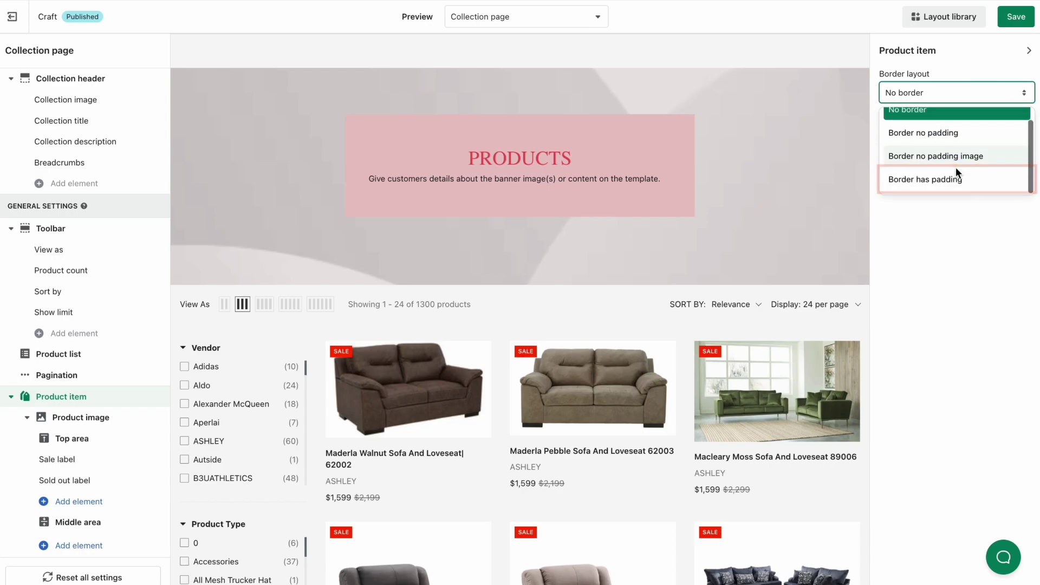
scroll(955, 173, "up", 1)
left_click(935, 151)
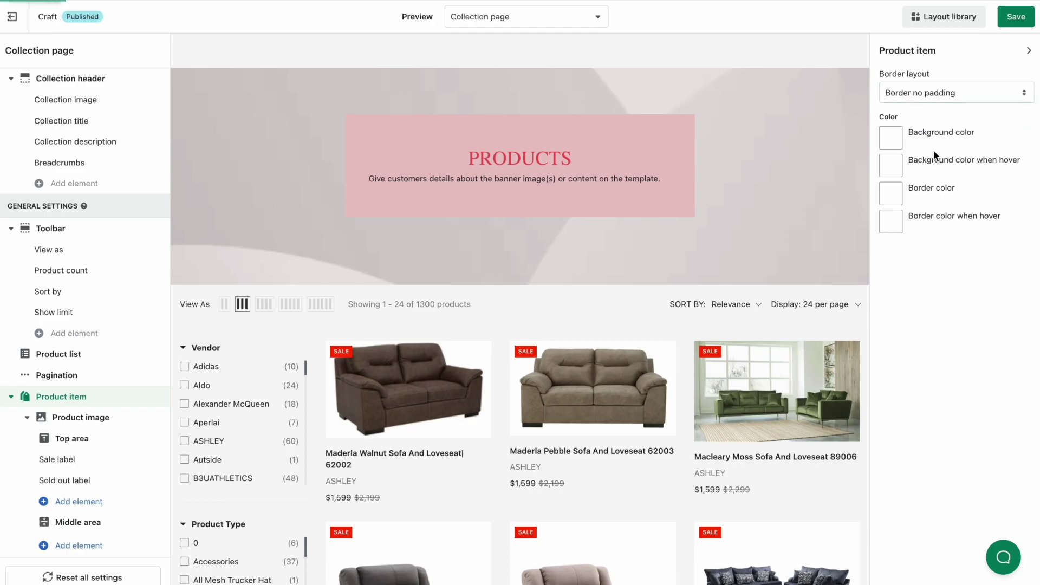
Give product cards a pale pink #F1DCDC hover background and save the theme
left_click(899, 172)
left_click(894, 187)
left_click(920, 366)
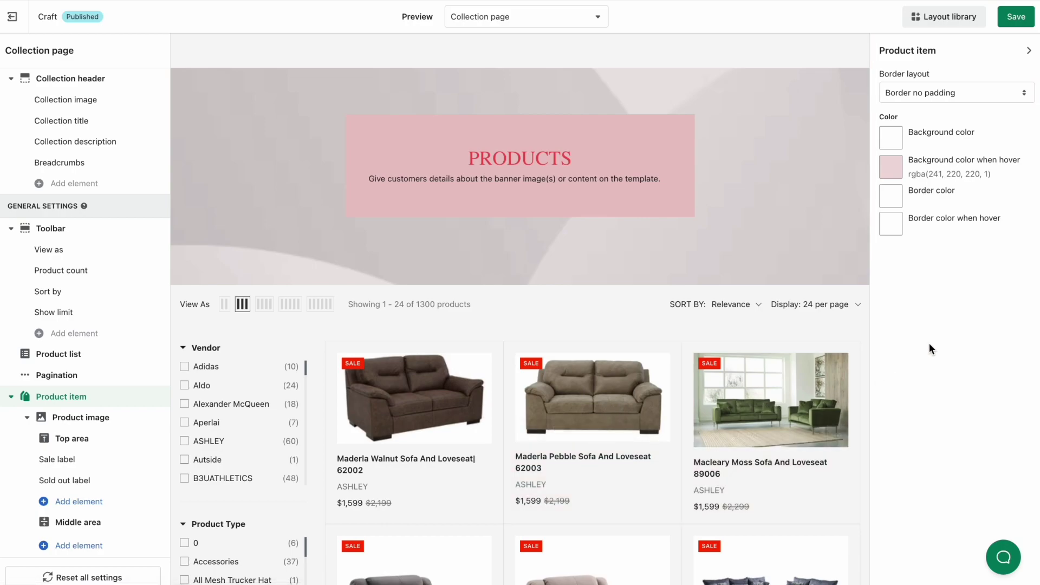
left_click(1017, 18)
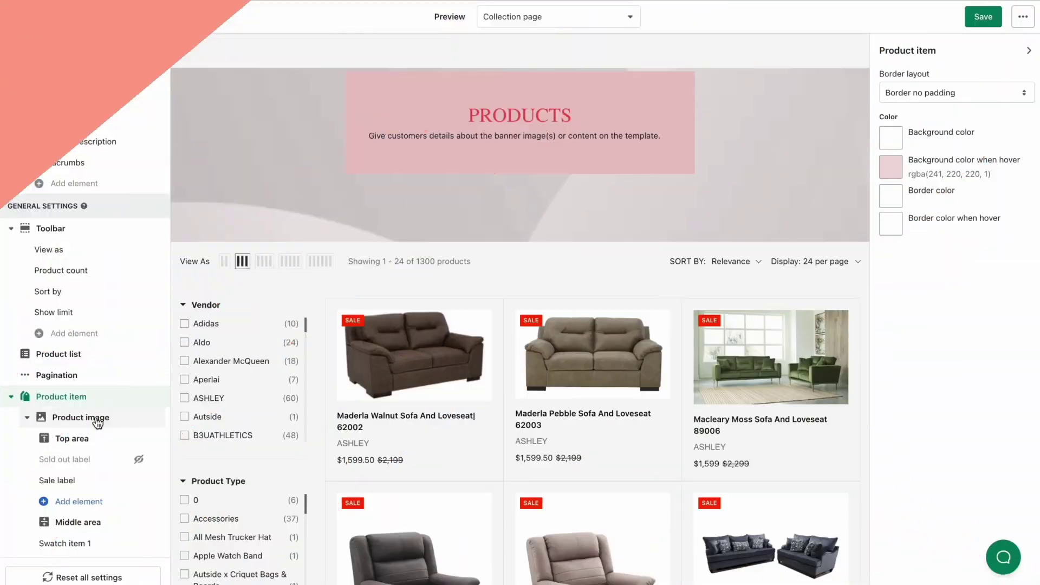
Set product images to Landscape (4:3), cropped from the Top, with Zoom in hover effect
left_click(98, 420)
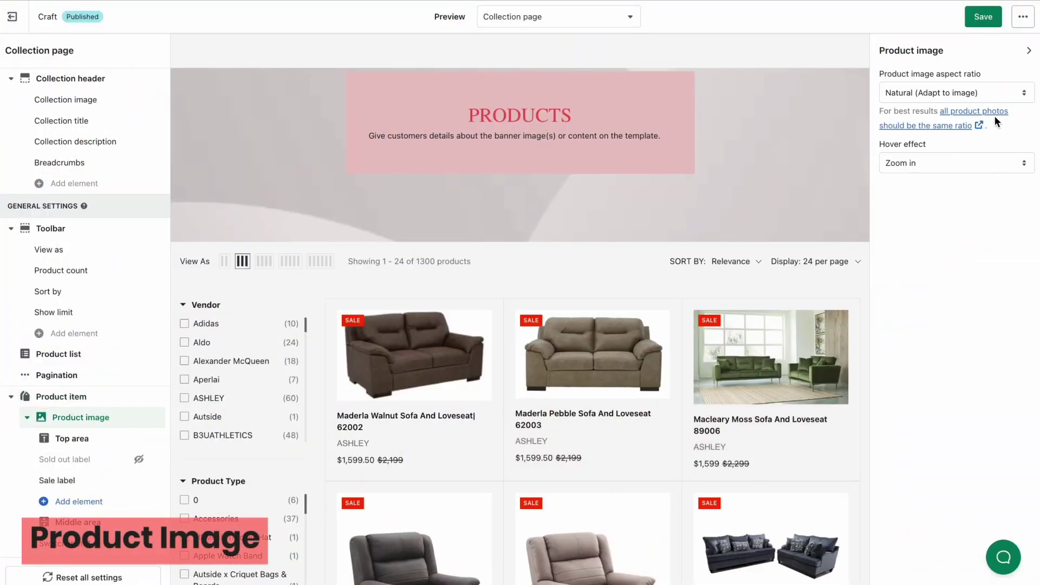
left_click(1006, 94)
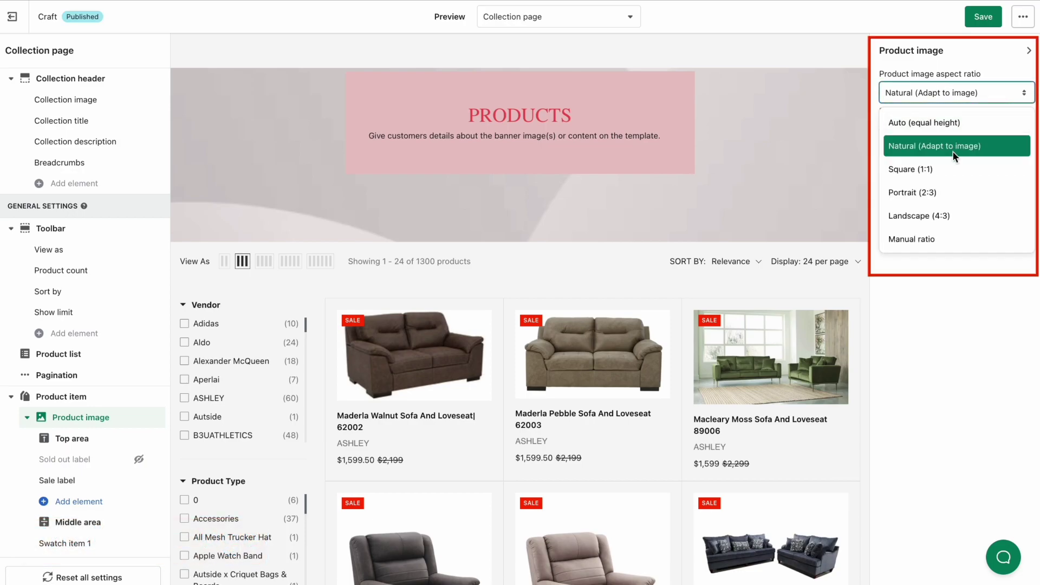
left_click(975, 216)
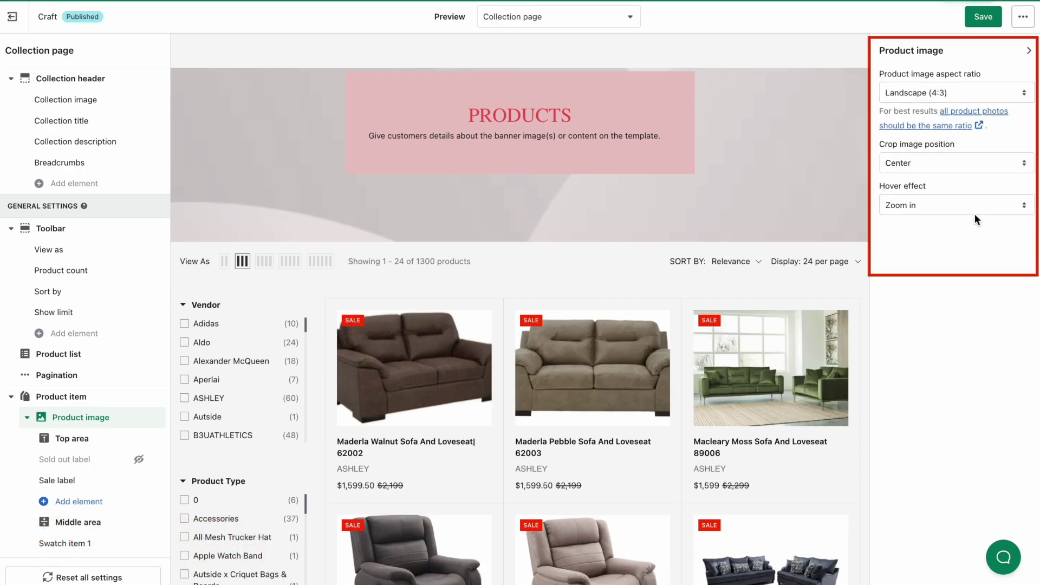
left_click(991, 166)
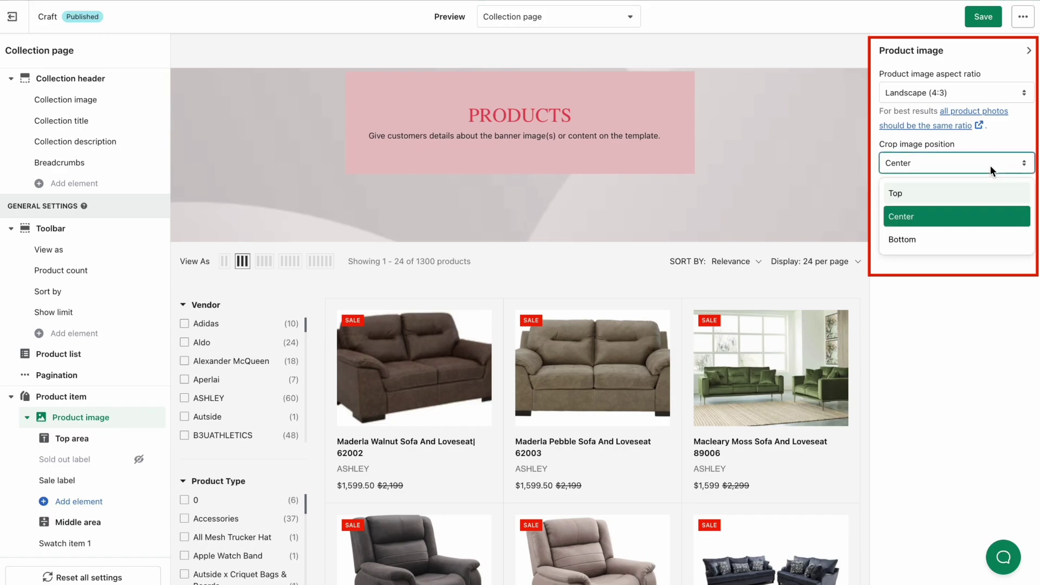
left_click(932, 197)
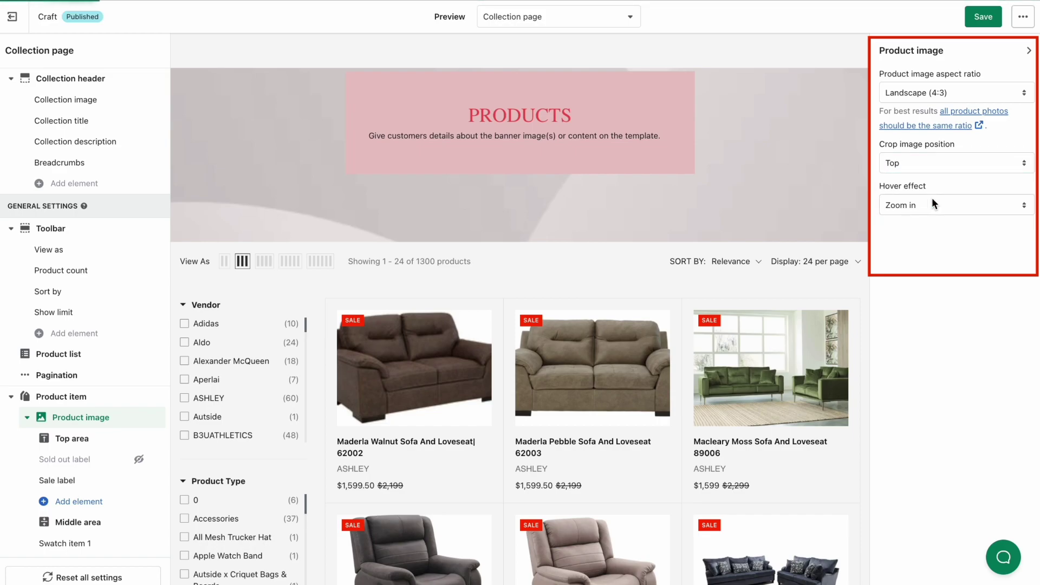
left_click(977, 205)
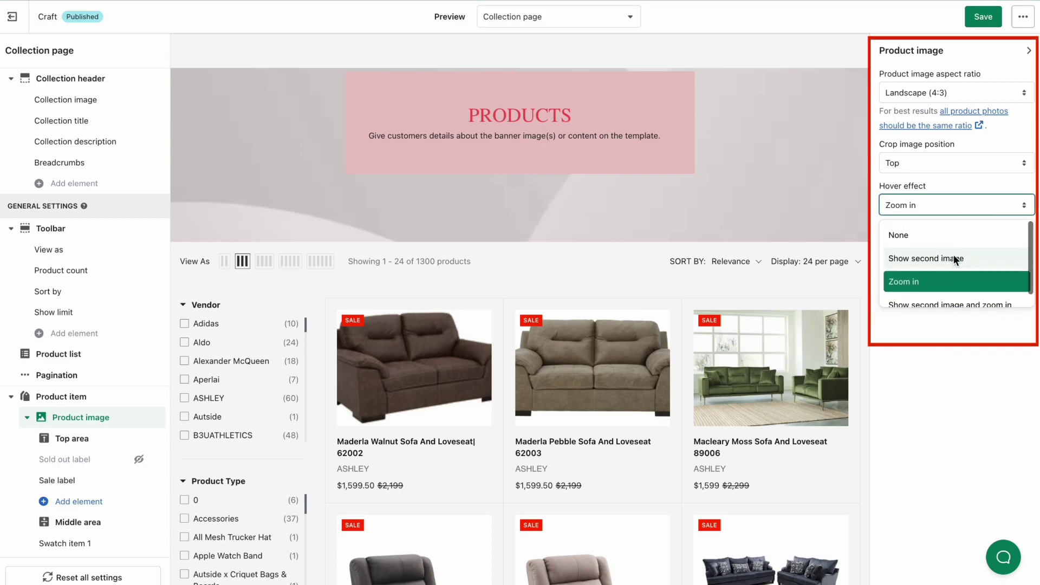
left_click(930, 281)
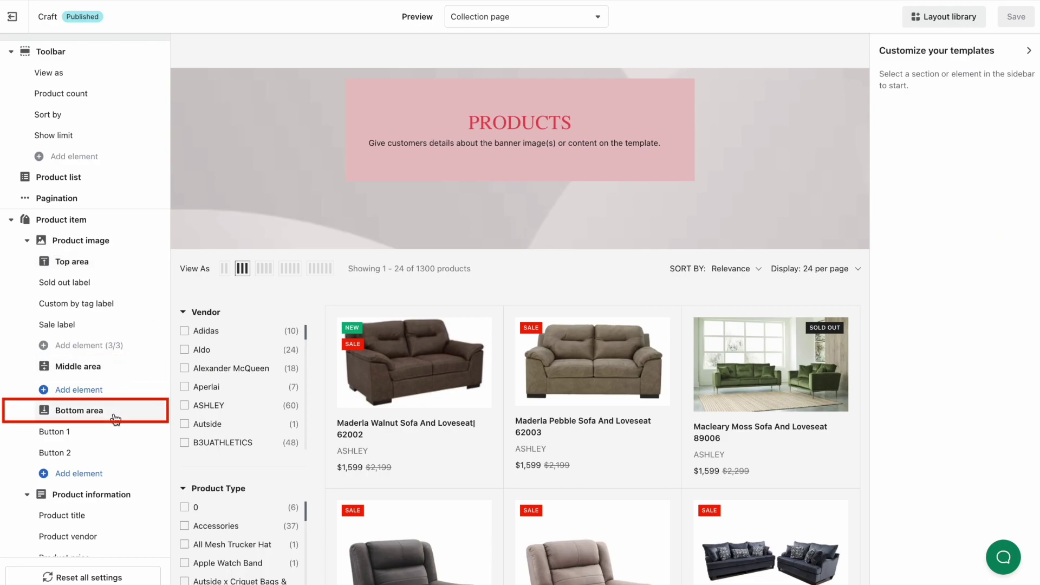
Switch the image top area's badge arrangement from Vertical to Horizontal
left_click(96, 264)
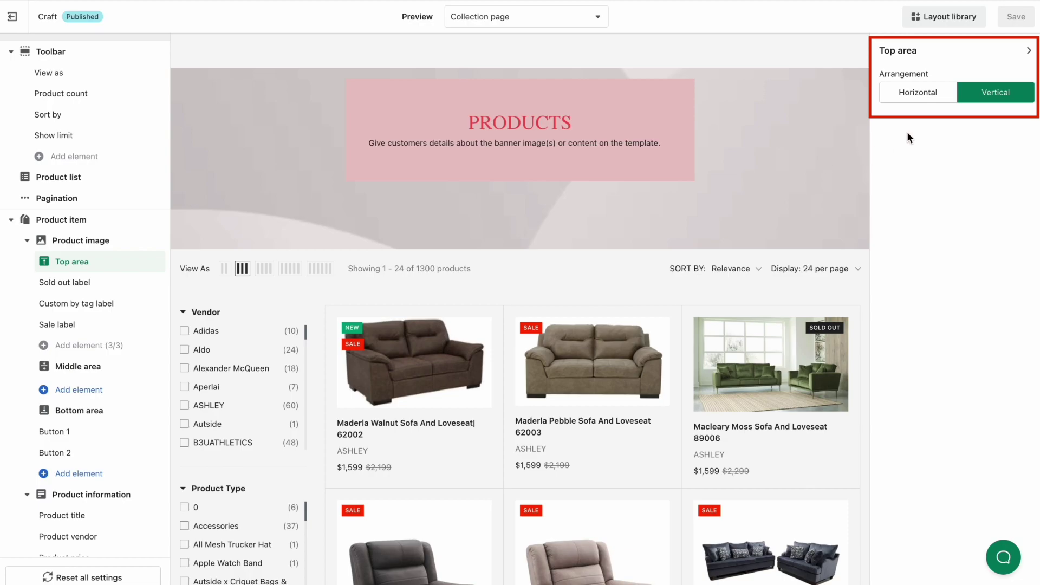
left_click(940, 101)
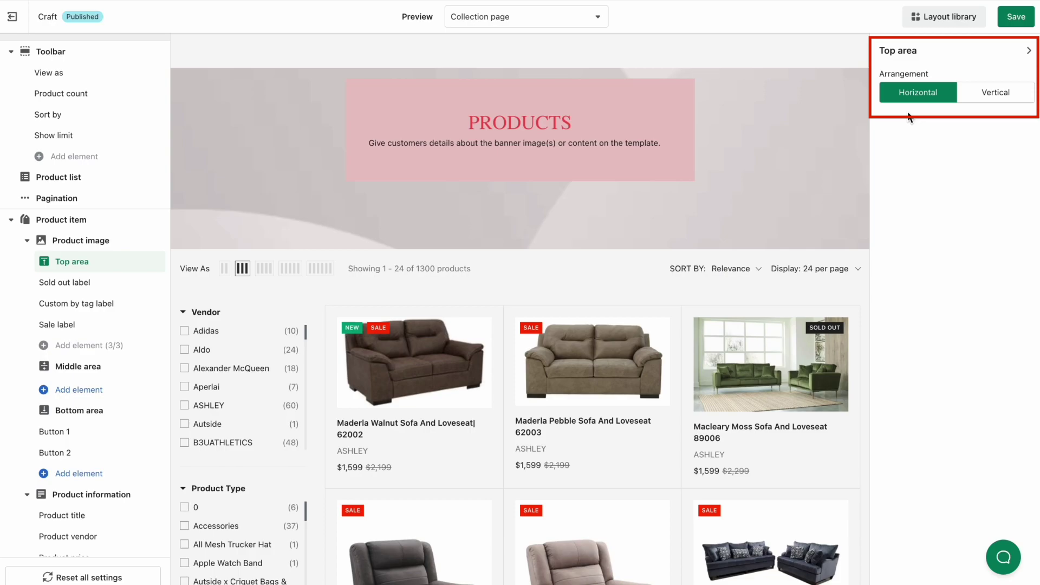
In the Sale label settings, keep the Rectangle shape and Text display
left_click(83, 327)
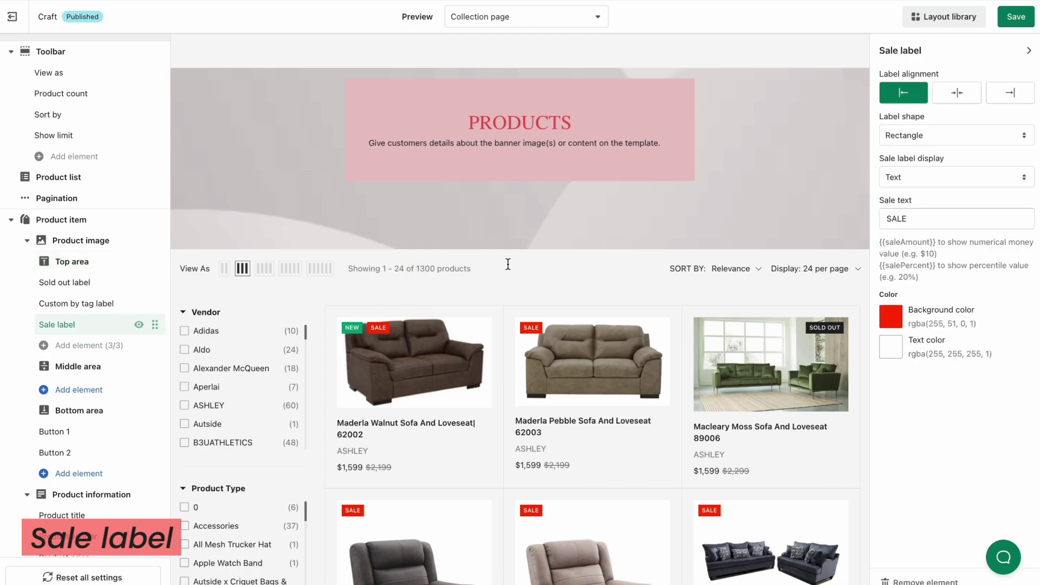
left_click(957, 93)
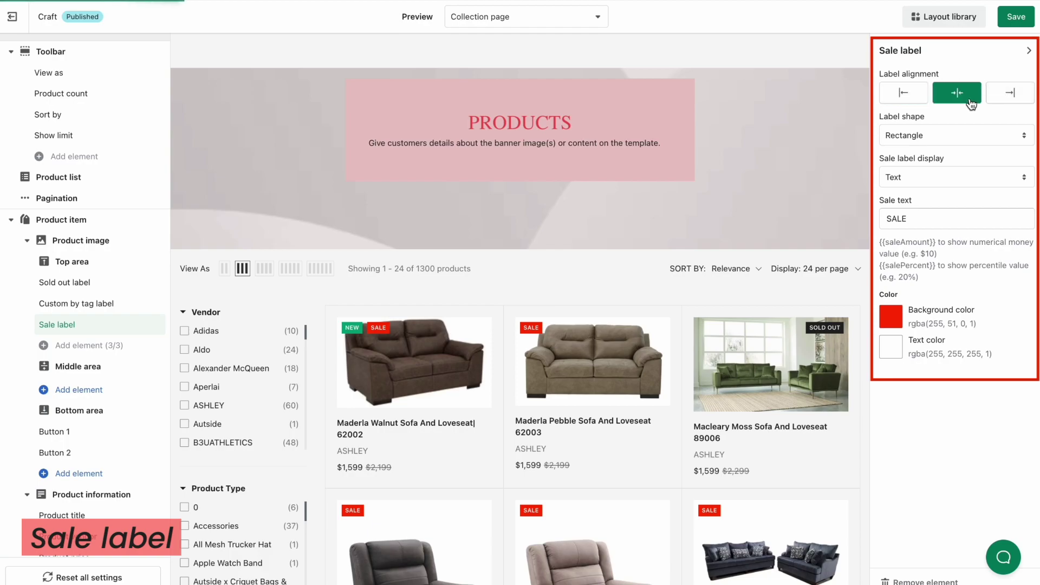
left_click(916, 92)
left_click(997, 131)
left_click(977, 165)
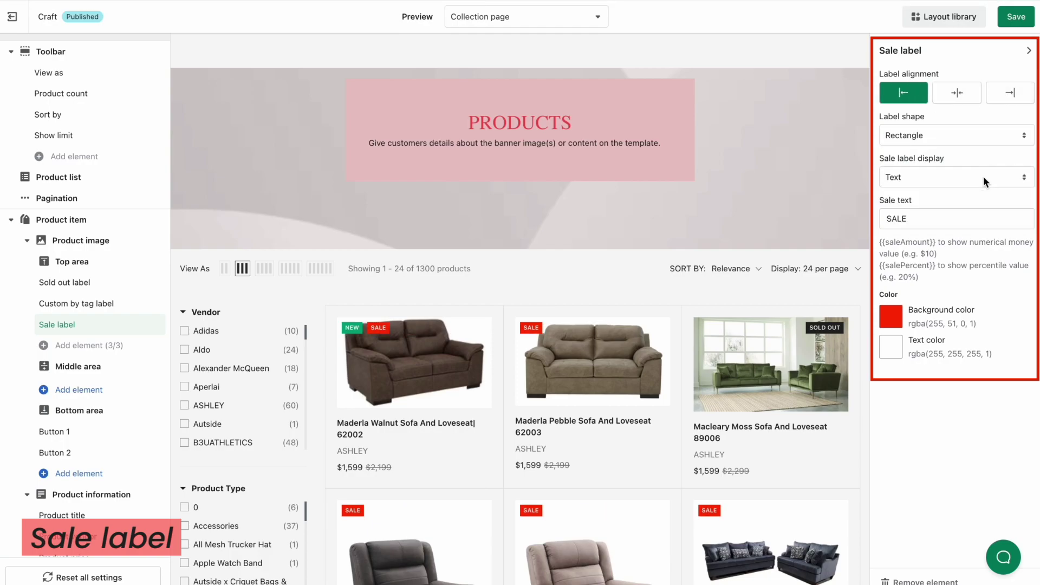
left_click(985, 178)
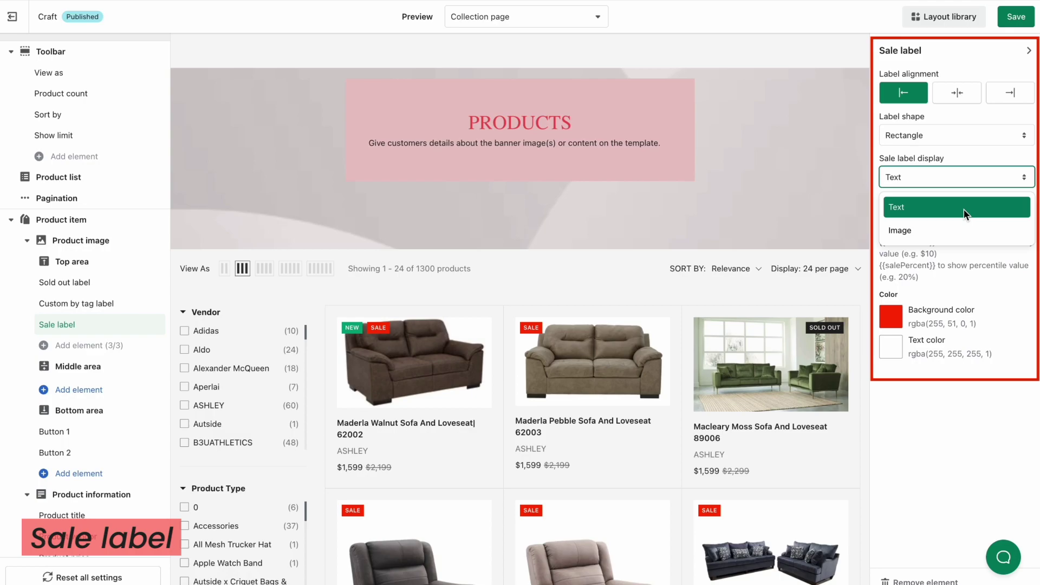
left_click(965, 213)
left_click(1006, 177)
left_click(953, 230)
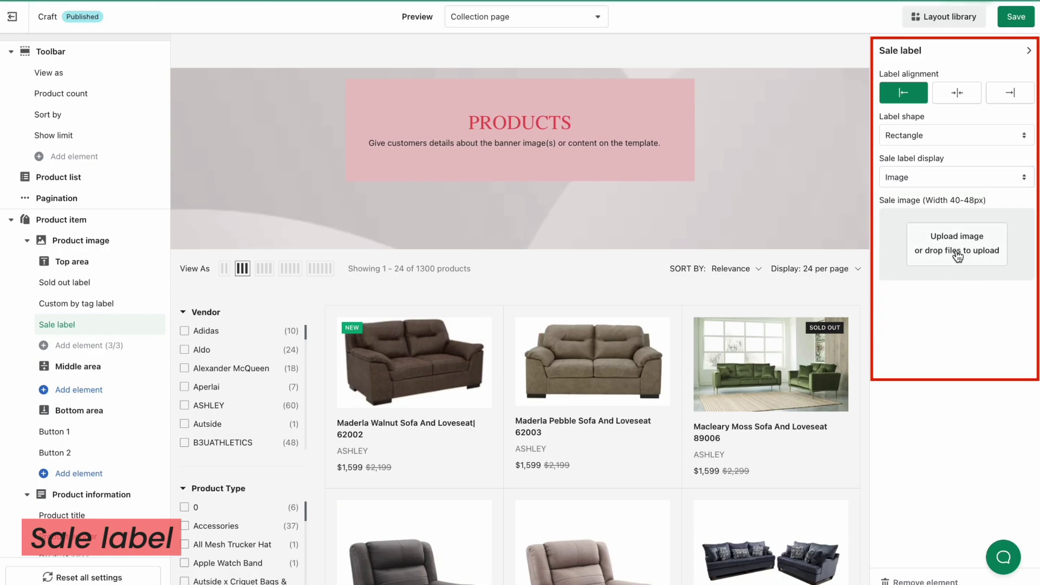
left_click(1007, 182)
left_click(946, 205)
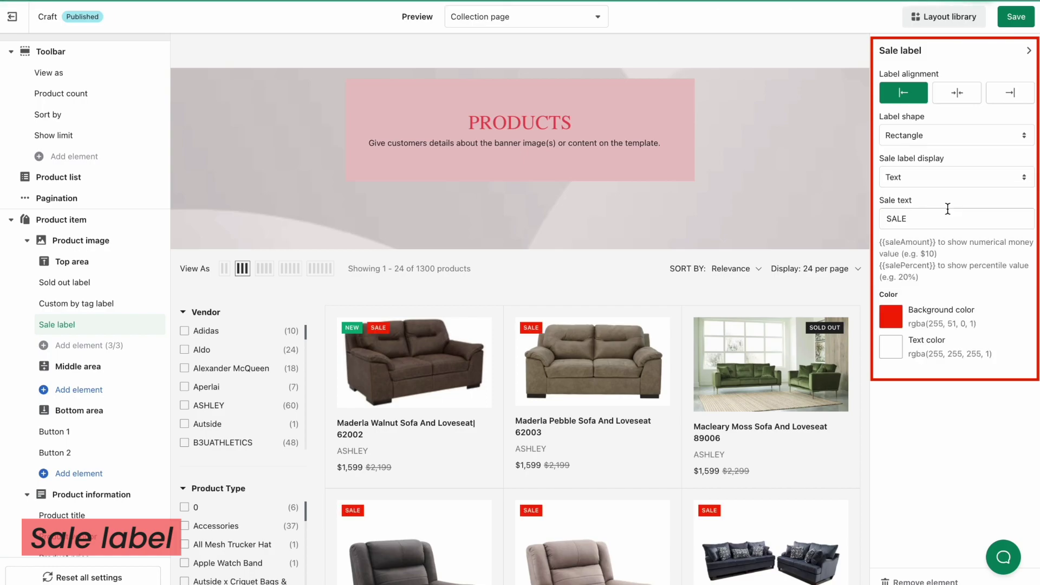
Change the sale label text to 'SALE OFF {{salePercent}}' and save
left_click_drag(879, 242, 936, 244)
left_click_drag(879, 265, 937, 265)
key("ctrl+c")
left_click(936, 268)
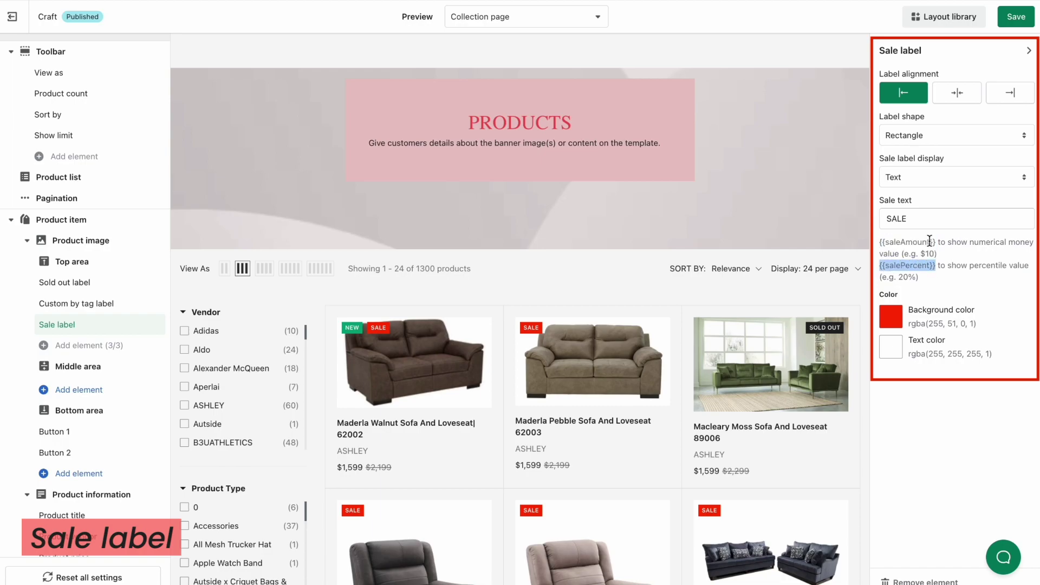
left_click(925, 216)
type("OFF")
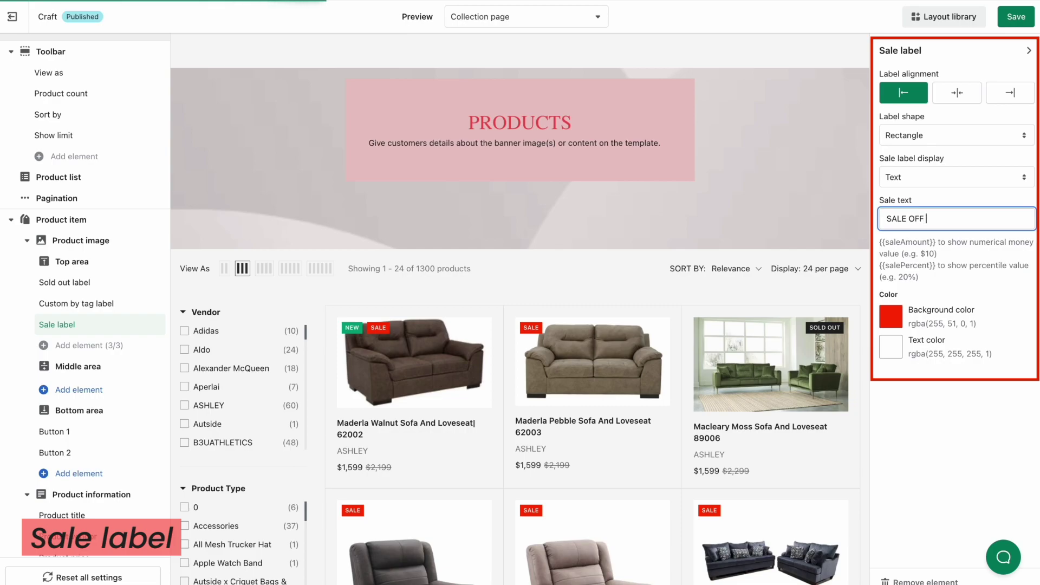
key("ctrl+v")
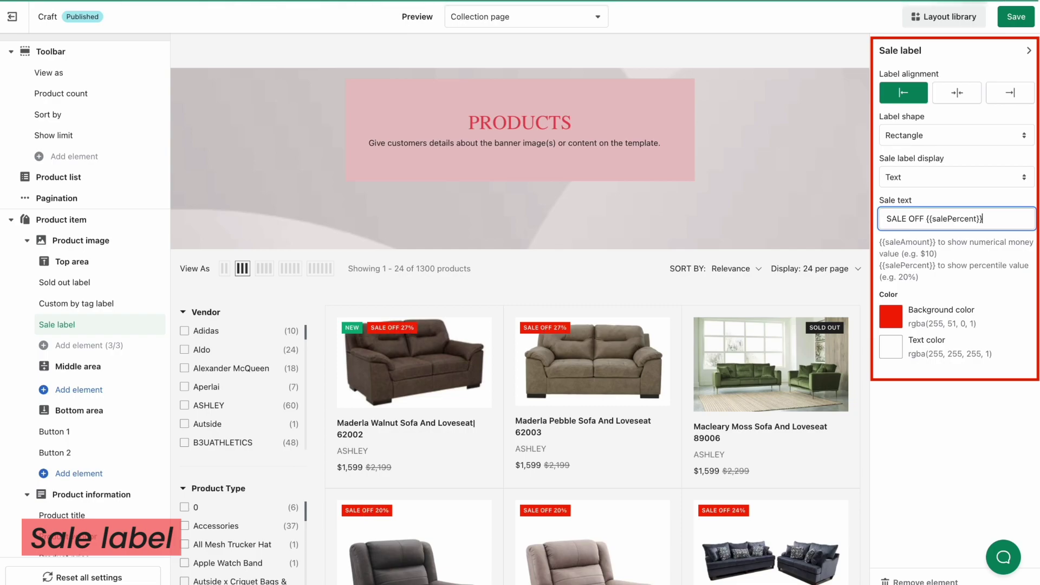
left_click(893, 319)
left_click(926, 480)
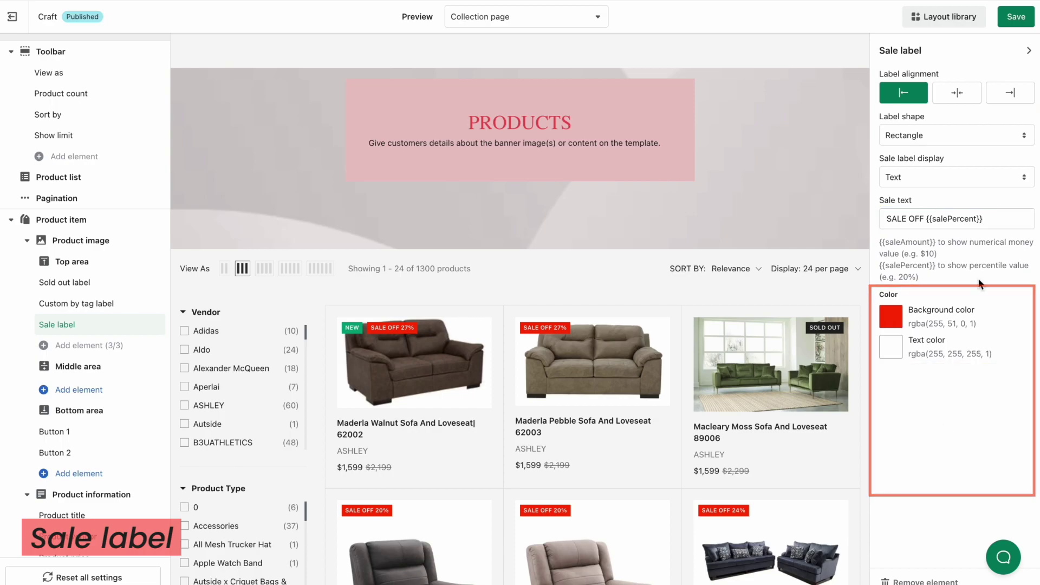
left_click(1016, 21)
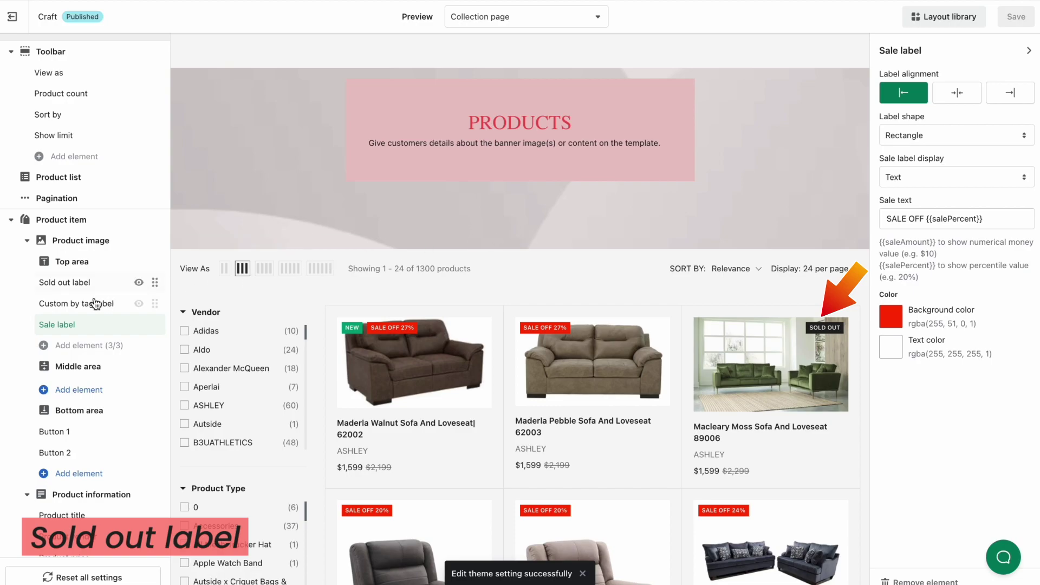
Keep the Sold out label right-aligned, Rectangle-shaped and displayed as Text
left_click(82, 288)
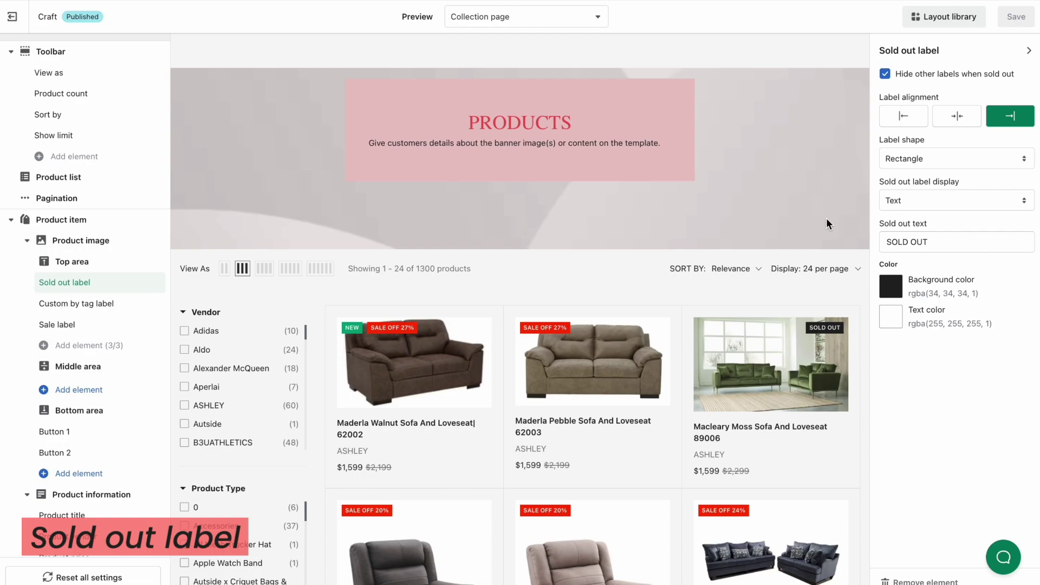
left_click(955, 117)
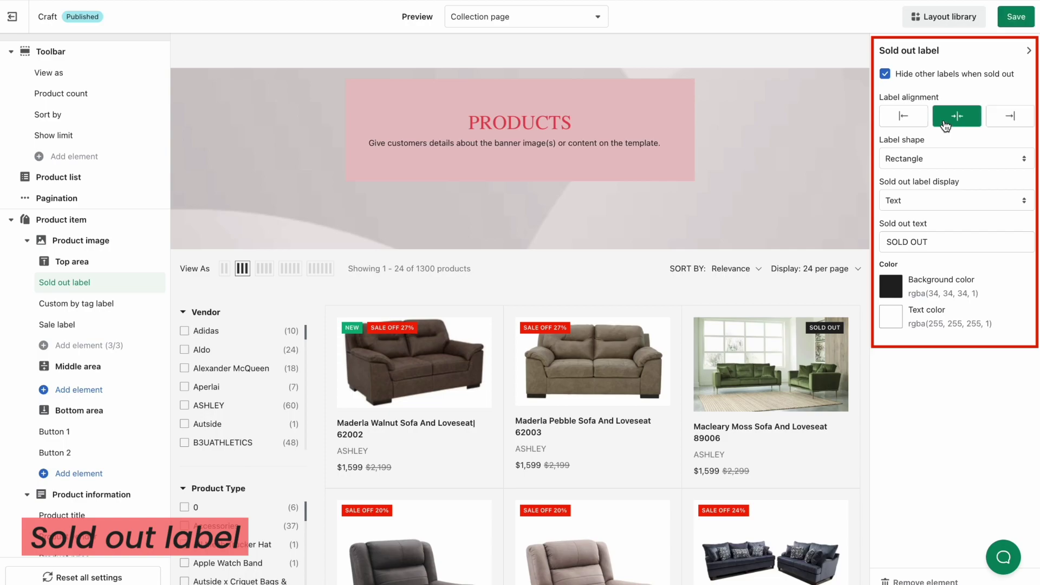
left_click(1011, 123)
left_click(1004, 157)
left_click(974, 185)
left_click(975, 202)
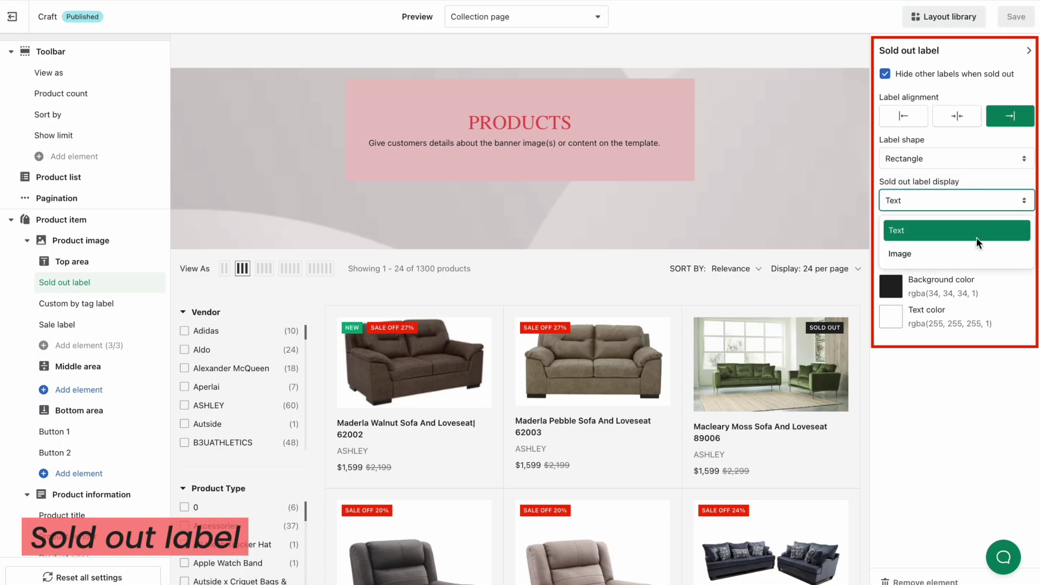
left_click(977, 252)
left_click(986, 204)
left_click(964, 232)
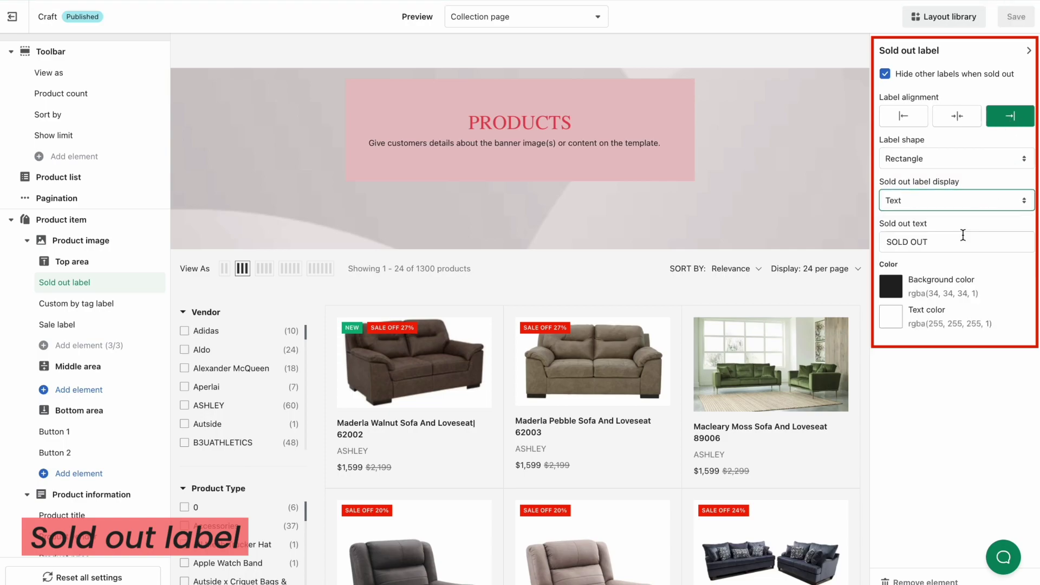
left_click(963, 235)
Give the SOLD OUT badge a purple rgba(53, 18, 204, 1) background and save
left_click(891, 286)
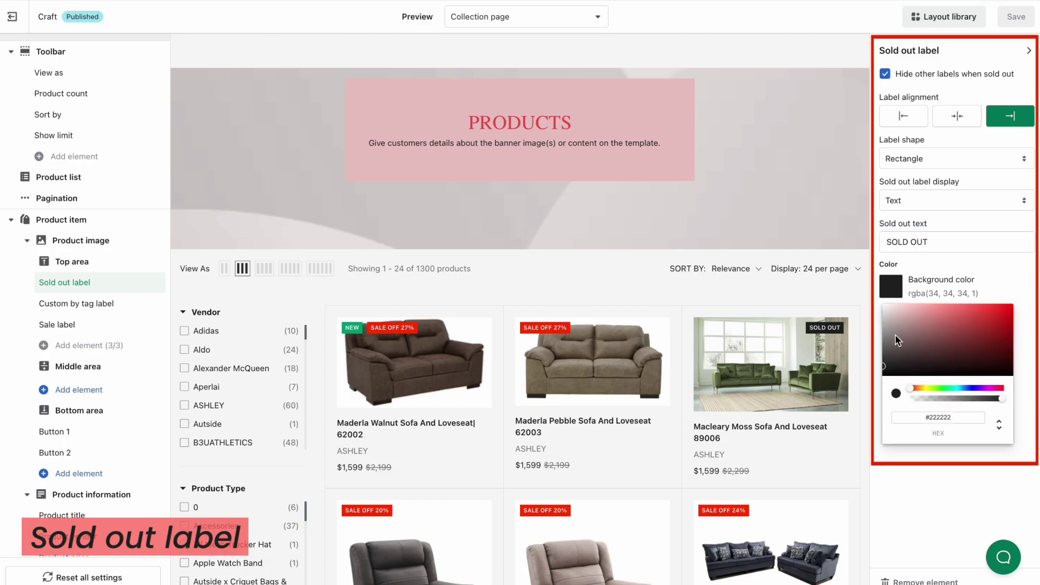
left_click(978, 390)
left_click(1002, 321)
left_click(957, 488)
left_click(1019, 26)
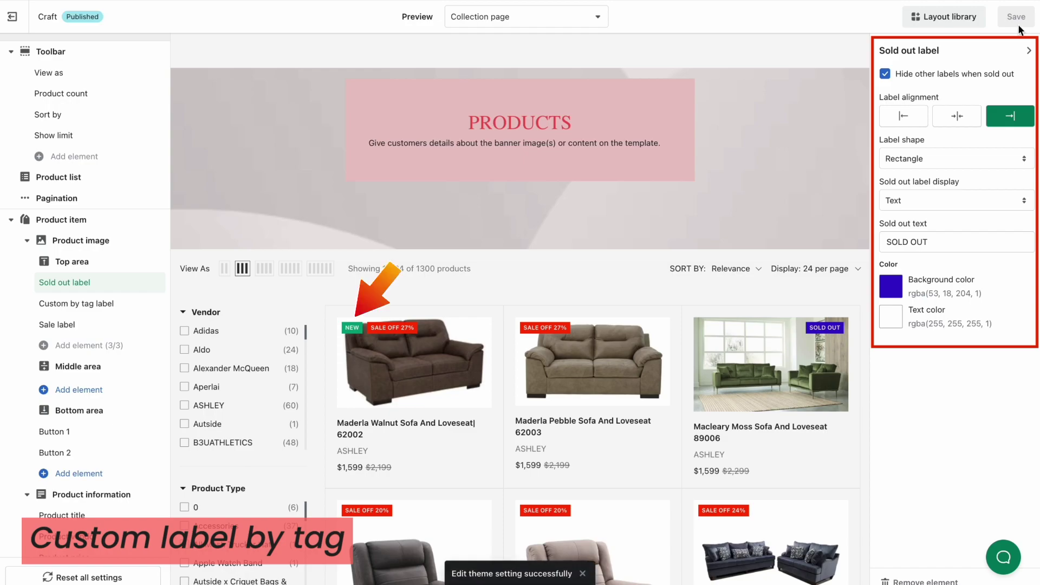
Keep the Custom by tag label left-aligned and Rectangle-shaped, with background #A48300
left_click(100, 311)
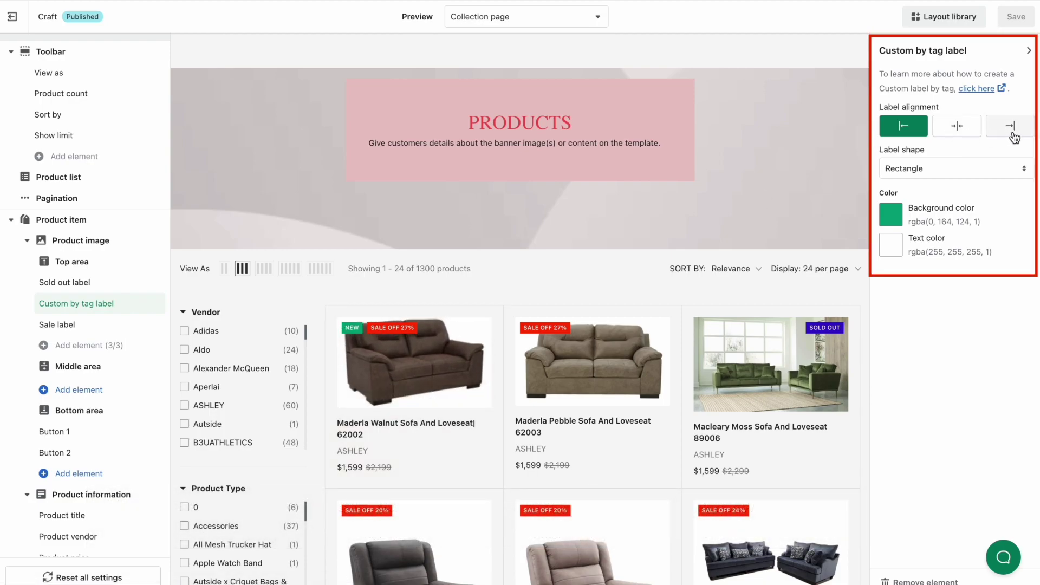
left_click(957, 127)
left_click(914, 134)
left_click(1005, 171)
left_click(963, 199)
left_click(893, 222)
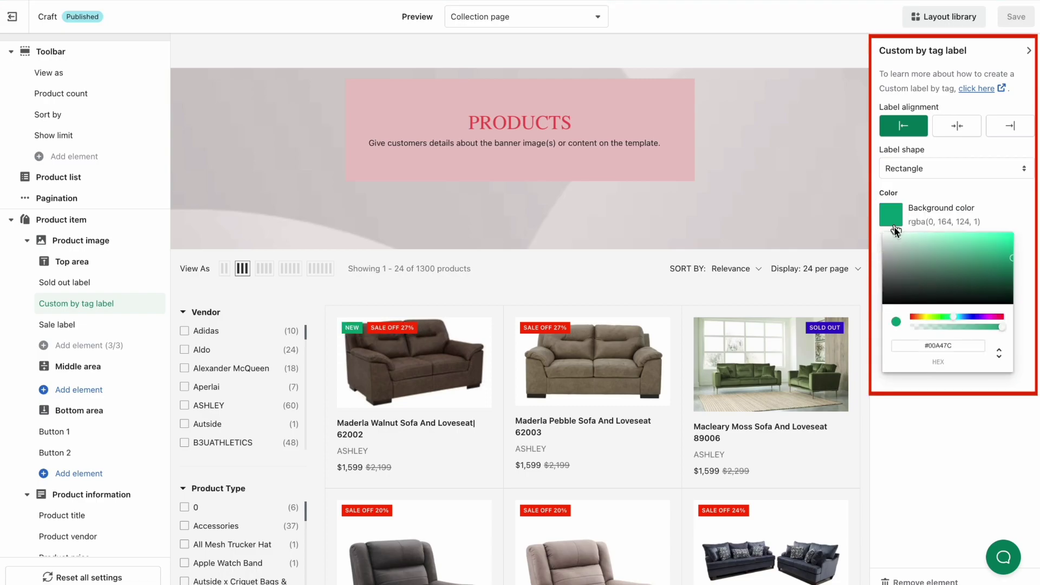
left_click(923, 316)
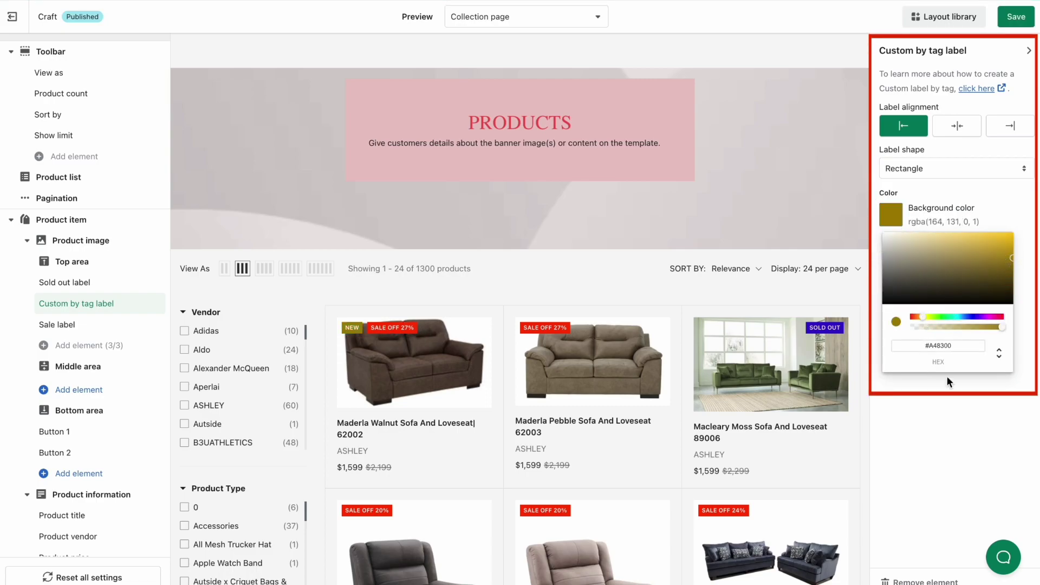
left_click(948, 409)
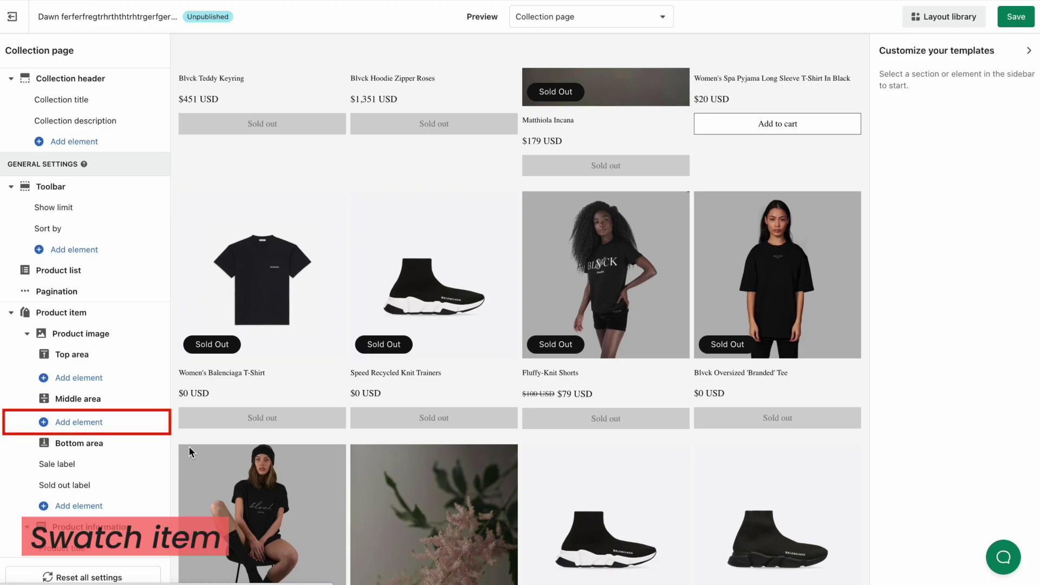
Add Swatch item 1 to the product image's Middle area
left_click(93, 421)
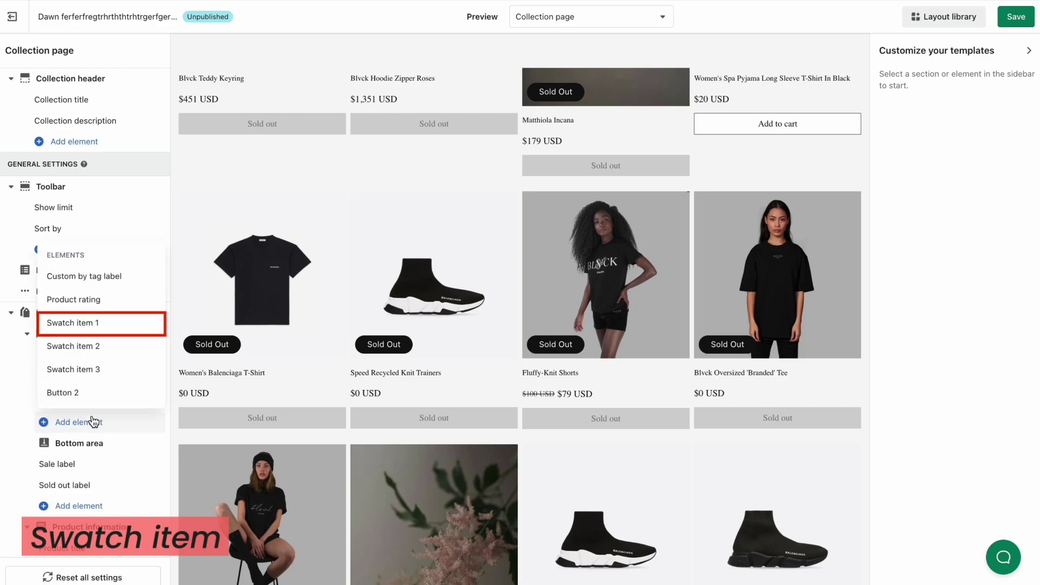
left_click(117, 328)
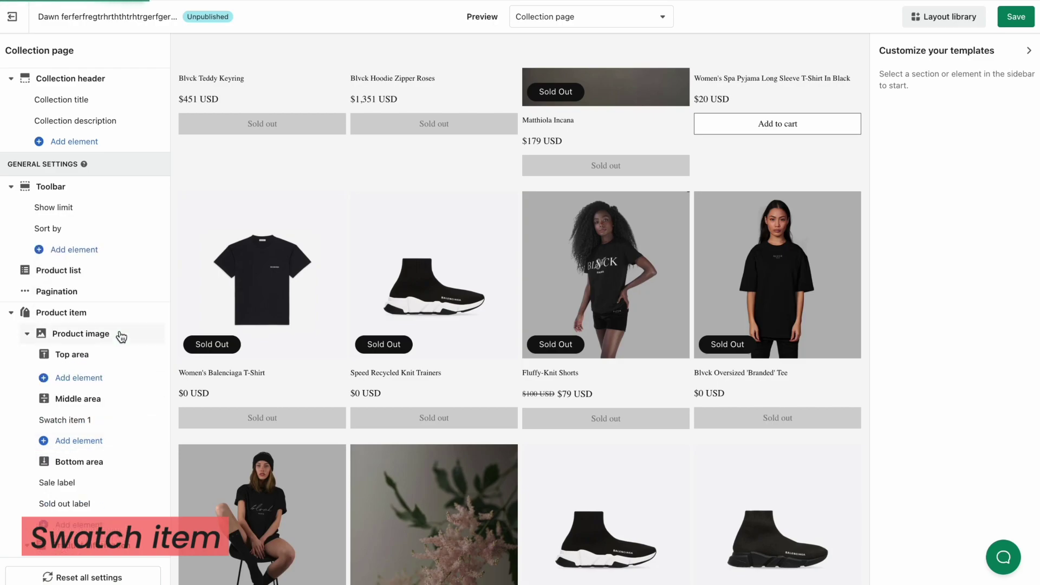
left_click(101, 425)
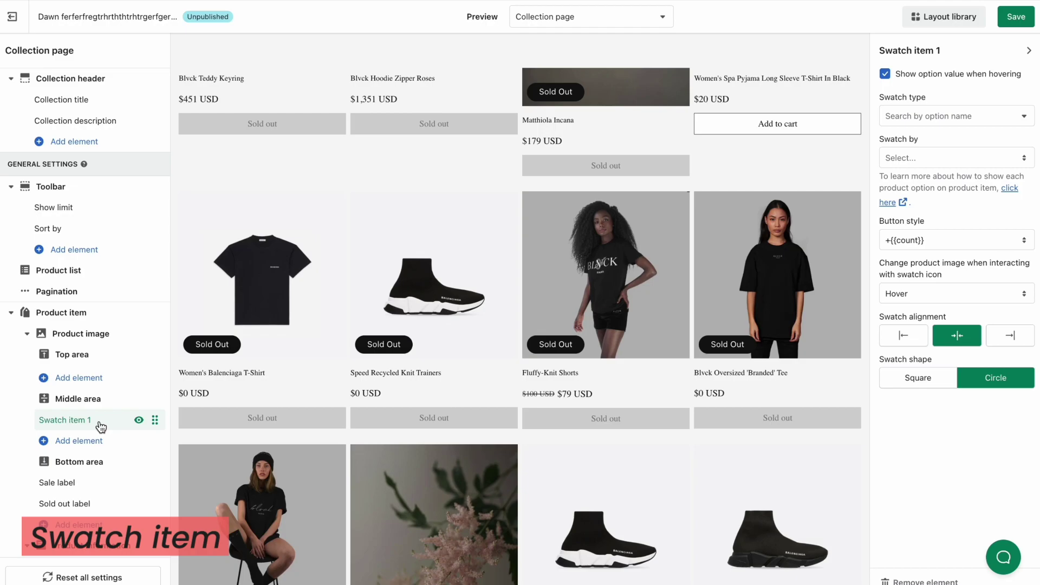
Set the swatch type to Color and show swatches by Image
left_click(980, 118)
scroll(957, 186, "down", 5)
scroll(957, 186, "up", 5)
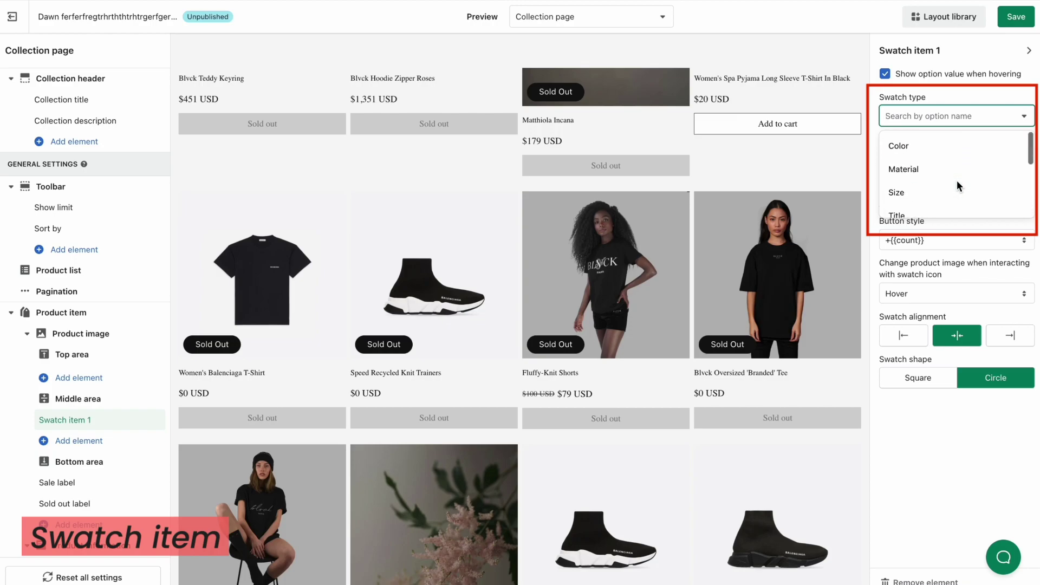
left_click(948, 146)
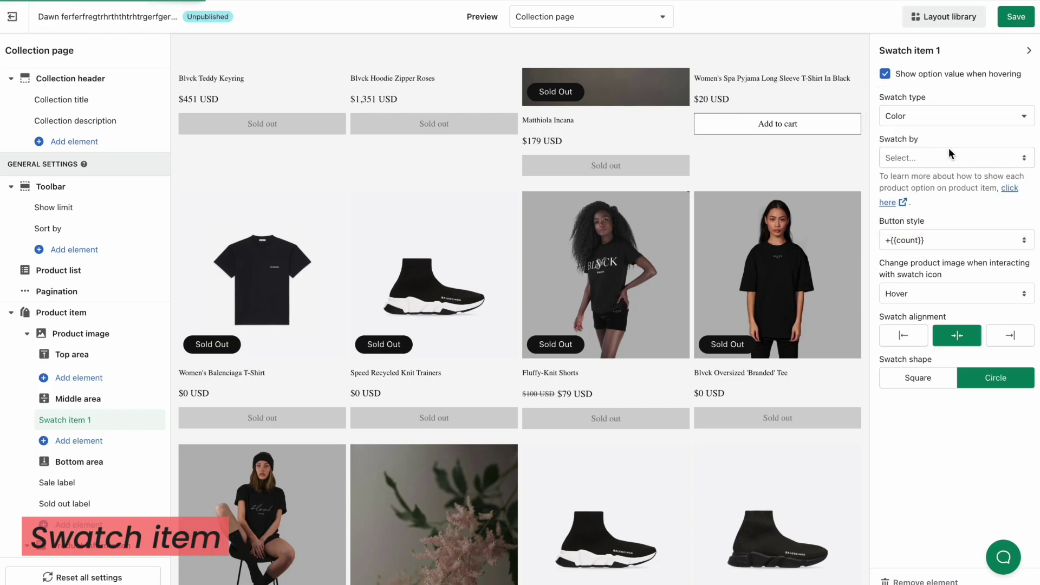
left_click(994, 159)
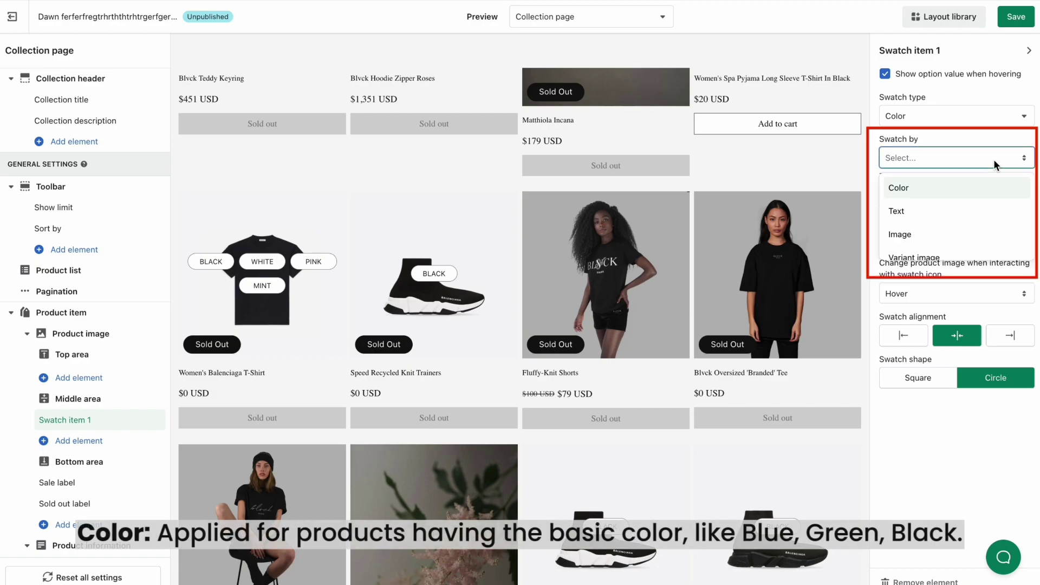
left_click(940, 185)
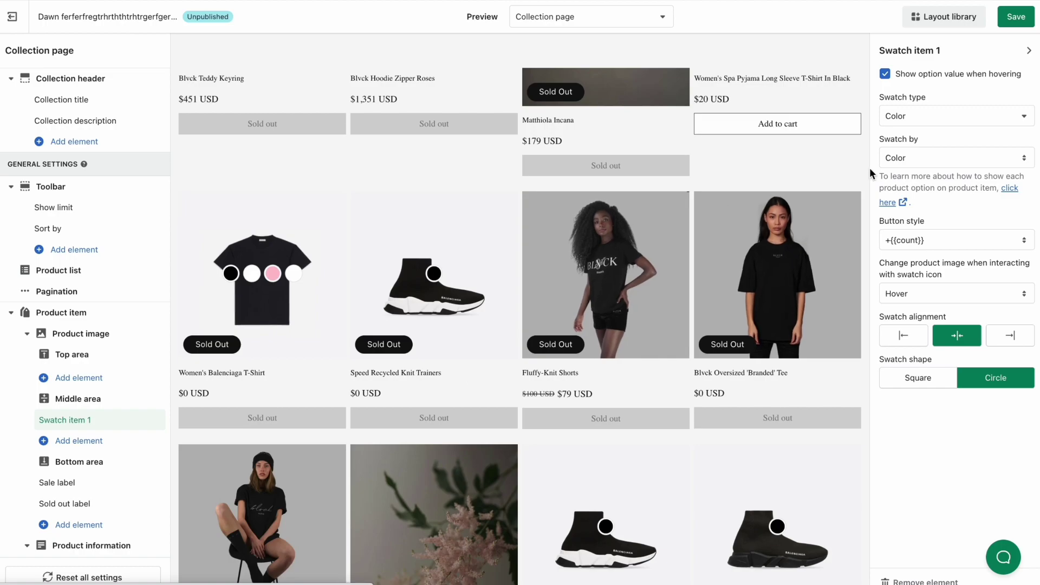
left_click(961, 161)
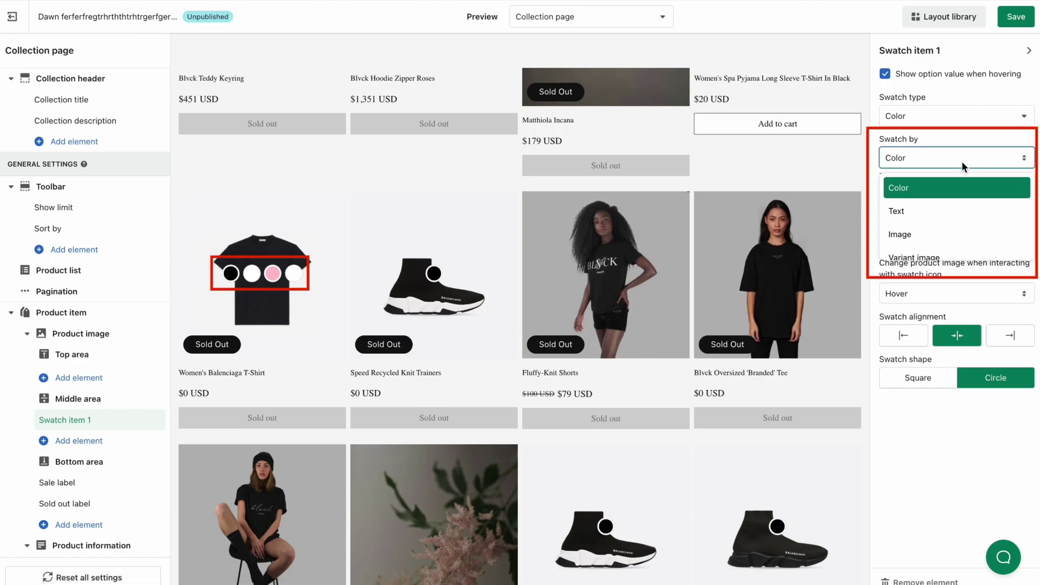
left_click(938, 235)
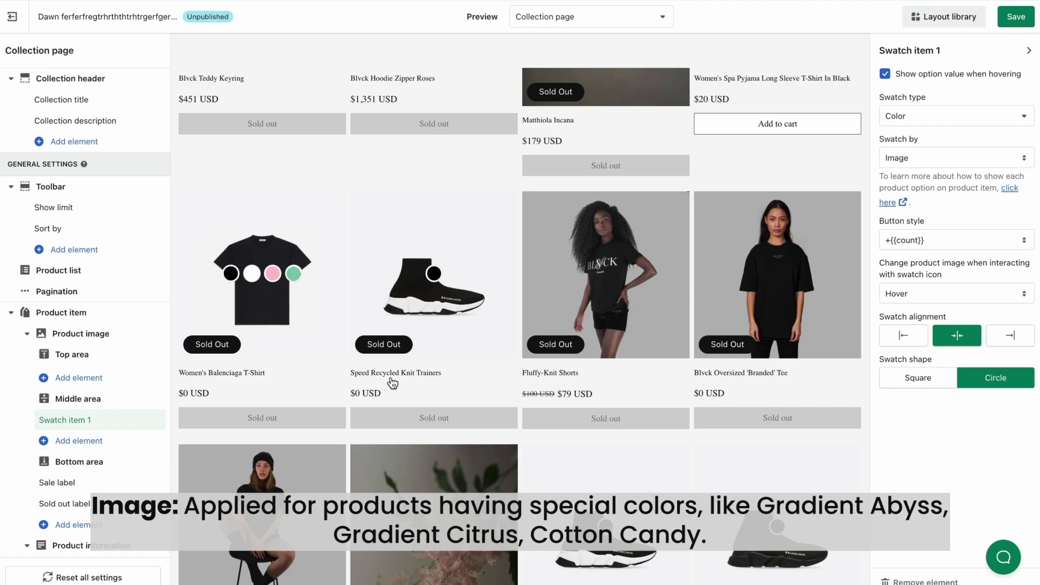
mouse_move(298, 289)
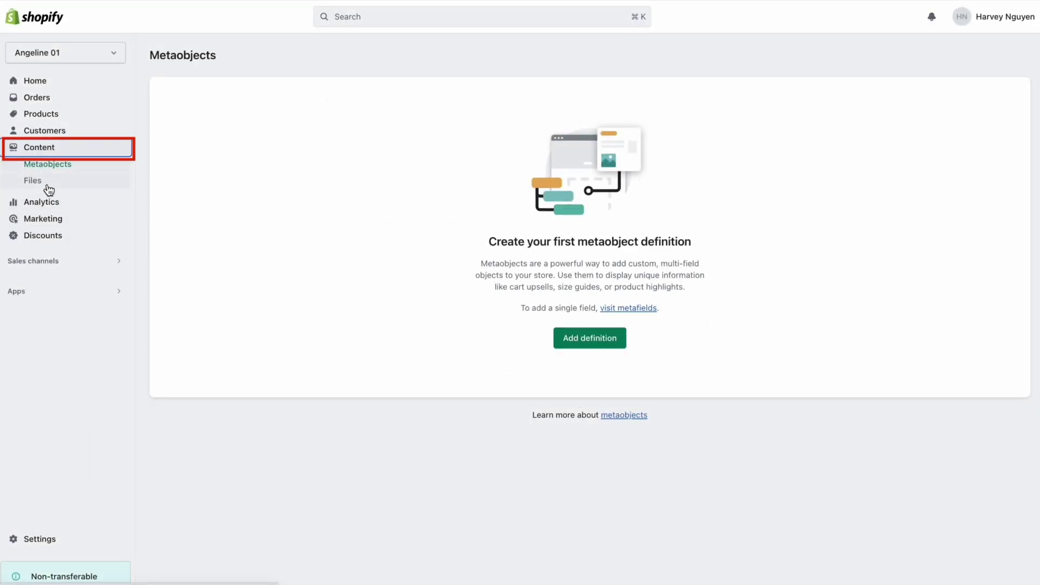
Upload the bluish, grass-green, light-beige and light-blue PNG swatch images to Files
left_click(48, 187)
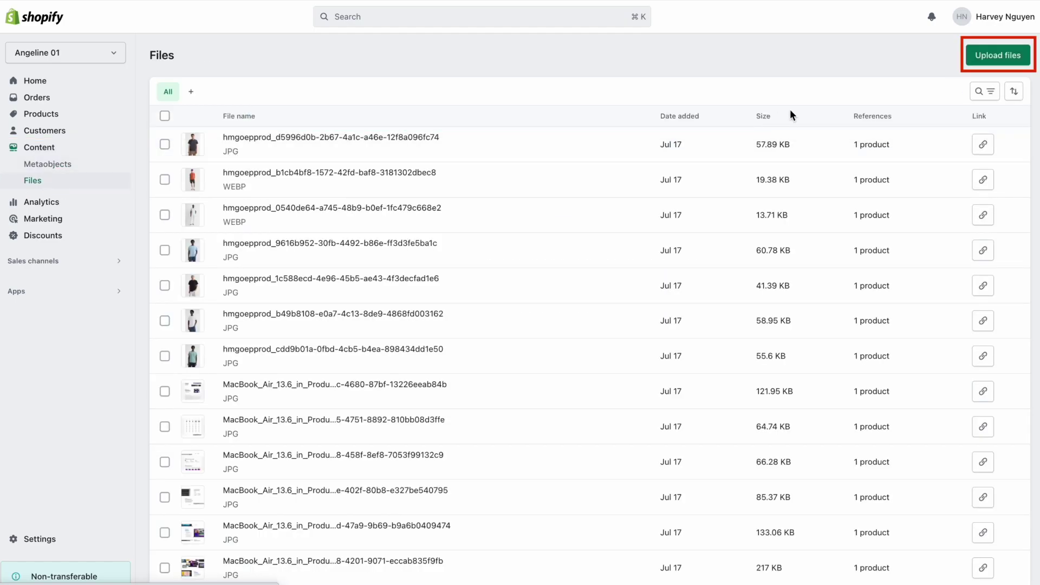
left_click(991, 60)
left_click(574, 133)
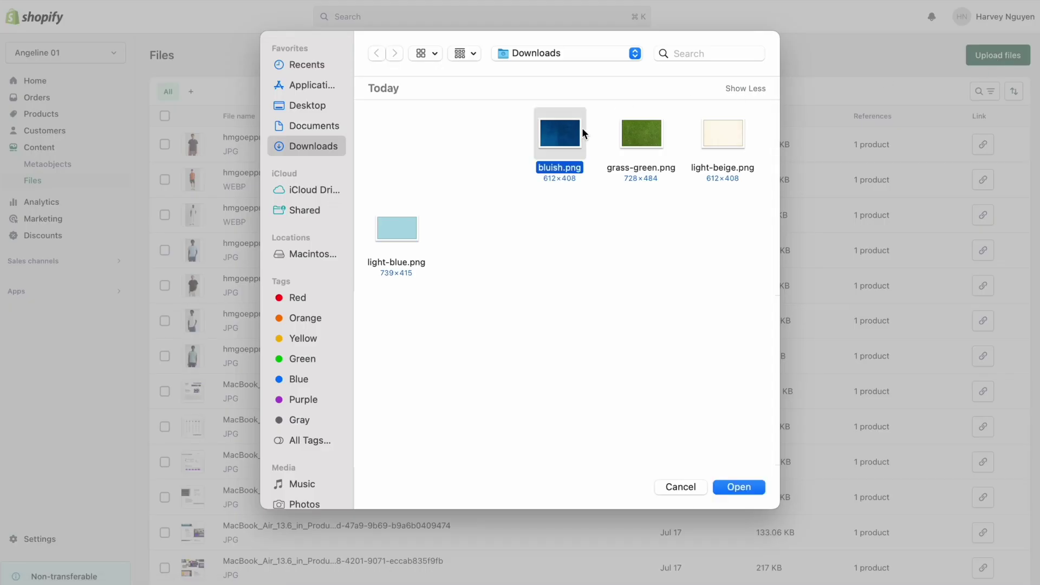
left_click(641, 132, "super")
left_click(732, 139, "super")
left_click(397, 228, "super")
left_click(738, 488)
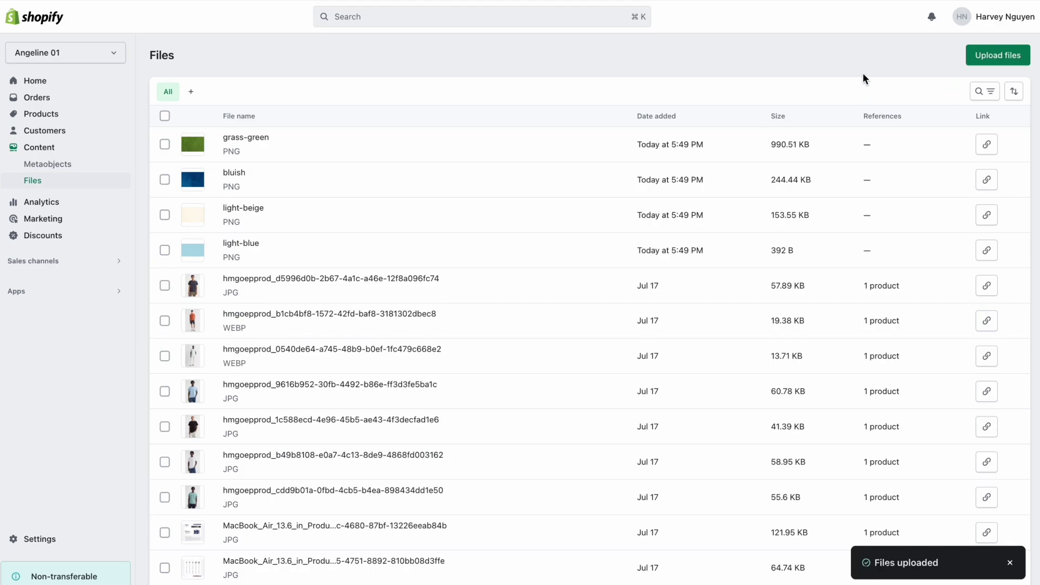
Sort the Files list by file size, smallest first
left_click(1014, 91)
left_click(977, 166)
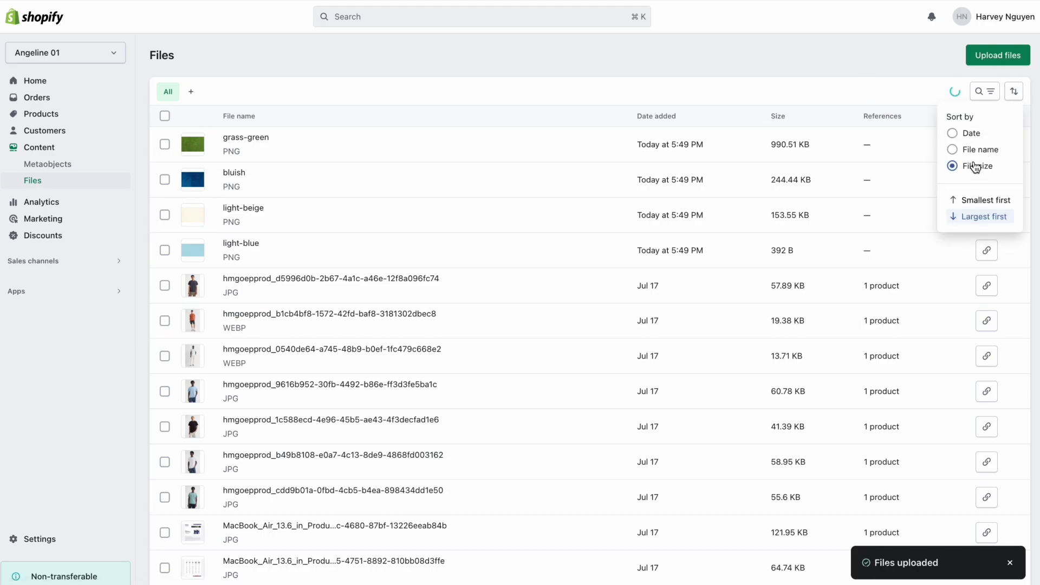
left_click(978, 201)
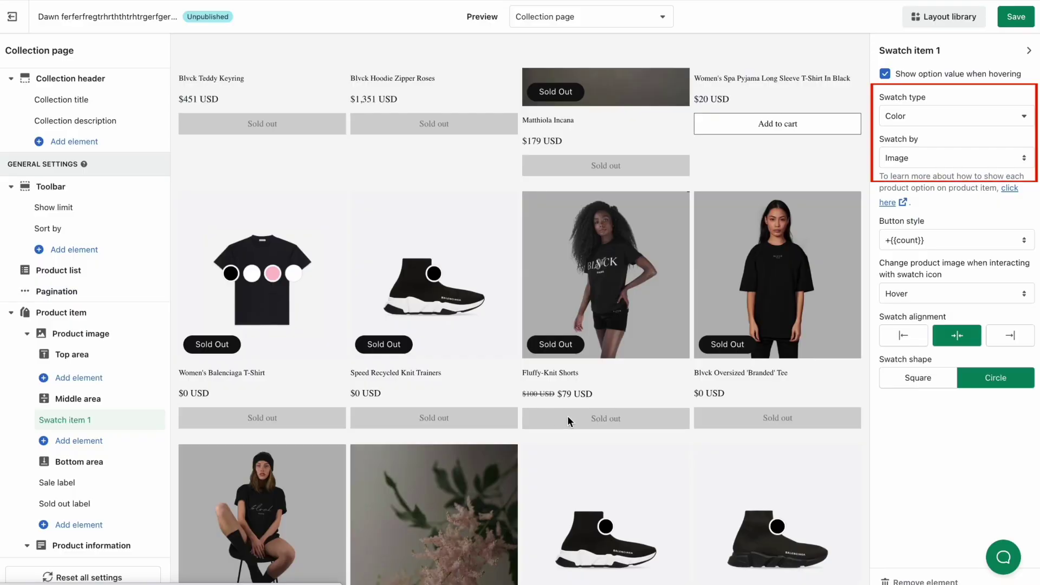
Set Swatch item 1 to display as Text, based on the Size option
left_click(951, 157)
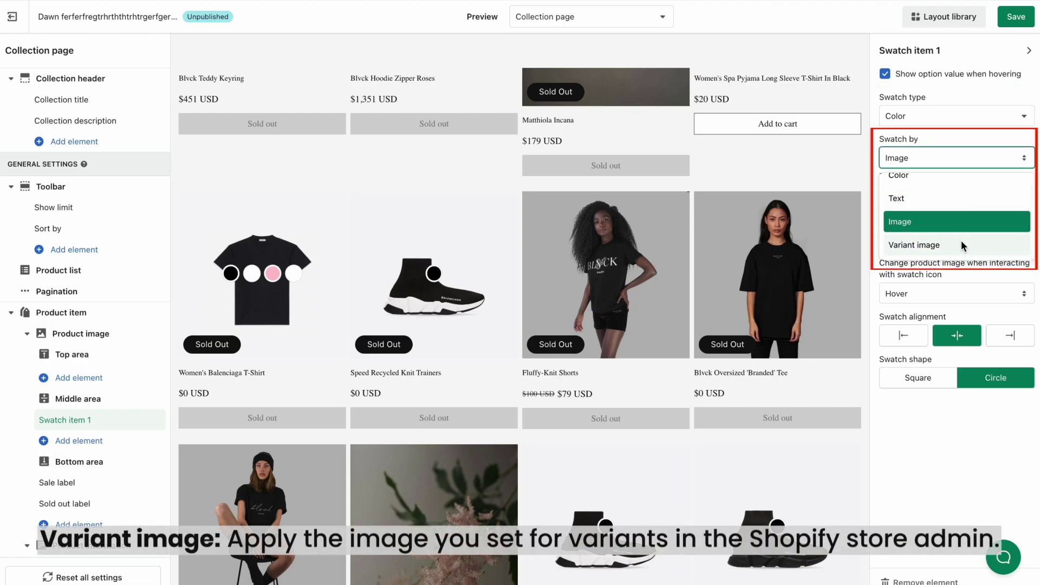
left_click(962, 242)
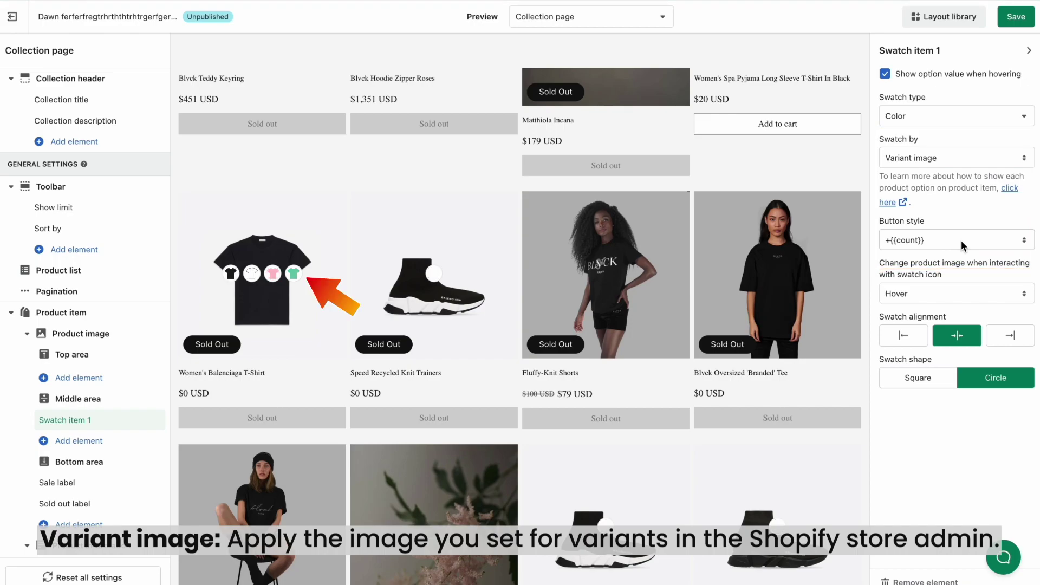
left_click(987, 161)
left_click(943, 209)
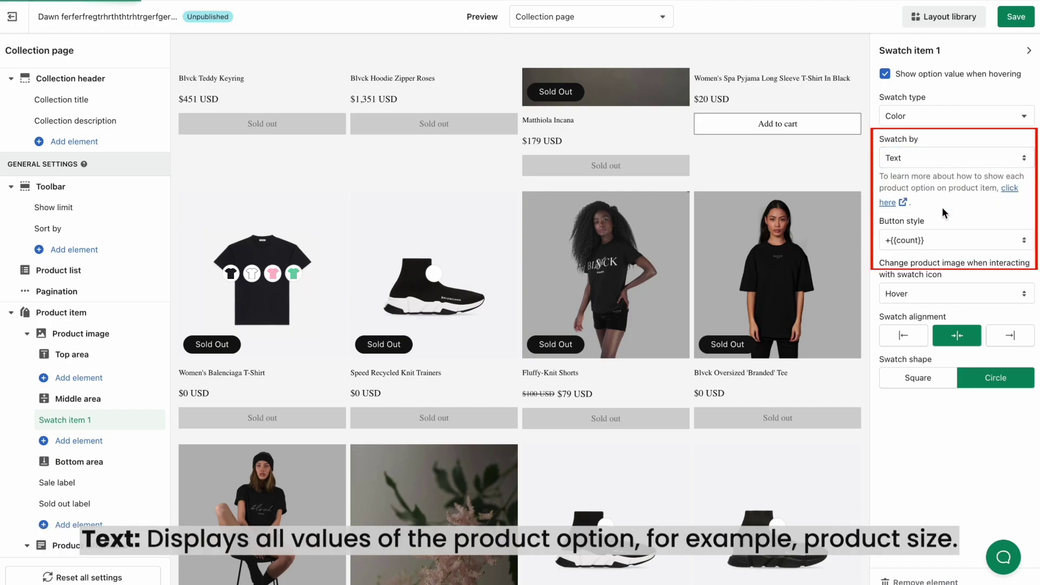
left_click(938, 116)
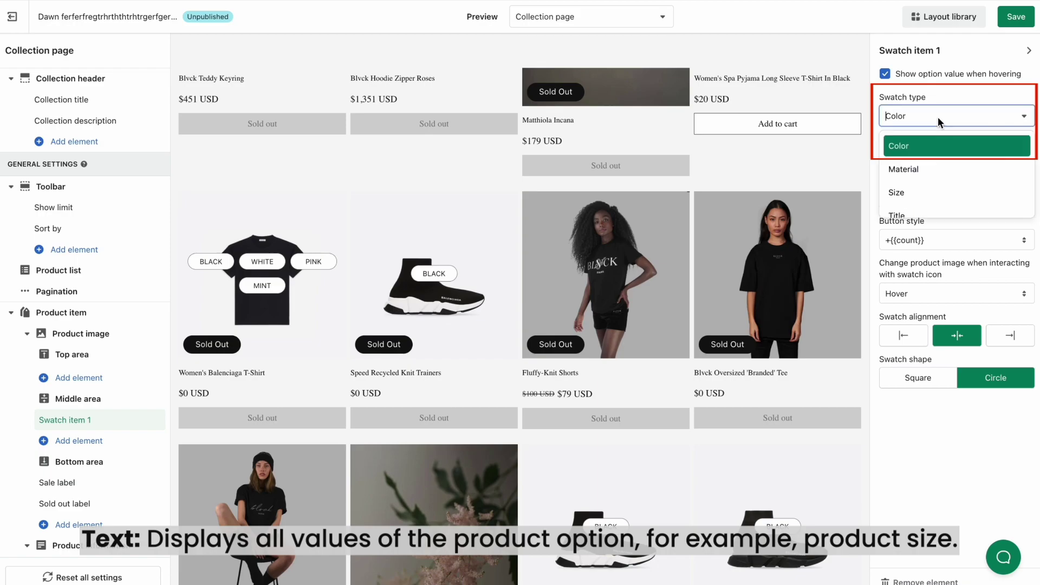
left_click(935, 188)
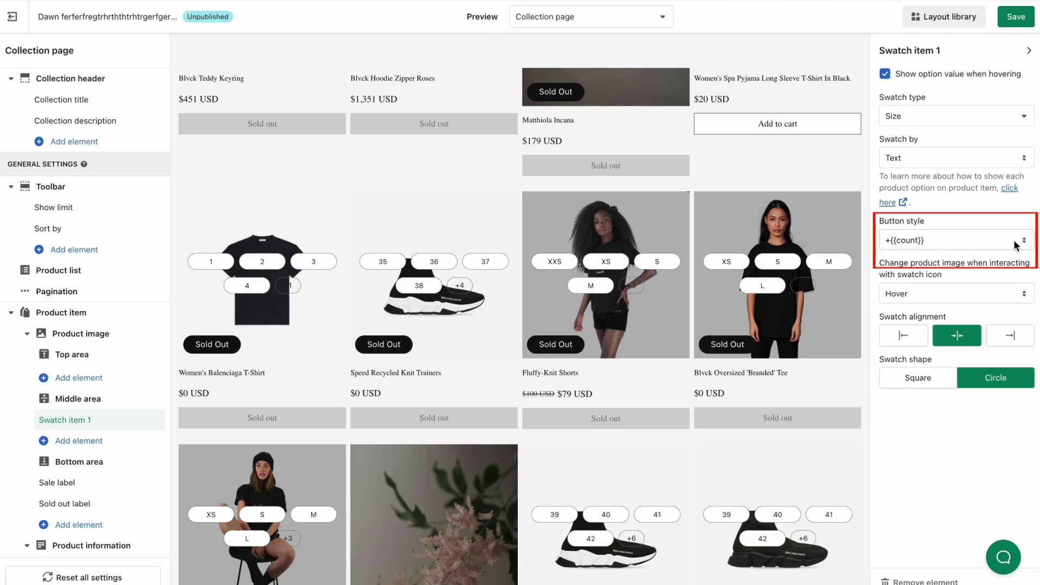
Use the short +{{count}} overflow label and keep the image change on hover
left_click(1015, 245)
left_click(952, 291)
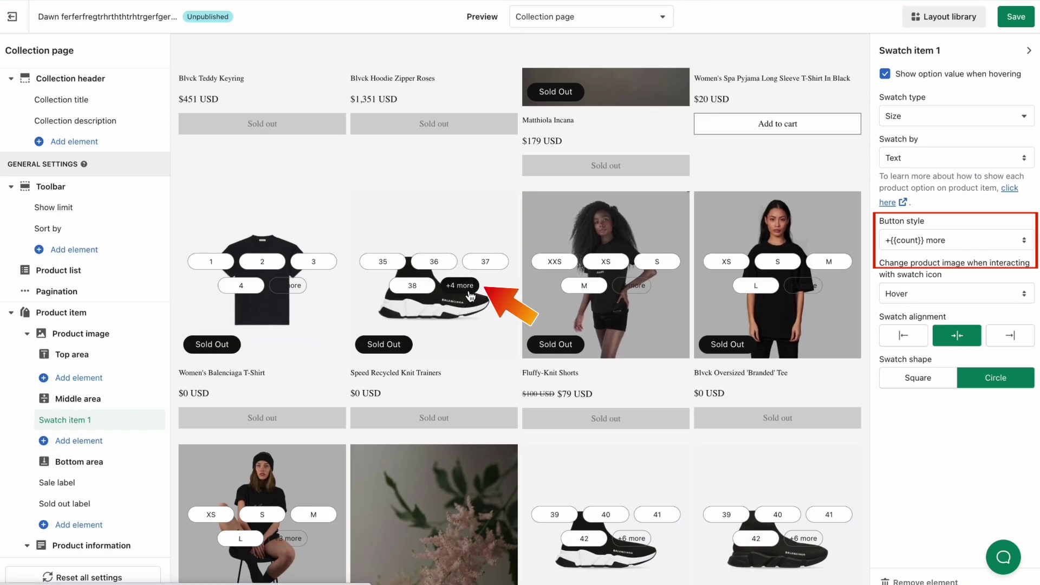
left_click(978, 243)
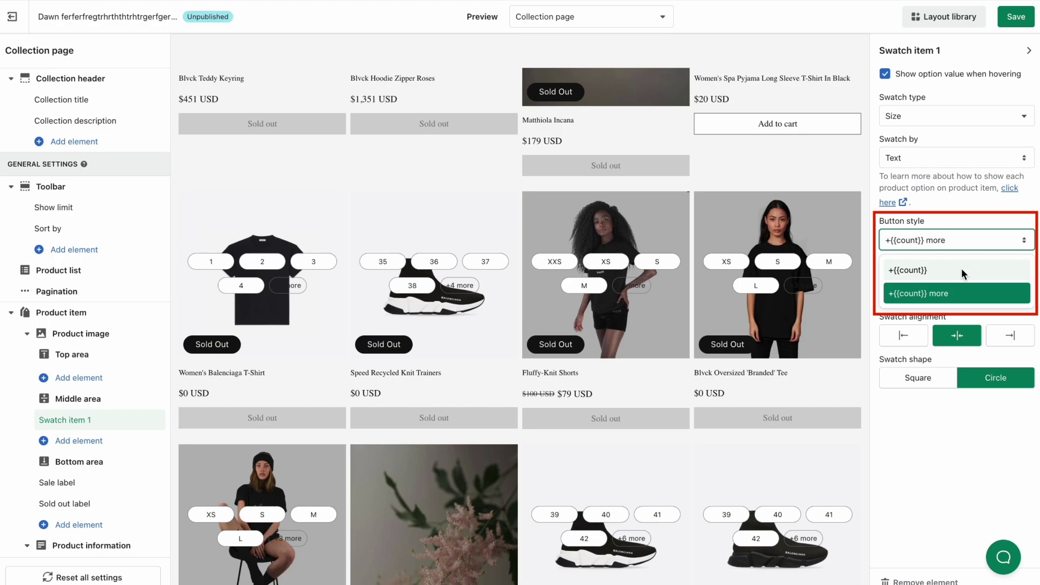
left_click(962, 268)
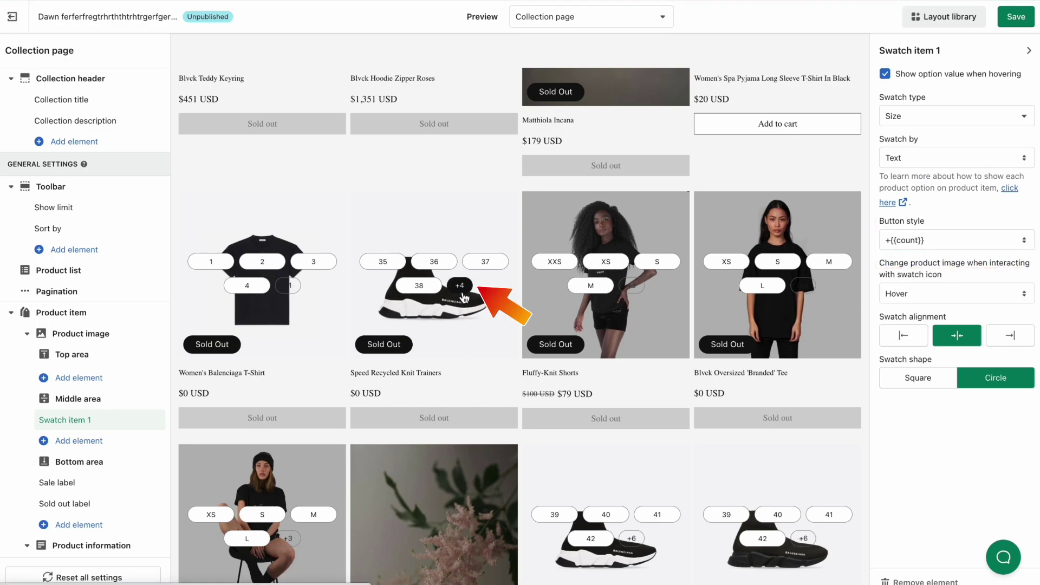
left_click(977, 295)
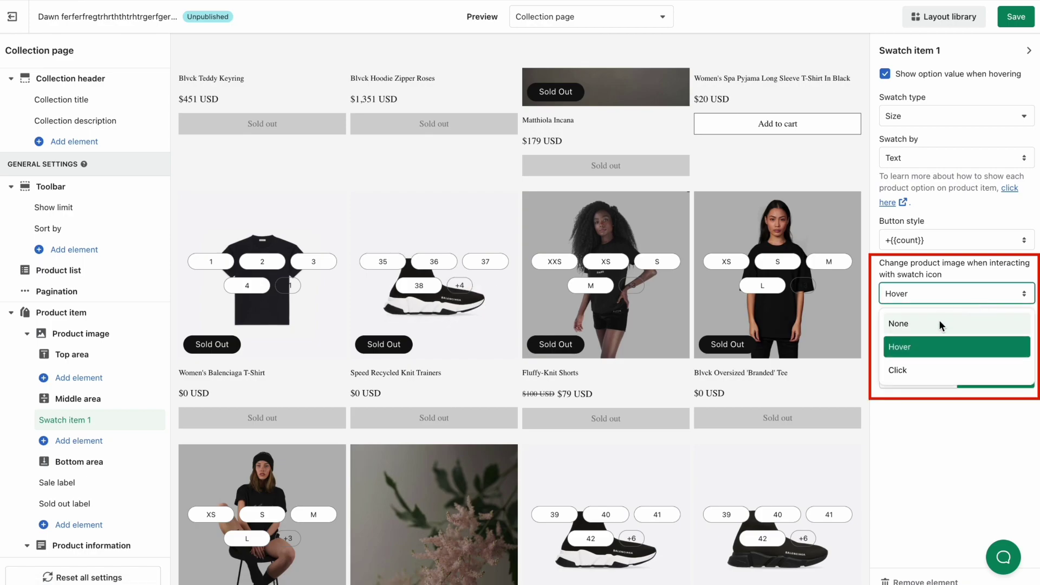
left_click(949, 349)
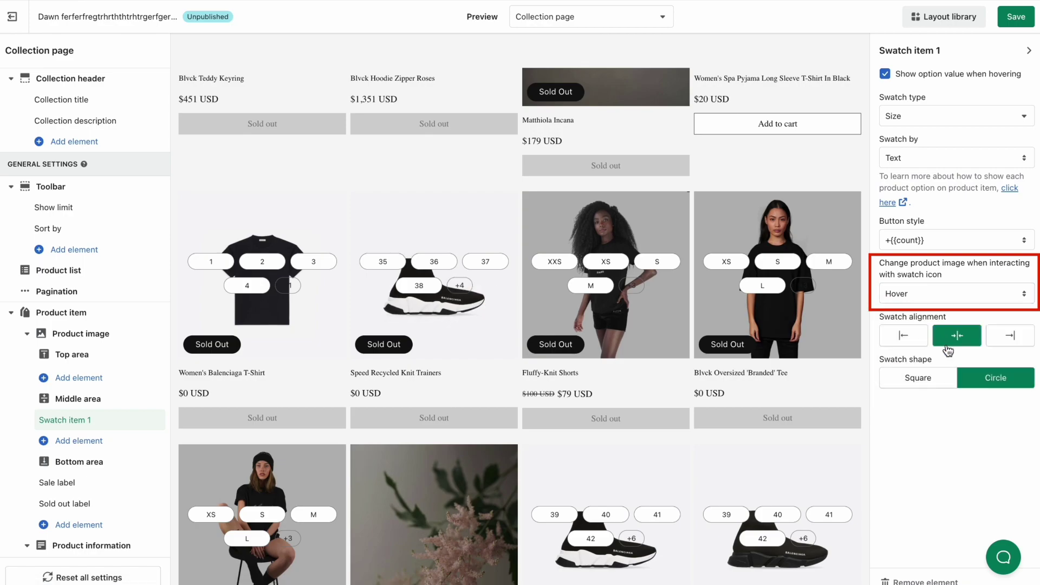
Keep the size swatches centred, make them square, and save the layout
left_click(904, 342)
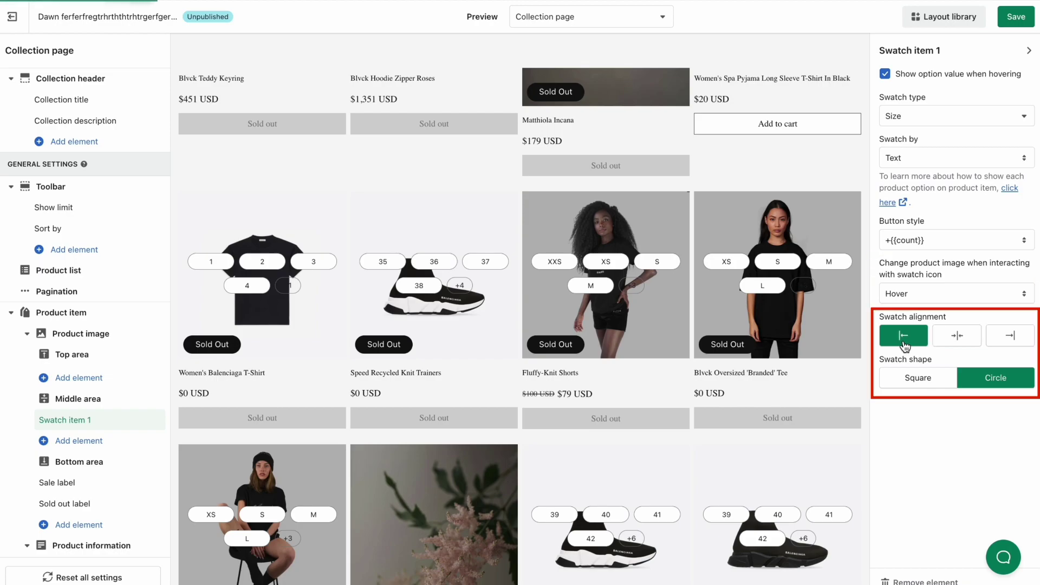
left_click(955, 338)
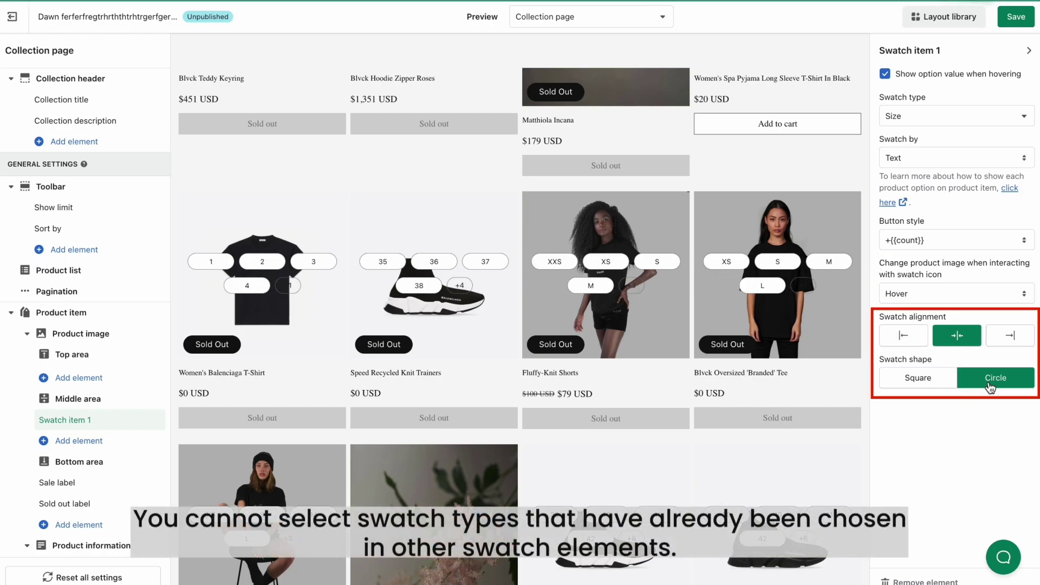
left_click(942, 389)
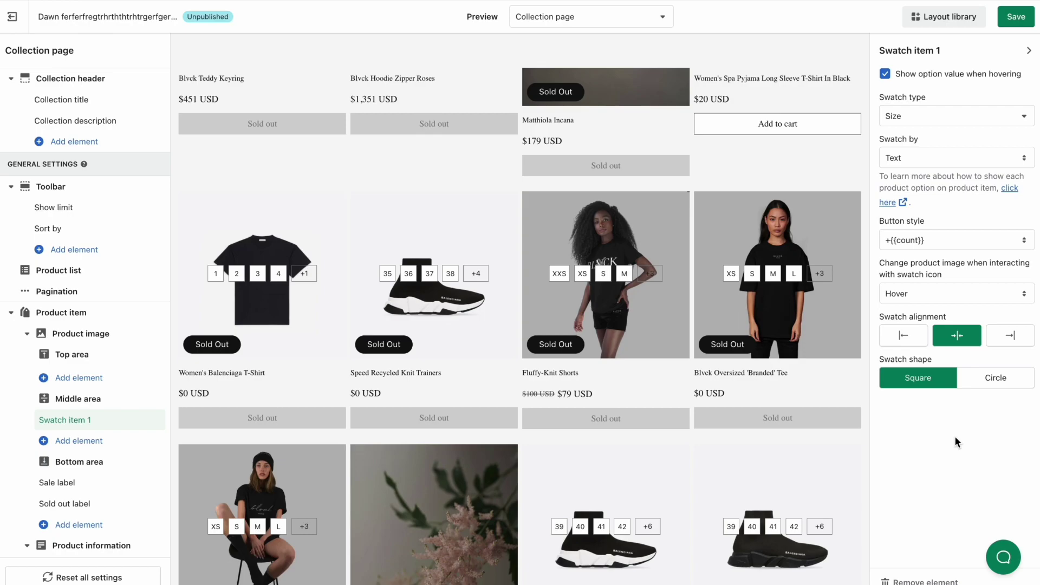
left_click(1014, 24)
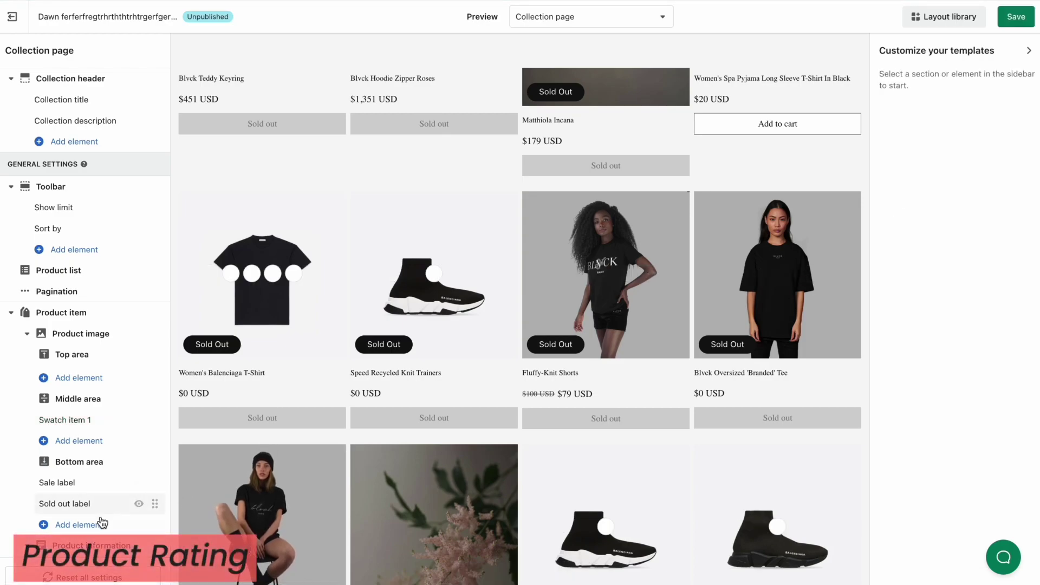
Add a centre-aligned Product rating element to the bottom area and save
left_click(100, 527)
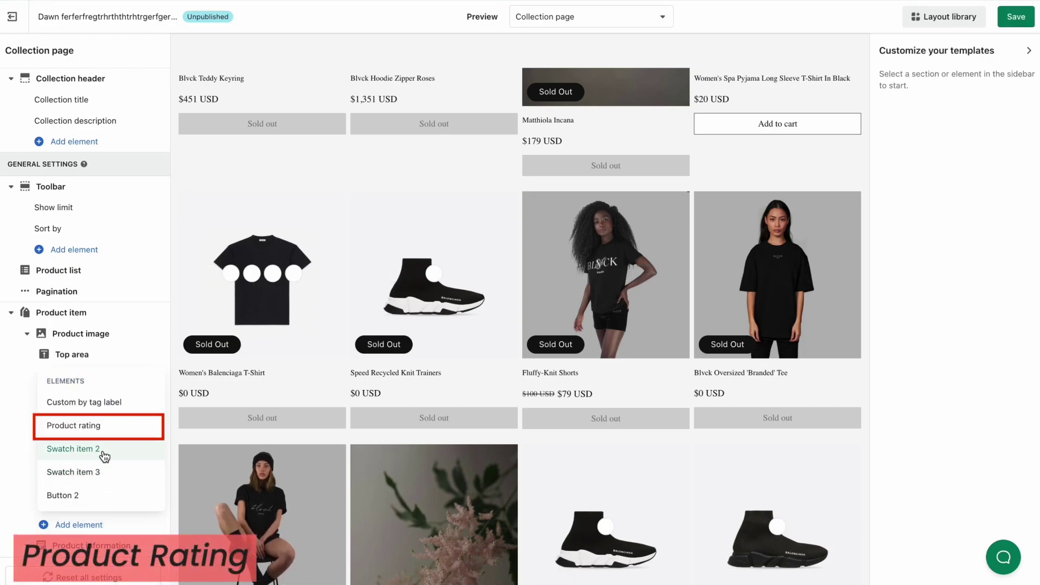
left_click(113, 429)
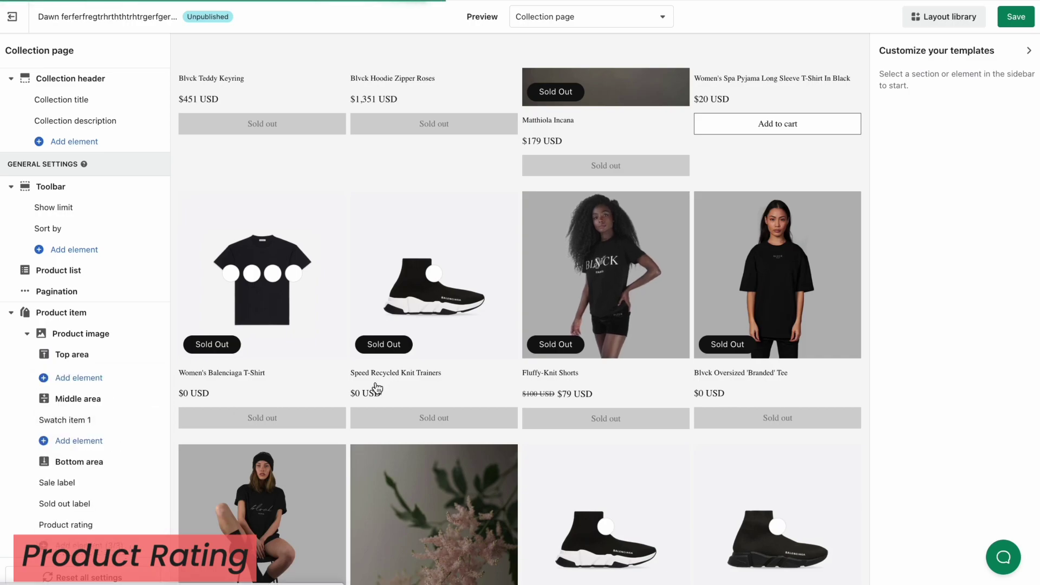
left_click(120, 525)
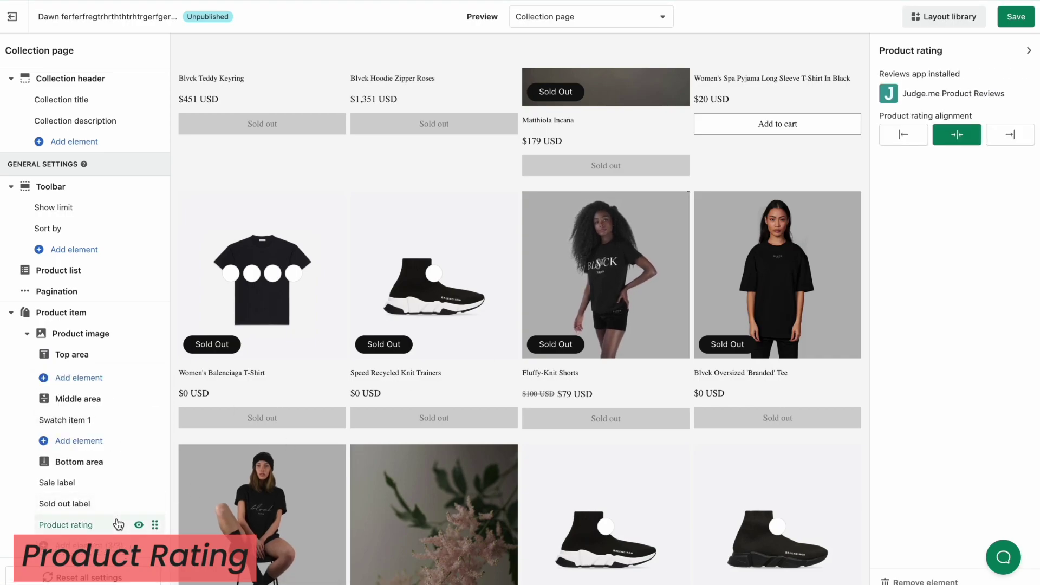
left_click(920, 145)
left_click(955, 146)
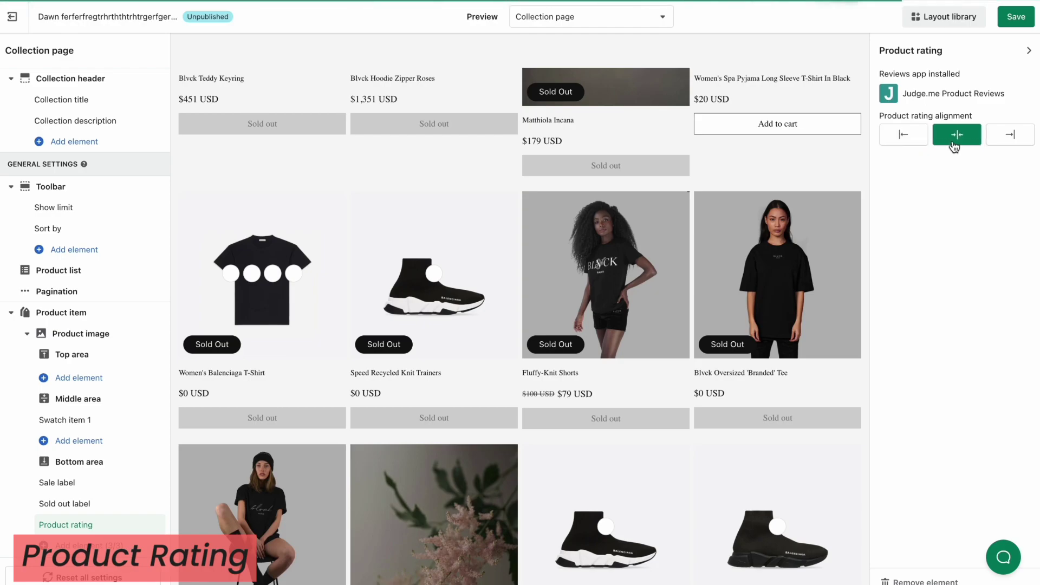
left_click(1014, 19)
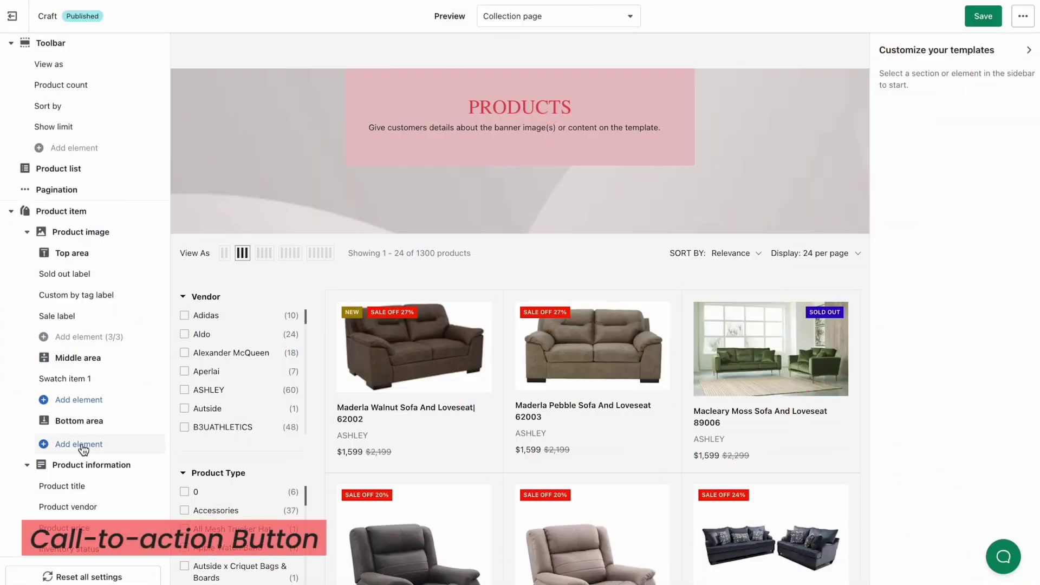
Add Button 1 to the product item's bottom area
left_click(83, 449)
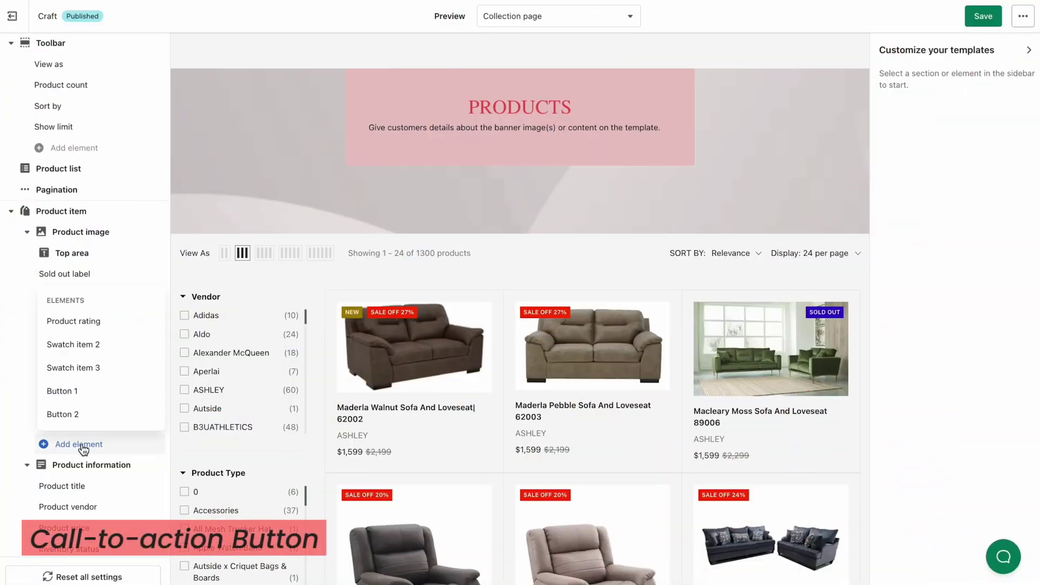
left_click(96, 399)
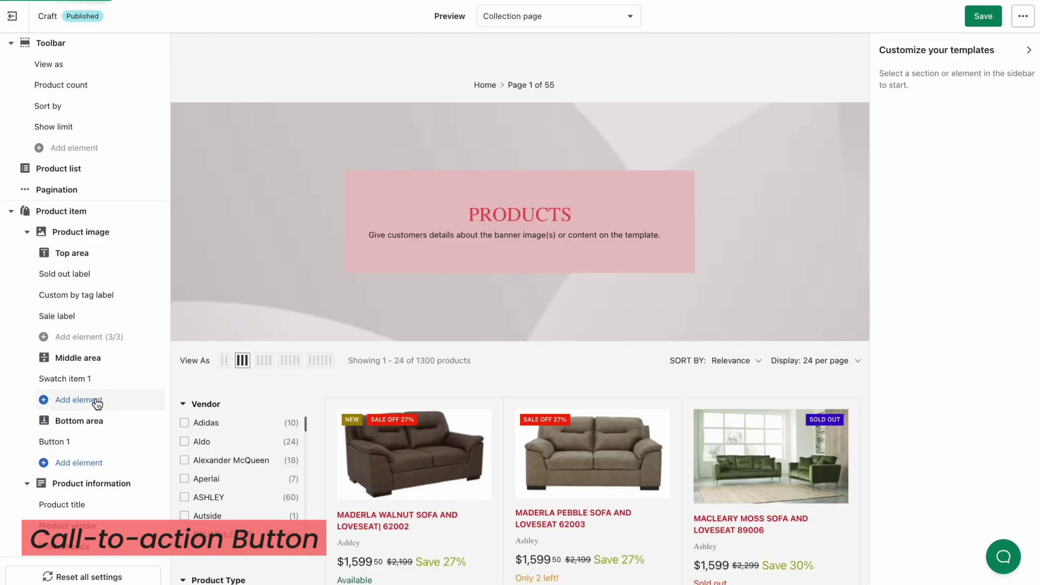
left_click(89, 443)
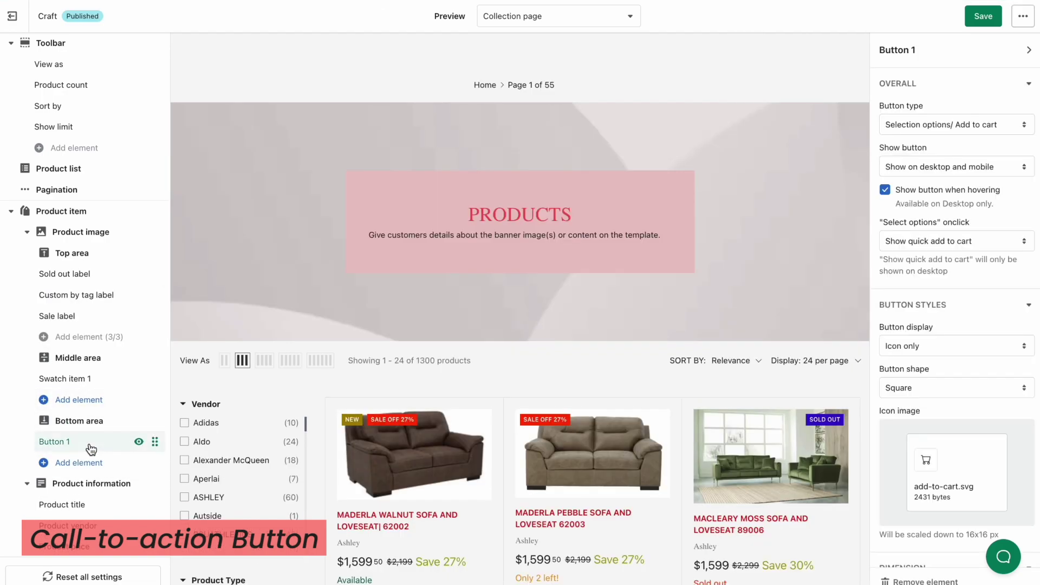
left_click(93, 457)
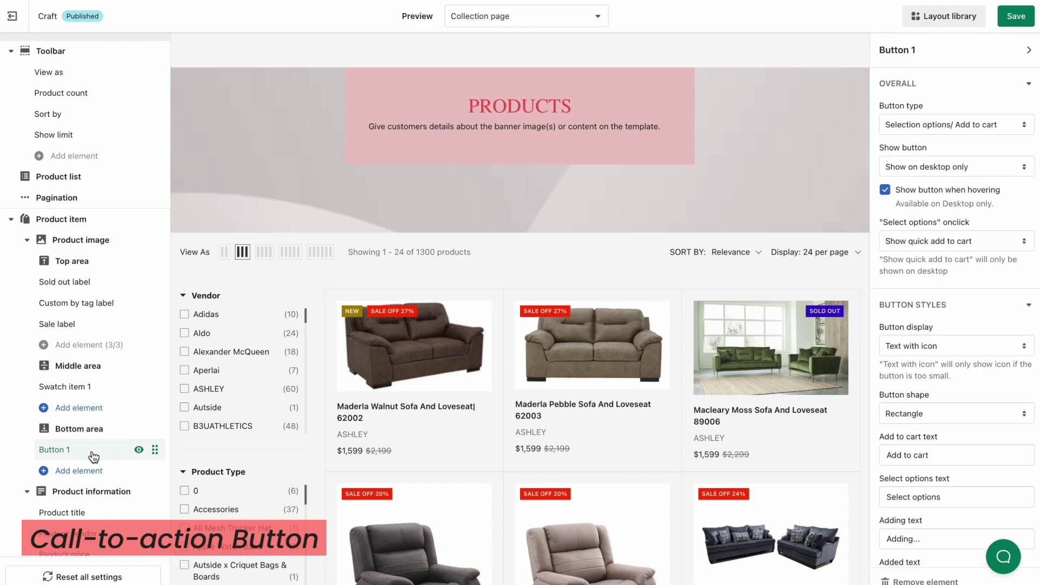
Keep Button 1 as Selection options / Add to cart, with Select options showing a popup
left_click(1021, 126)
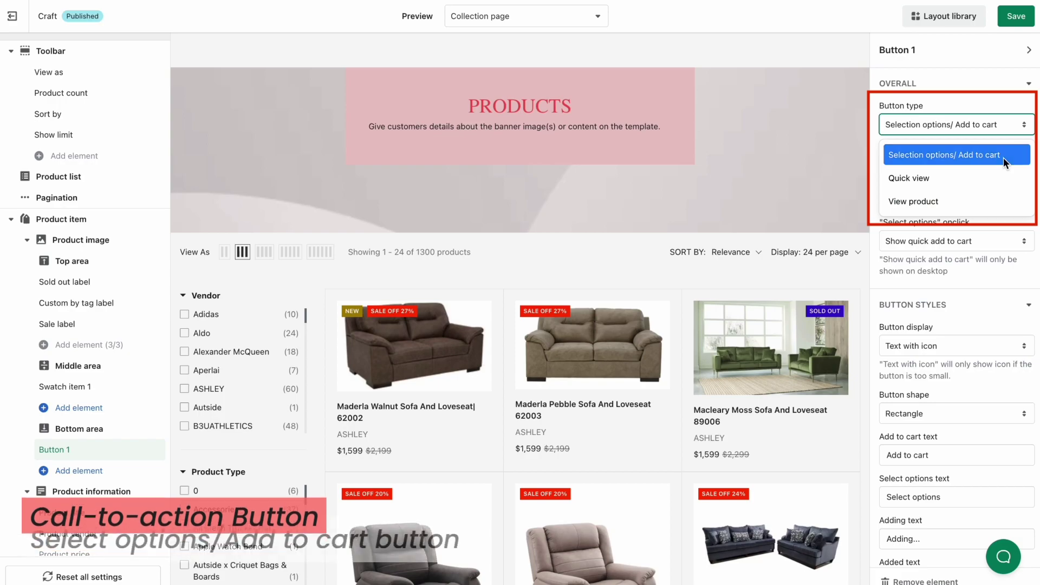
left_click(1003, 158)
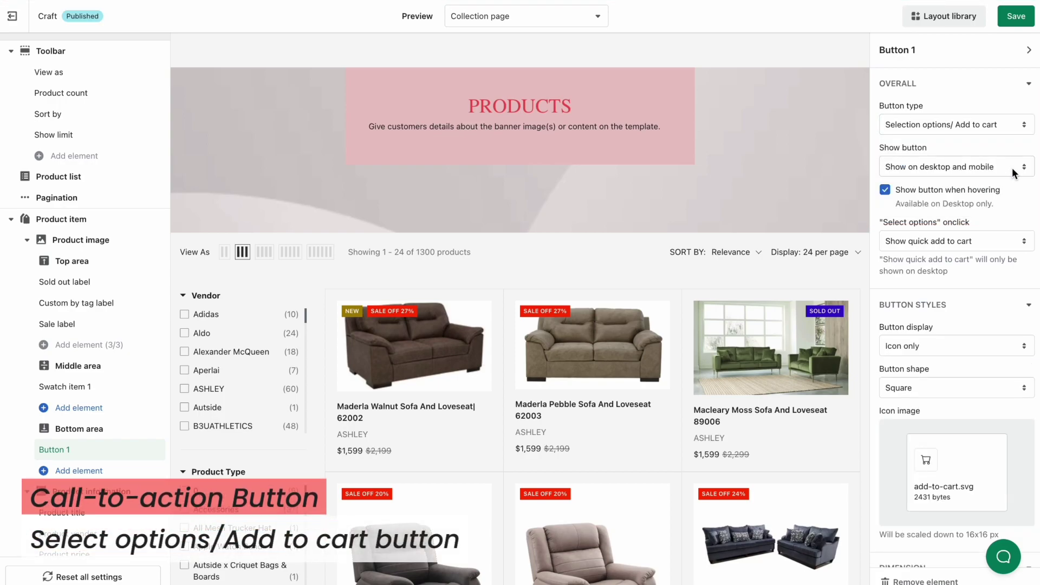
left_click(984, 242)
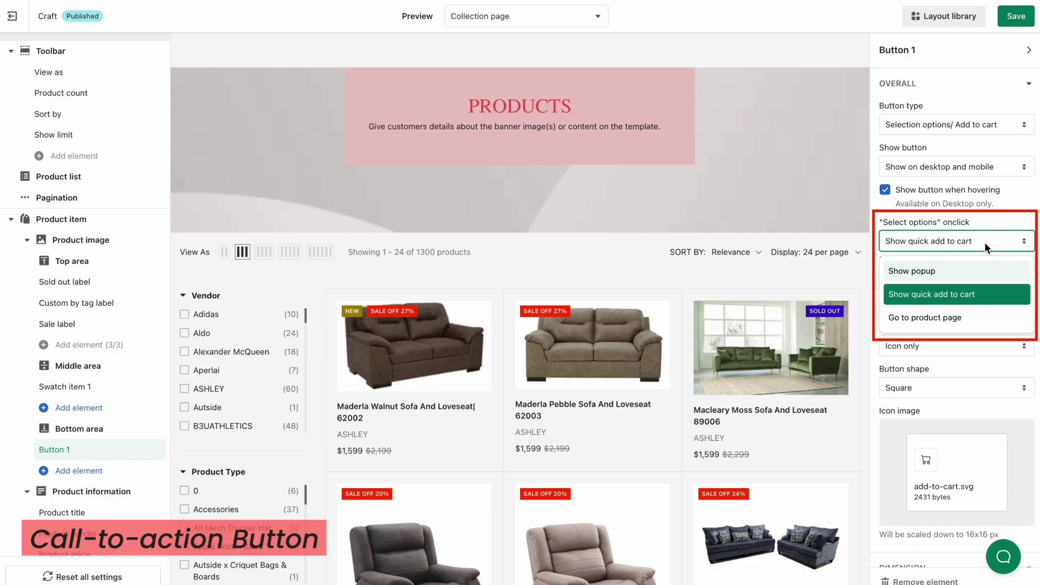
left_click(958, 270)
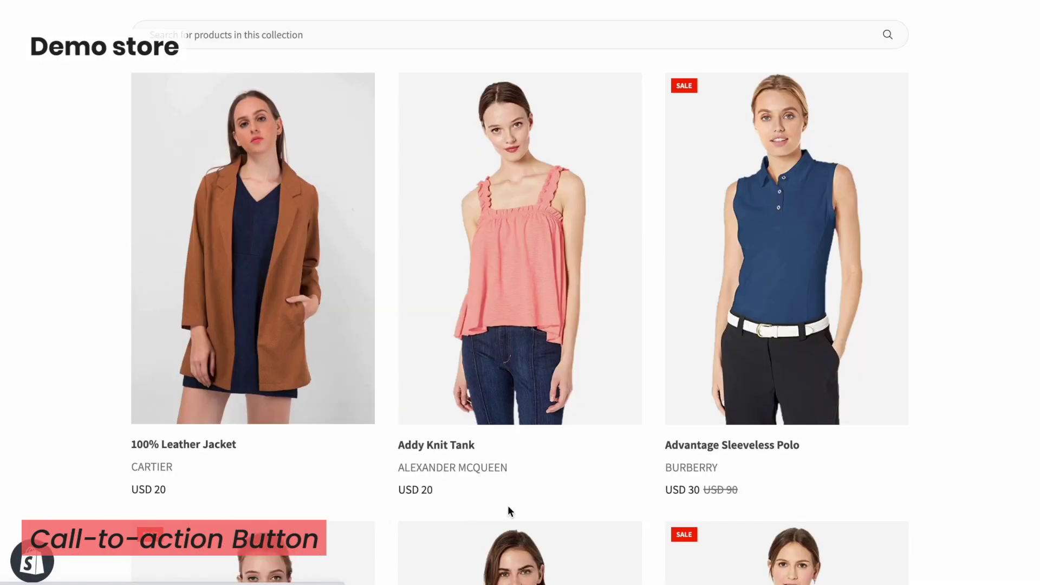
Test the Addy Knit Tank's options popup by choosing size M
mouse_move(564, 322)
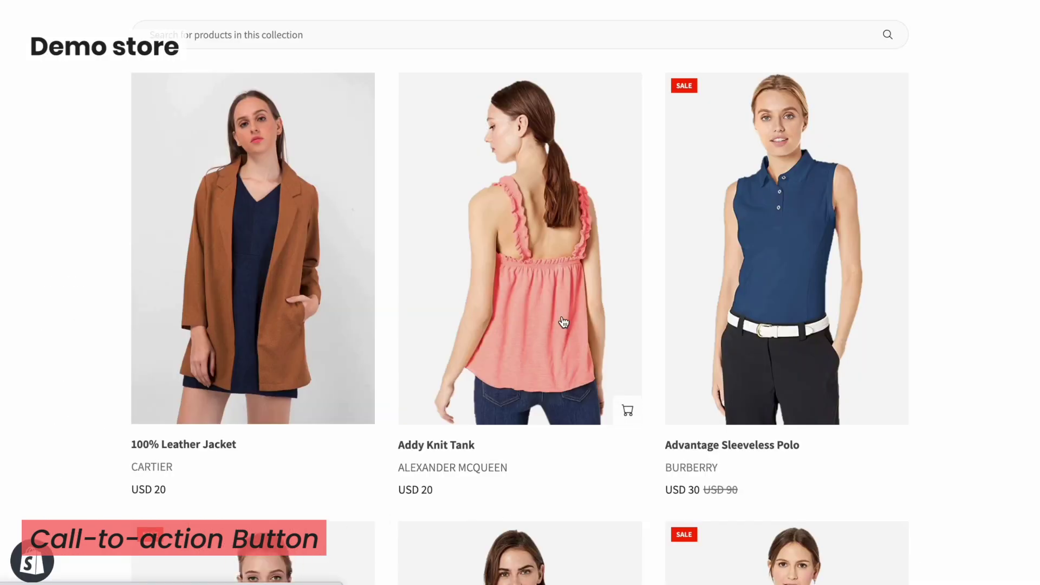
left_click(631, 420)
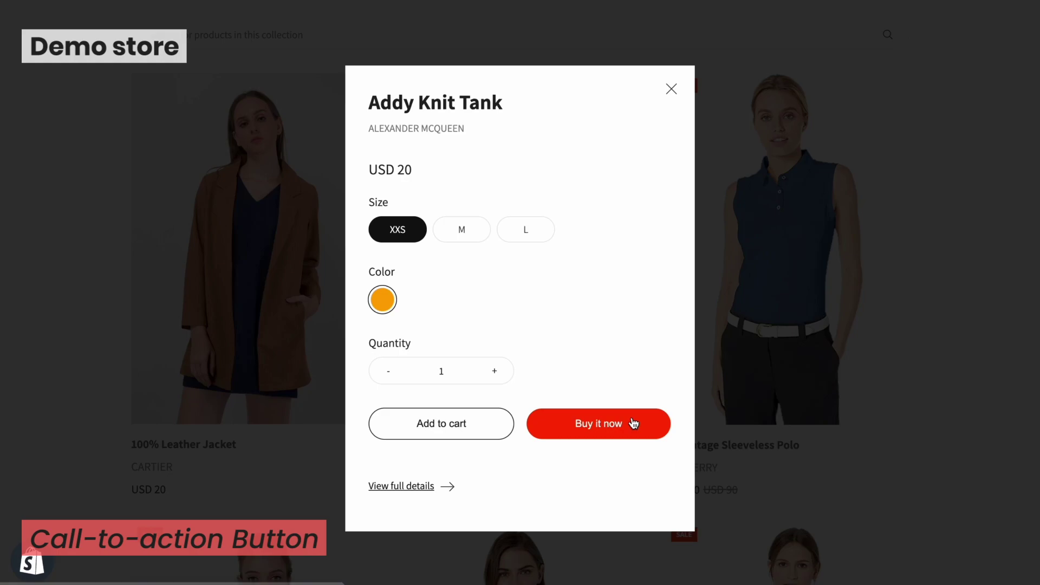
left_click(459, 235)
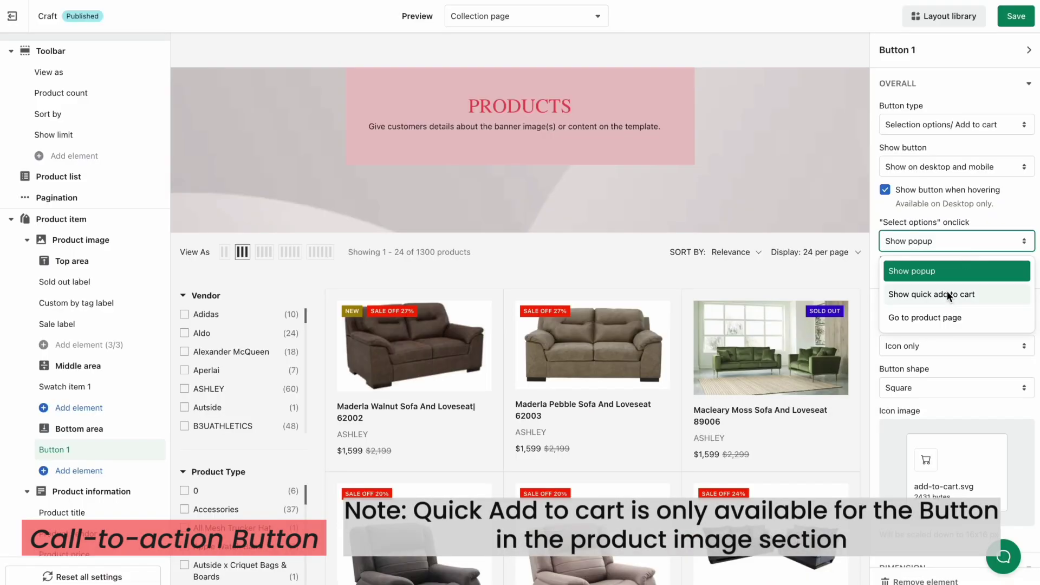
left_click(948, 293)
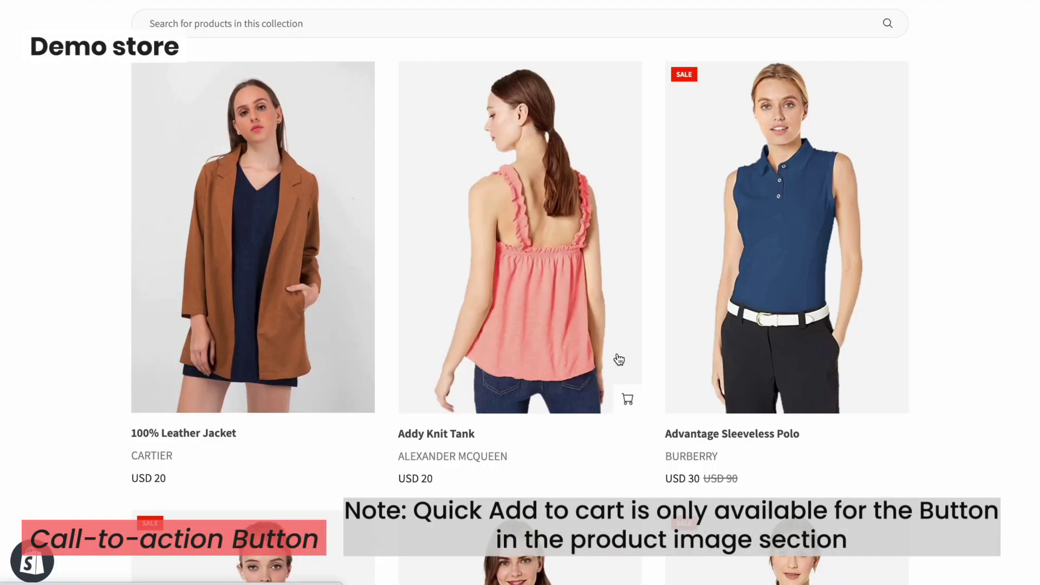
Quick-add the Addy Knit Tank in size M to the cart
left_click(630, 400)
left_click(453, 283)
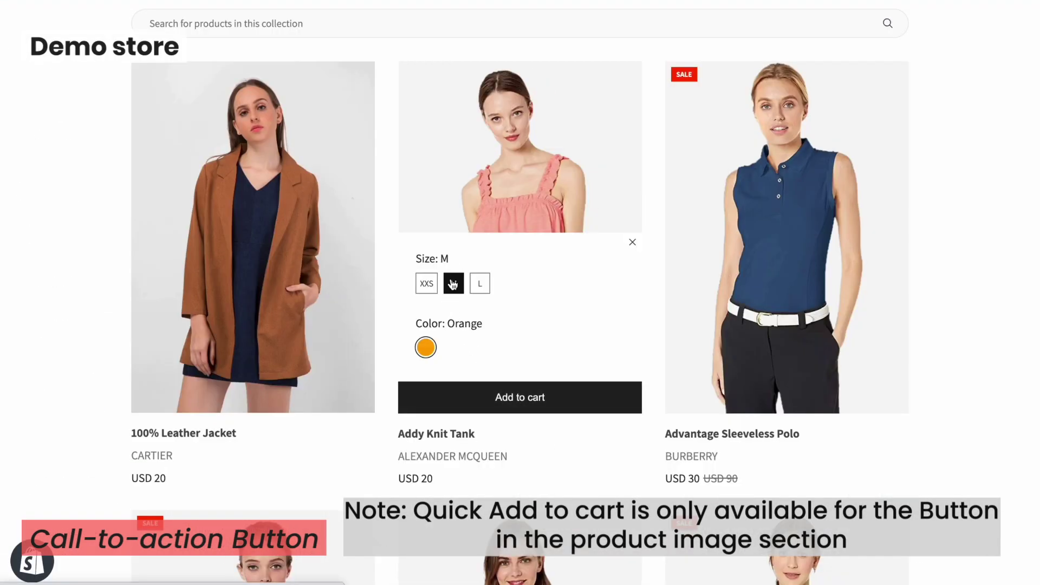
left_click(587, 402)
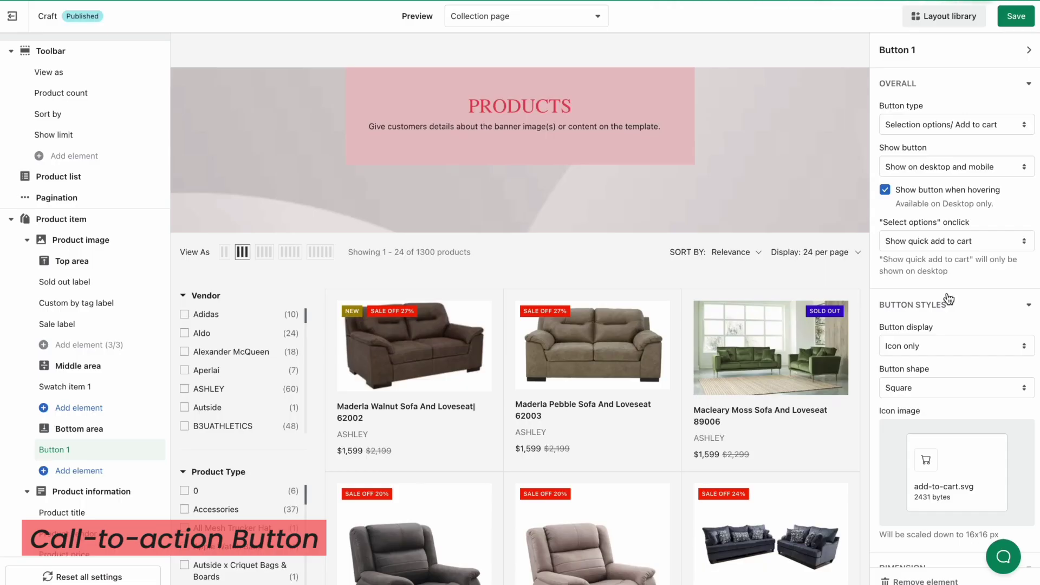
Make Select options open the product page and check it on the Addy Knit Tank
left_click(983, 245)
left_click(954, 317)
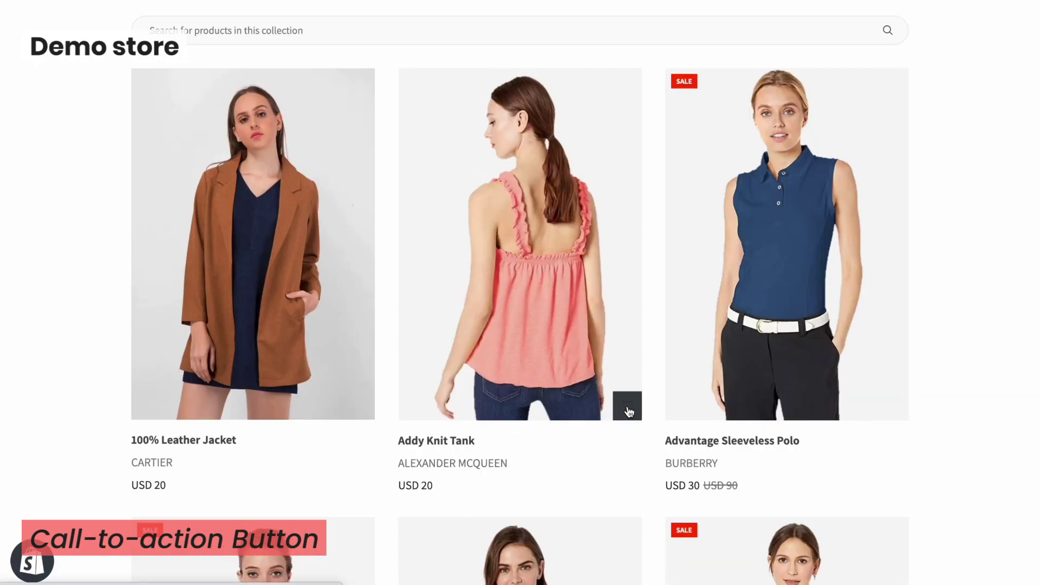
left_click(627, 406)
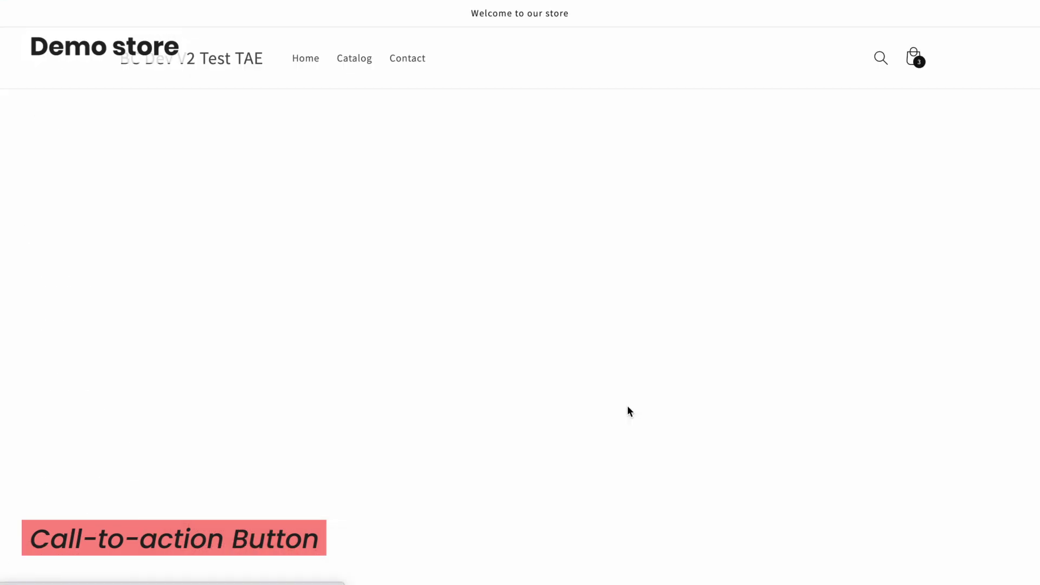
scroll(627, 406, "down", 2)
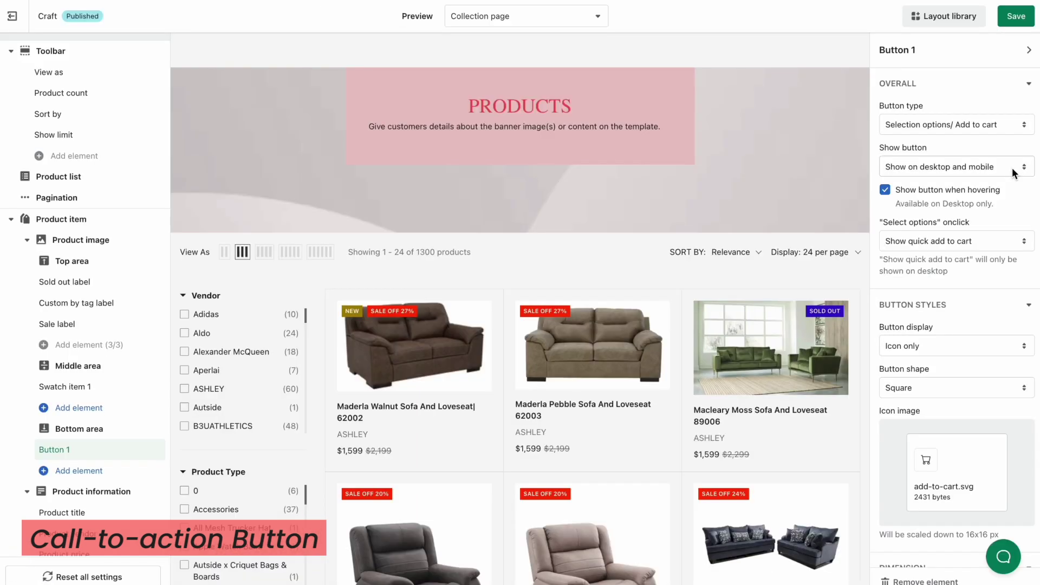
left_click(1012, 168)
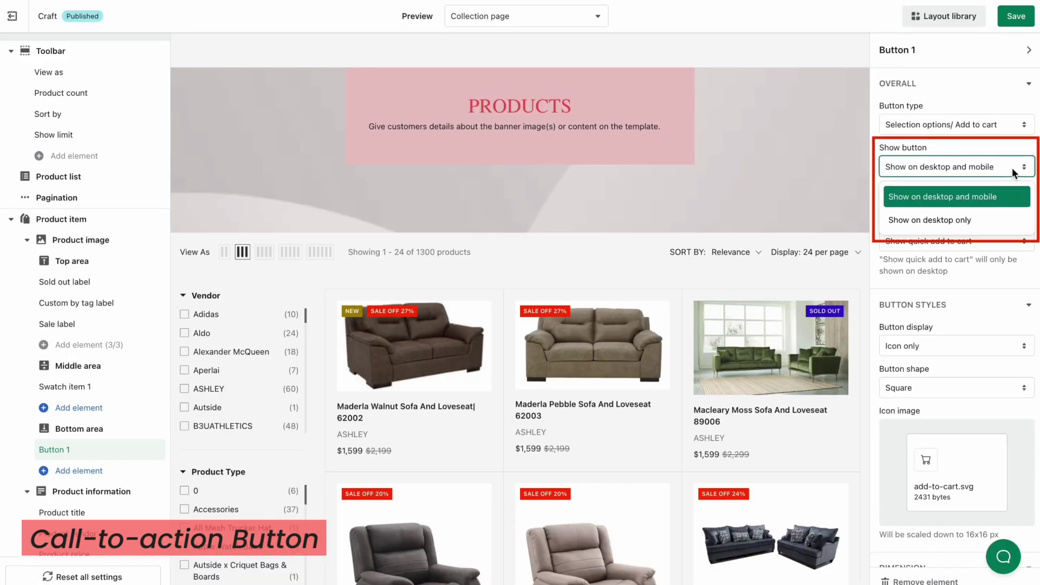
Show Button 1 on desktop and mobile, keeping its display as Icon only
left_click(1009, 203)
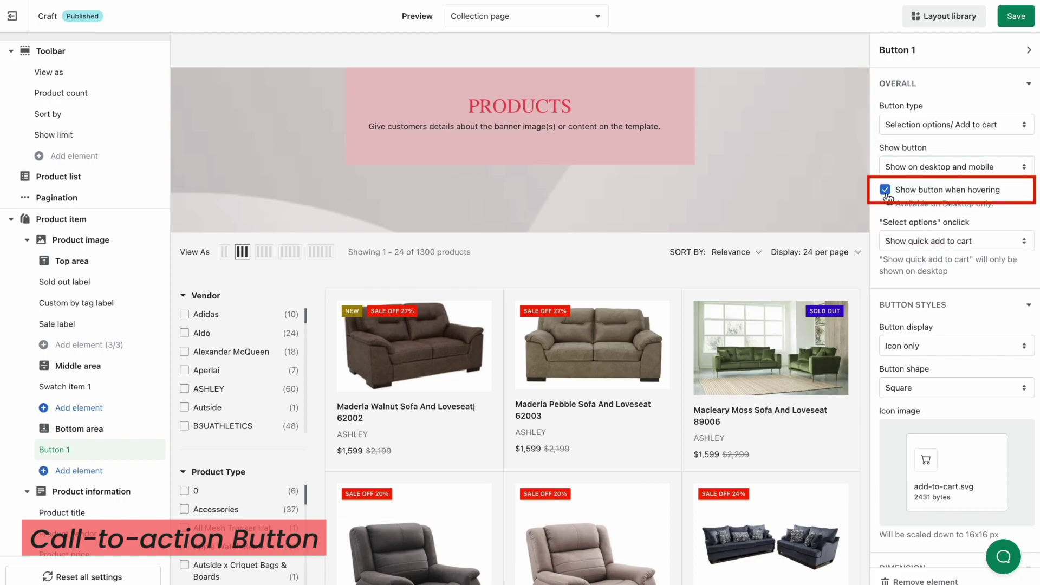
mouse_move(791, 353)
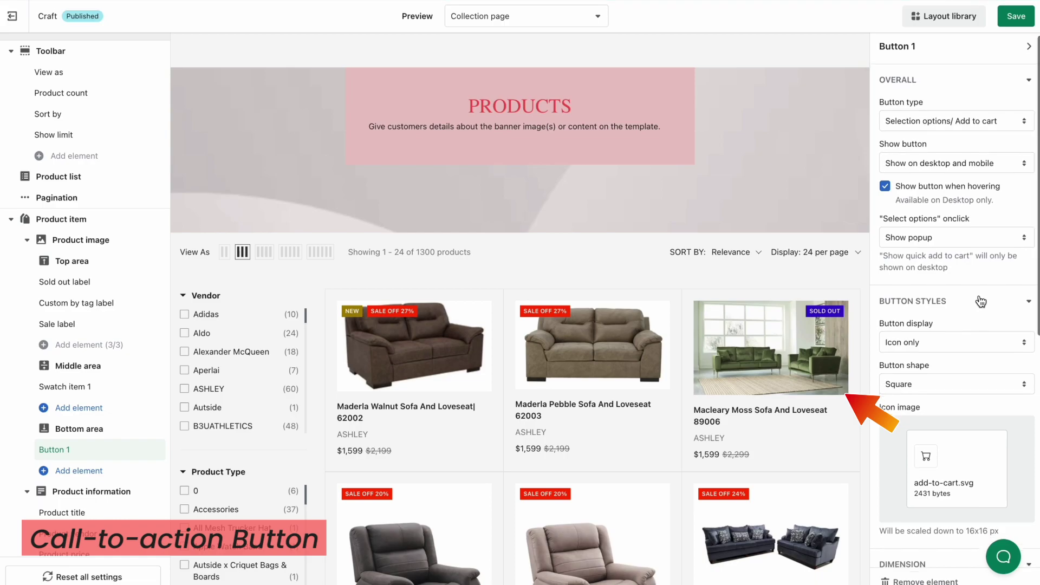
scroll(980, 301, "down", 2)
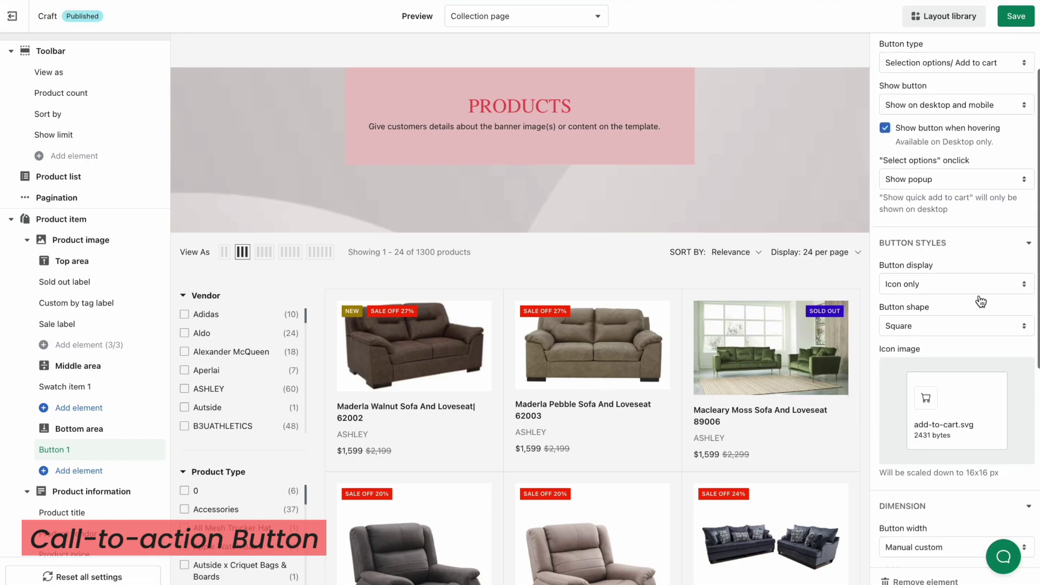
left_click(1001, 285)
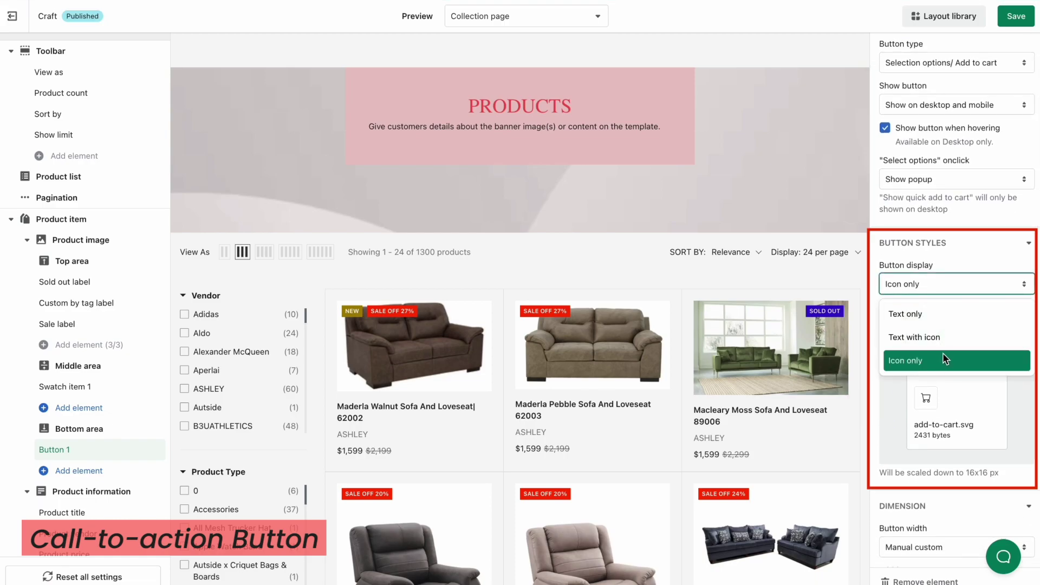
left_click(948, 337)
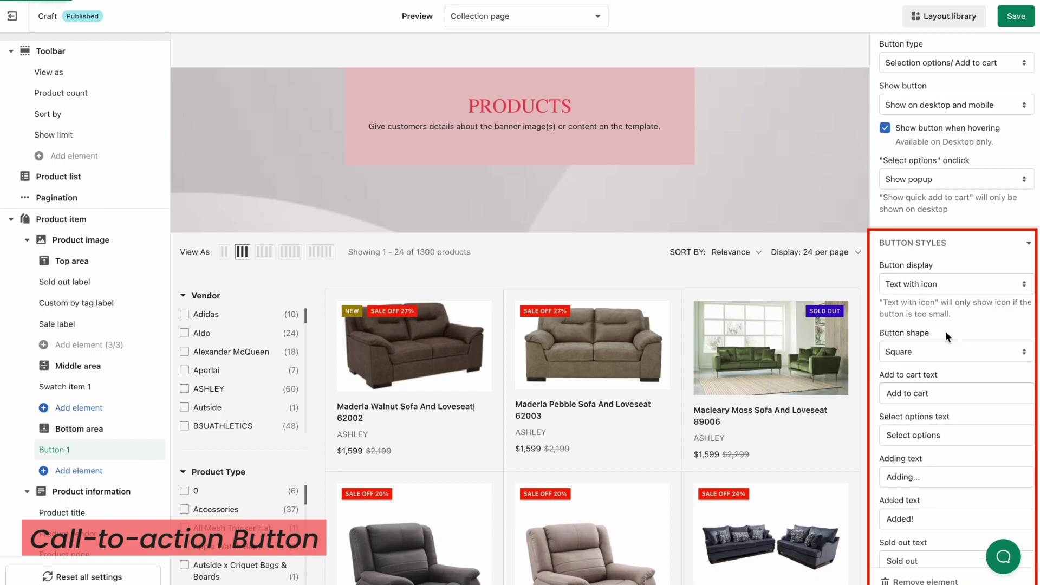
left_click(997, 284)
left_click(944, 359)
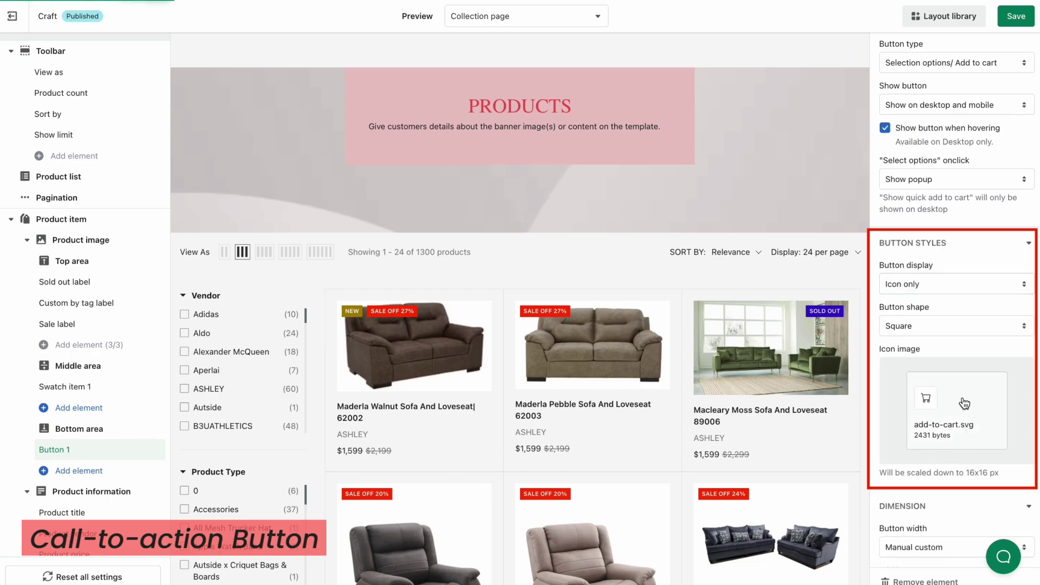
Give Button 1 a manual custom 40 px width and a pink #D59191 background
scroll(960, 414, "down", 5)
left_click(936, 300)
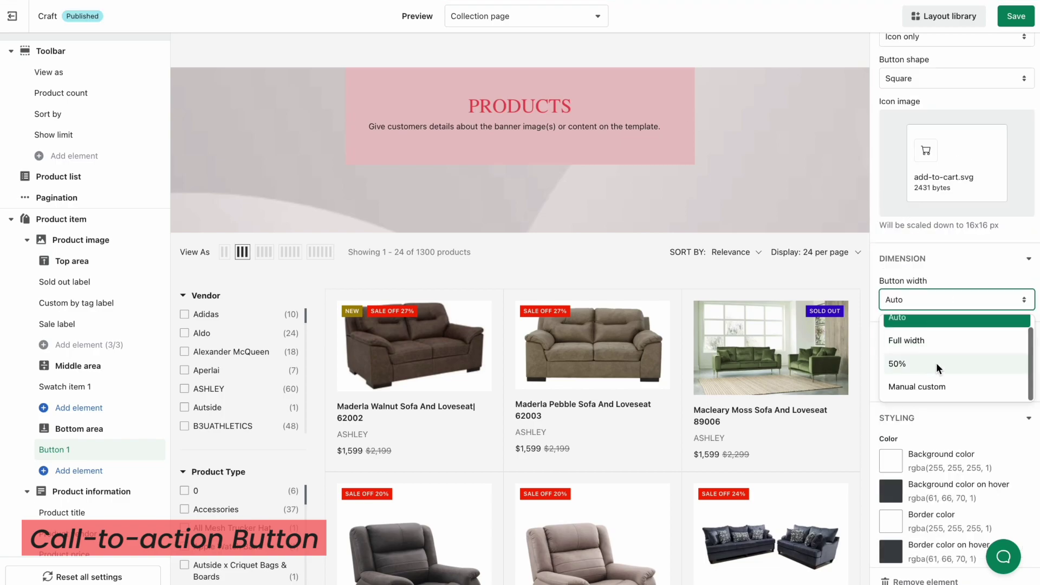
left_click(937, 362)
scroll(917, 418, "down", 2)
left_click(892, 461)
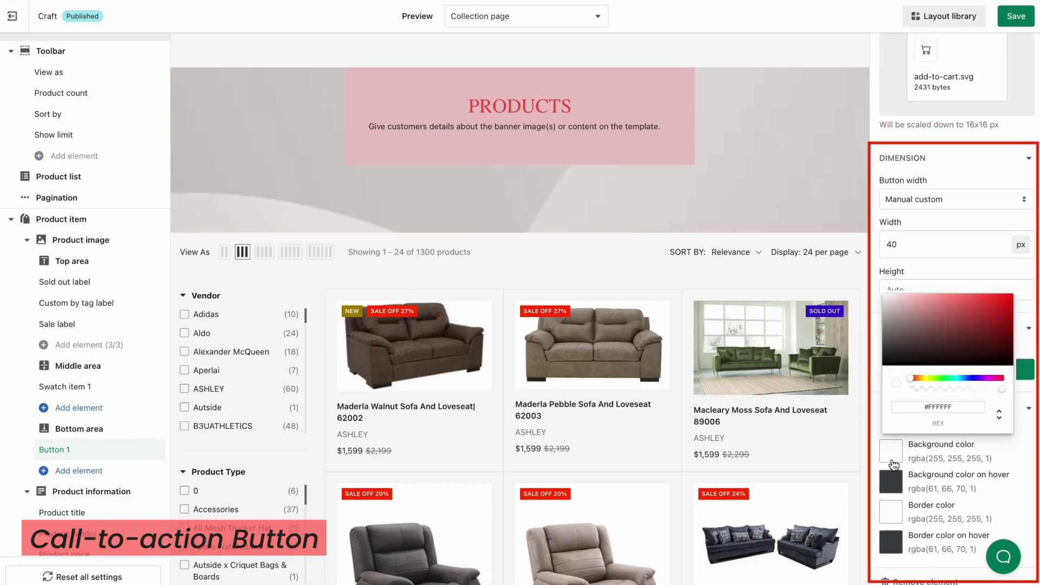
left_click(924, 305)
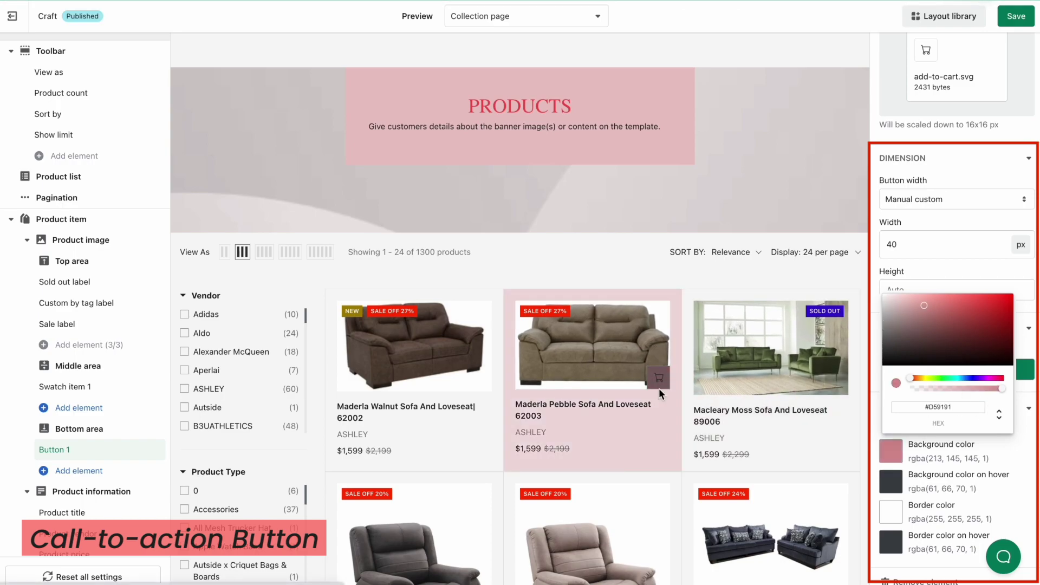
left_click(654, 368)
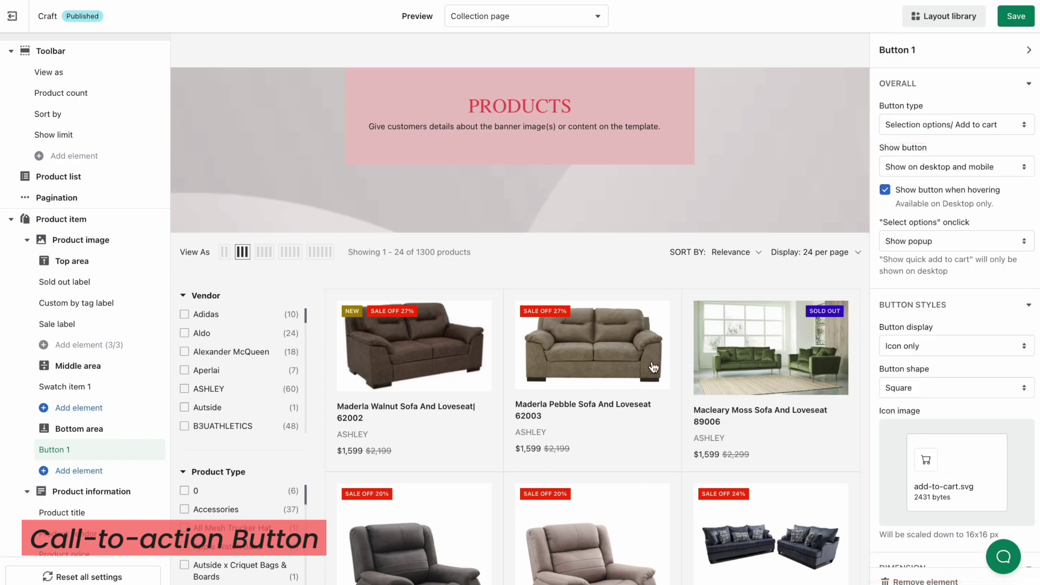
Add Button 2 under Button 1 and make it open the product page
left_click(80, 472)
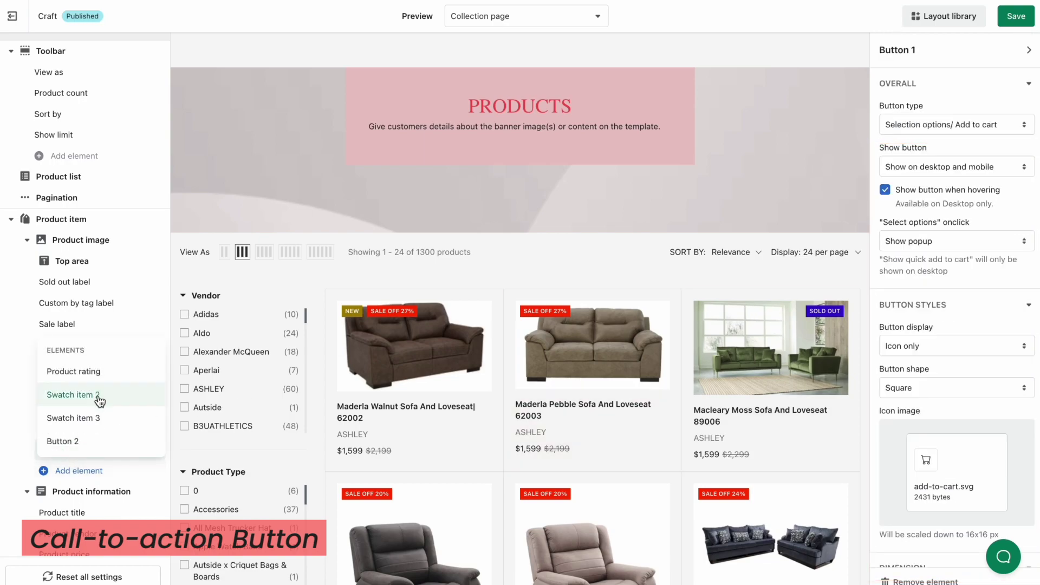
left_click(63, 441)
left_click(103, 470)
left_click(1003, 130)
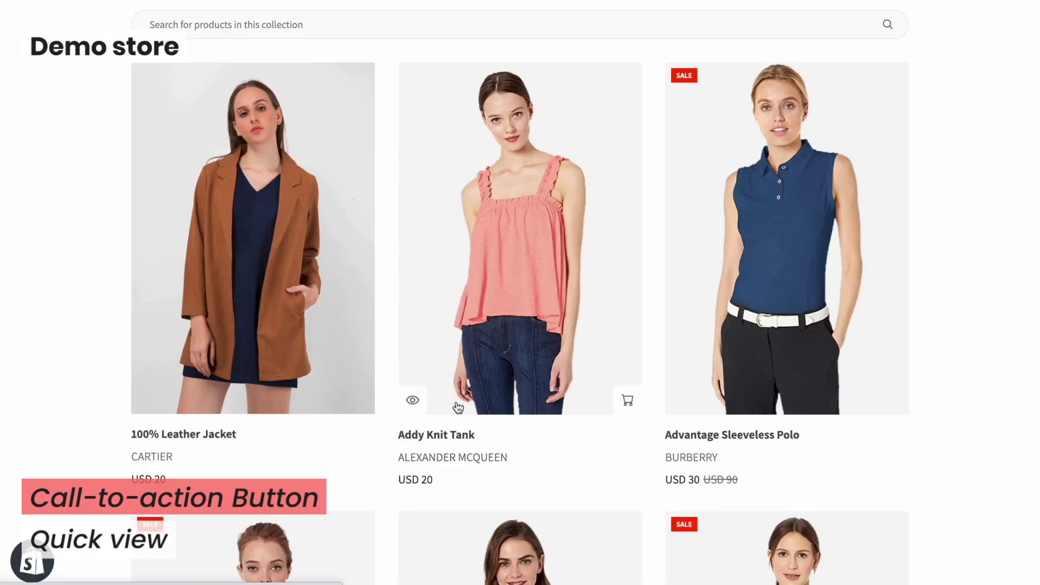
left_click(412, 402)
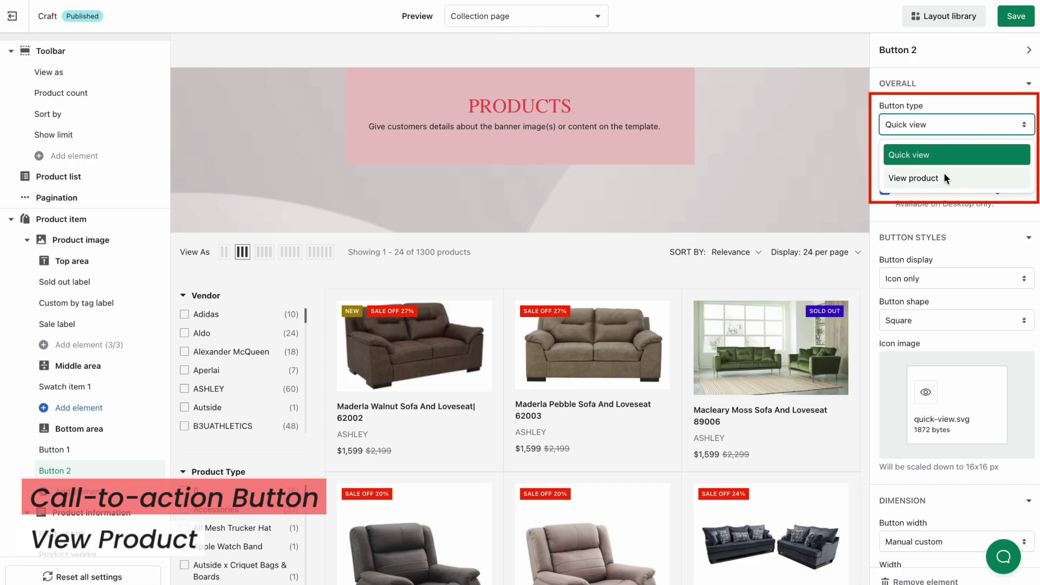
left_click(944, 175)
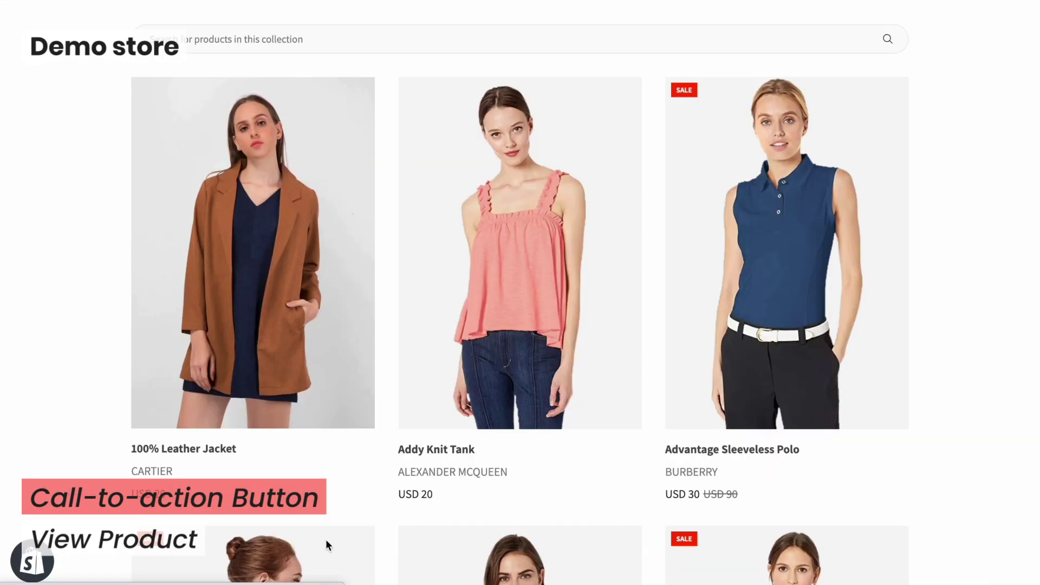
Open the Addy Knit Tank product page via its View product button and scroll it
mouse_move(622, 473)
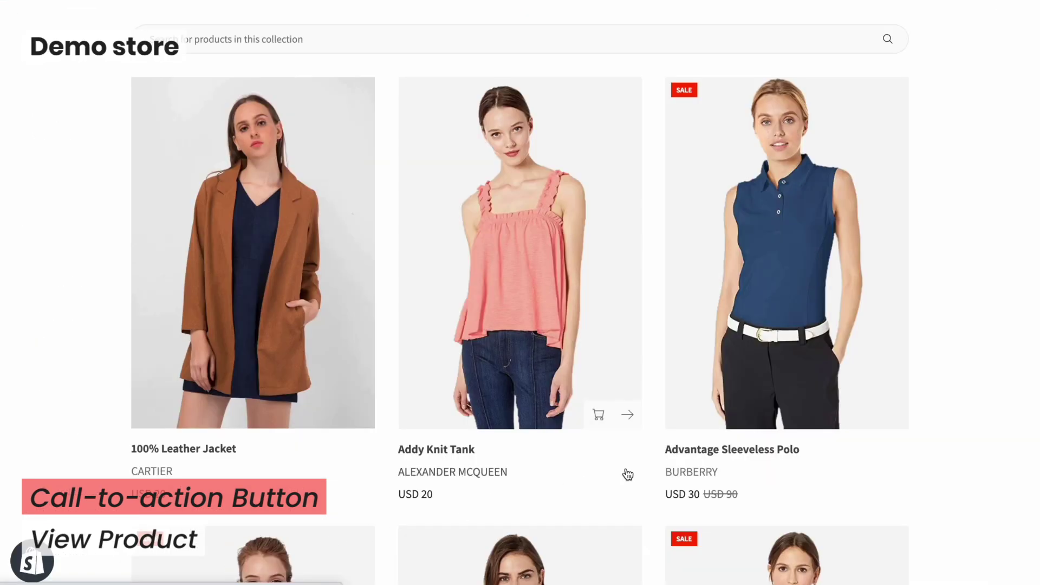
left_click(628, 415)
scroll(633, 422, "down", 2)
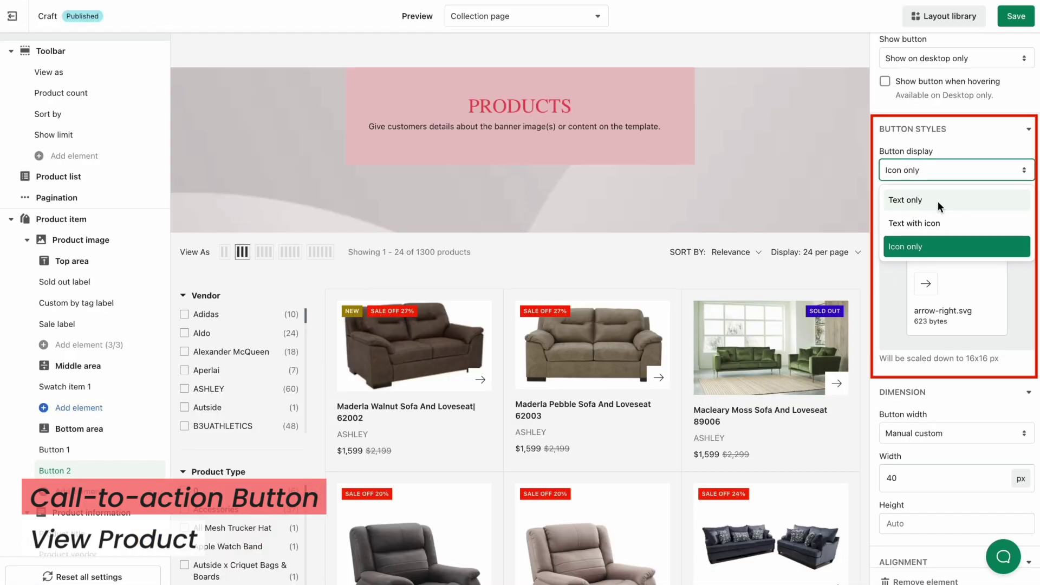
Set Button 2 to Text only display, Rectangle shape and 50% width
key("Return")
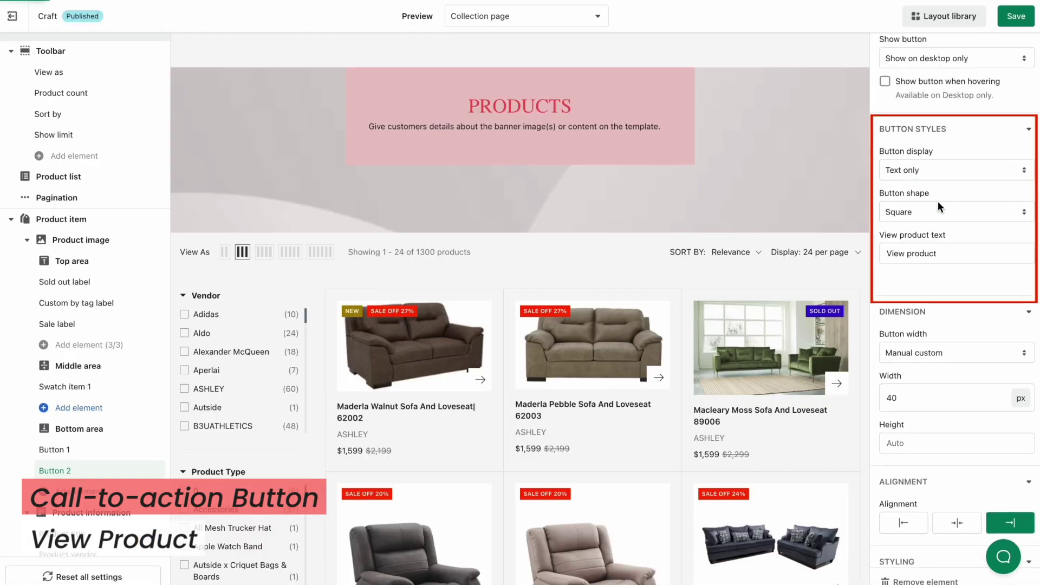
left_click(940, 215)
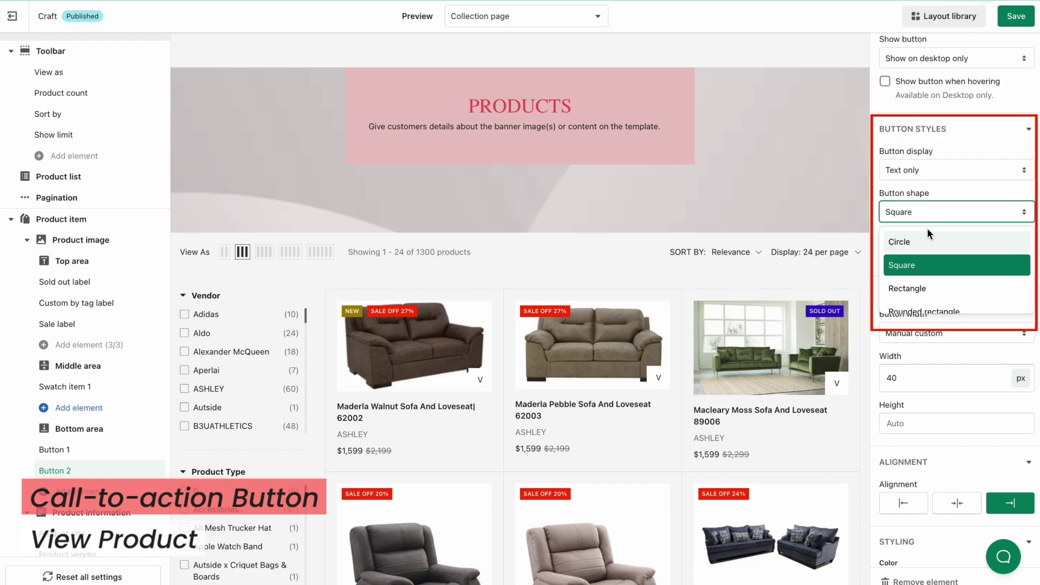
left_click(923, 286)
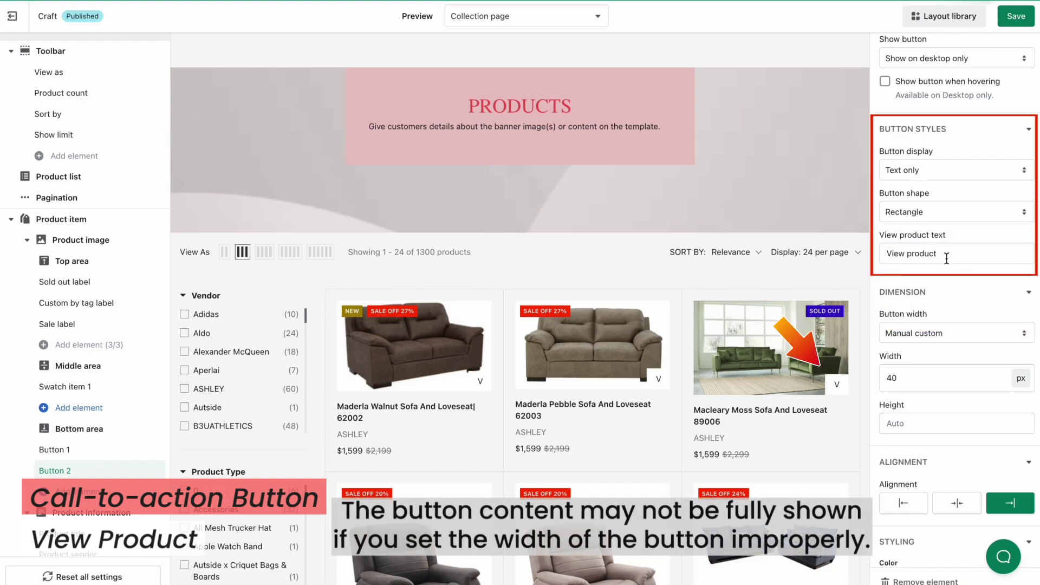
scroll(983, 332, "down", 1)
left_click(983, 280)
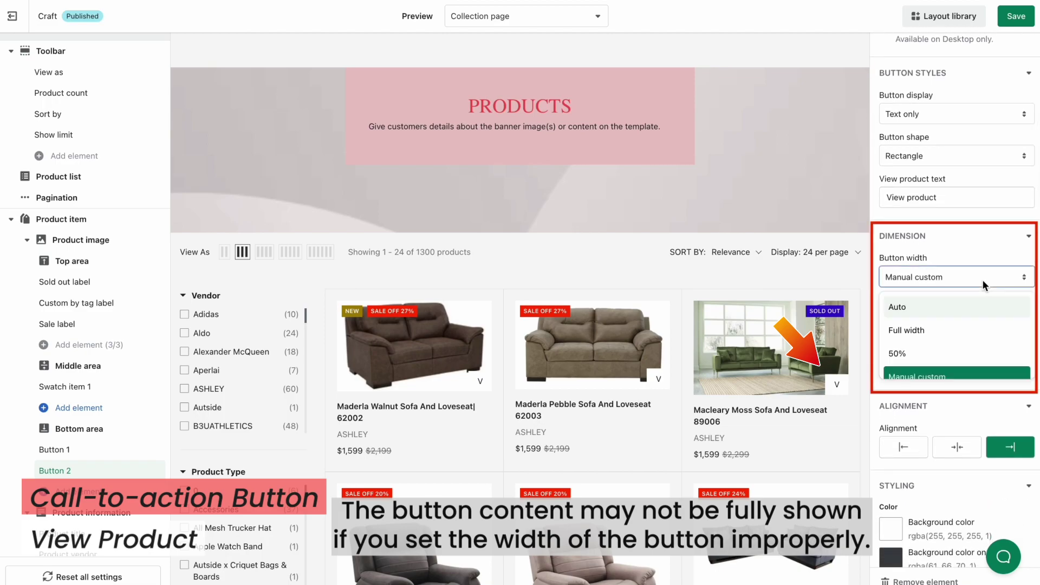
left_click(921, 357)
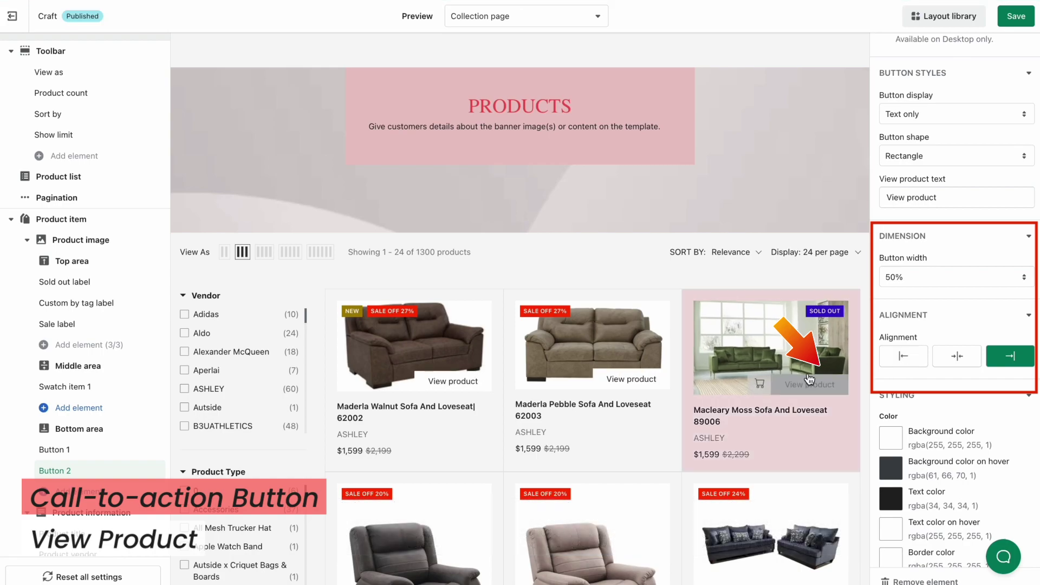
scroll(961, 324, "down", 1)
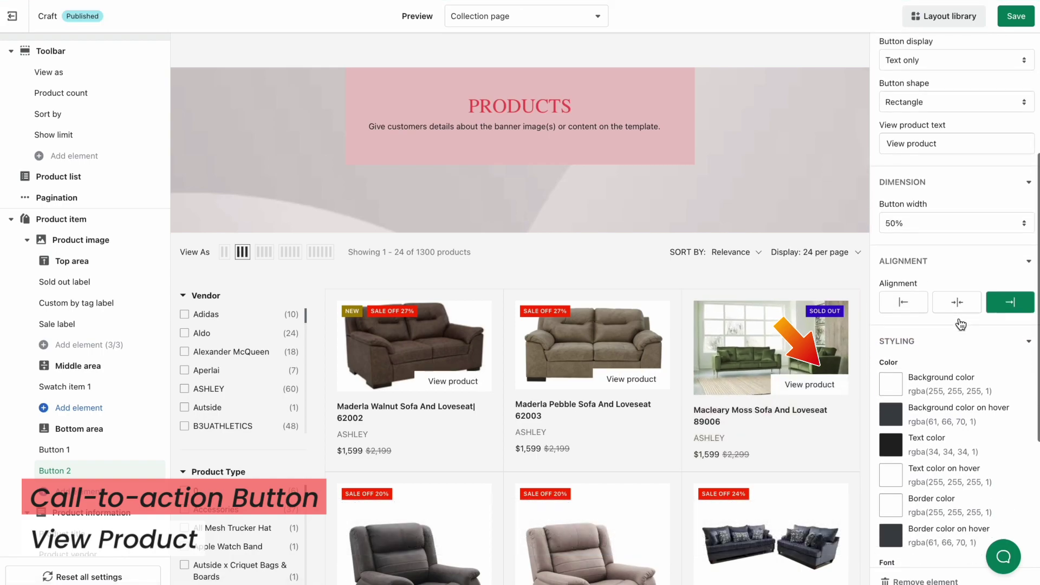
scroll(916, 304, "down", 4)
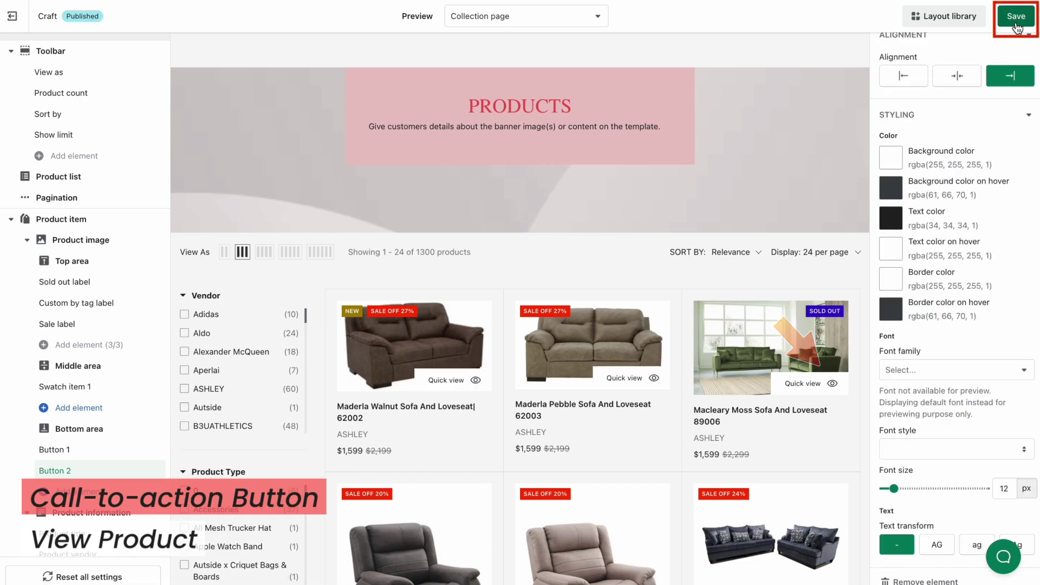
Save the button changes, then keep Product information left-aligned after trying centre alignment
left_click(1016, 21)
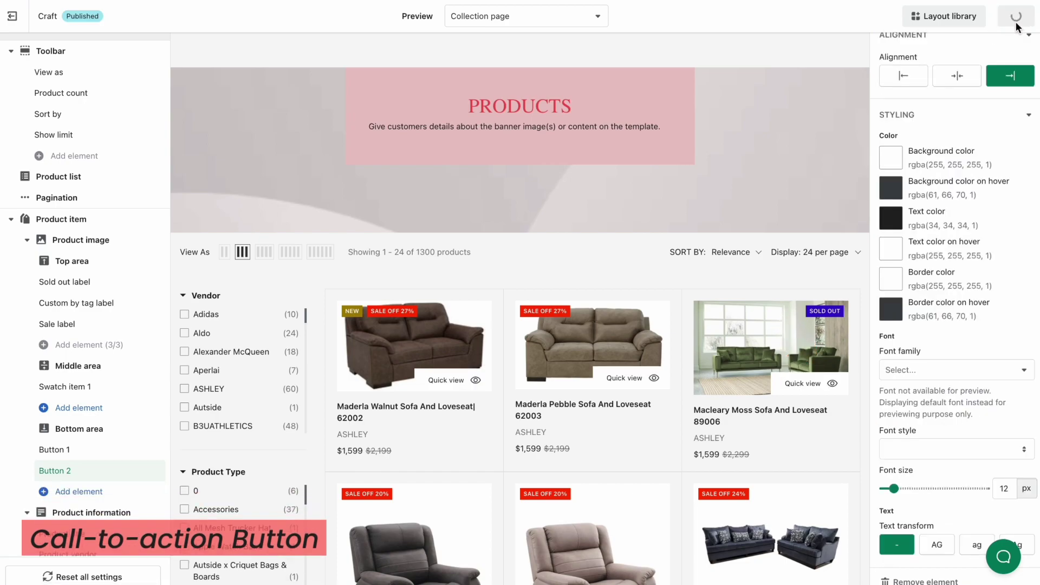
left_click(112, 422)
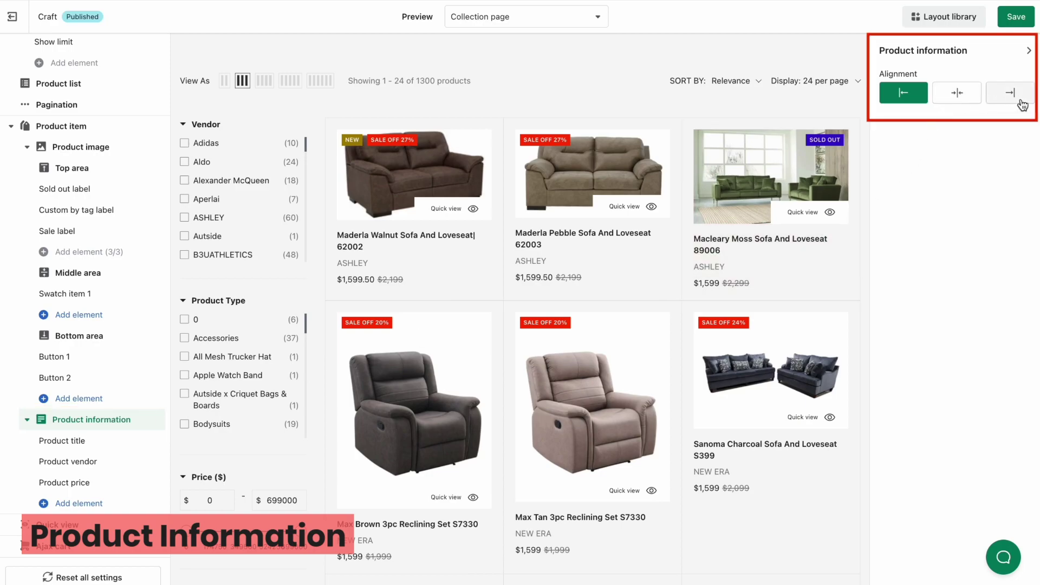
left_click(958, 97)
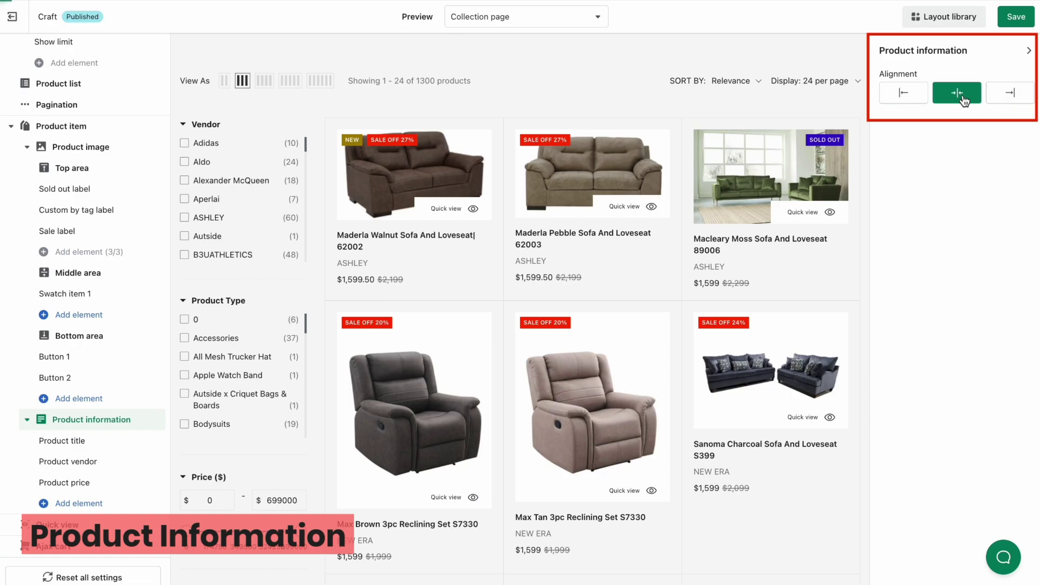
left_click(909, 101)
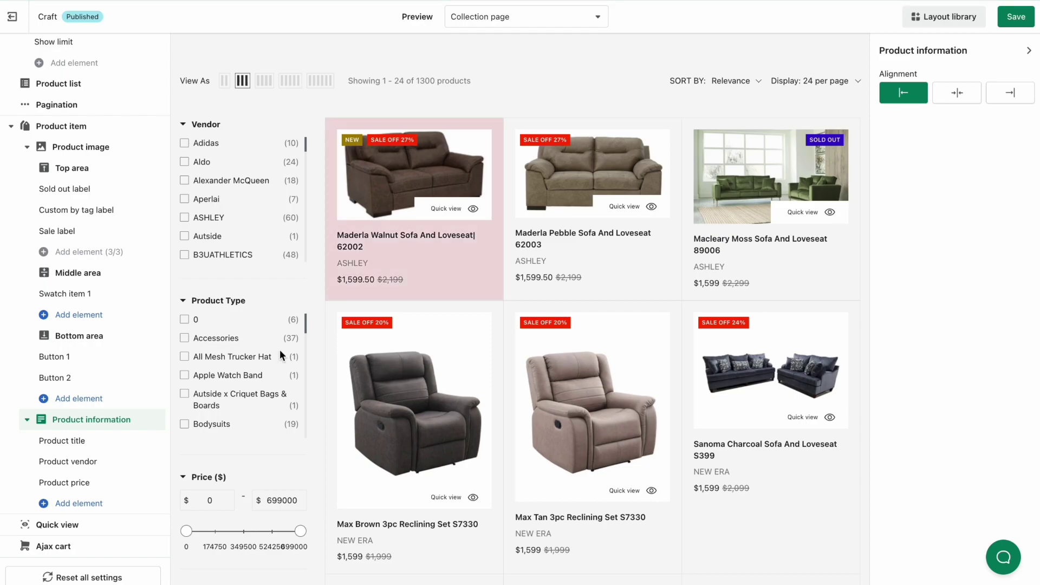
Make the product titles red and uppercase
left_click(95, 443)
left_click(891, 93)
left_click(1008, 117)
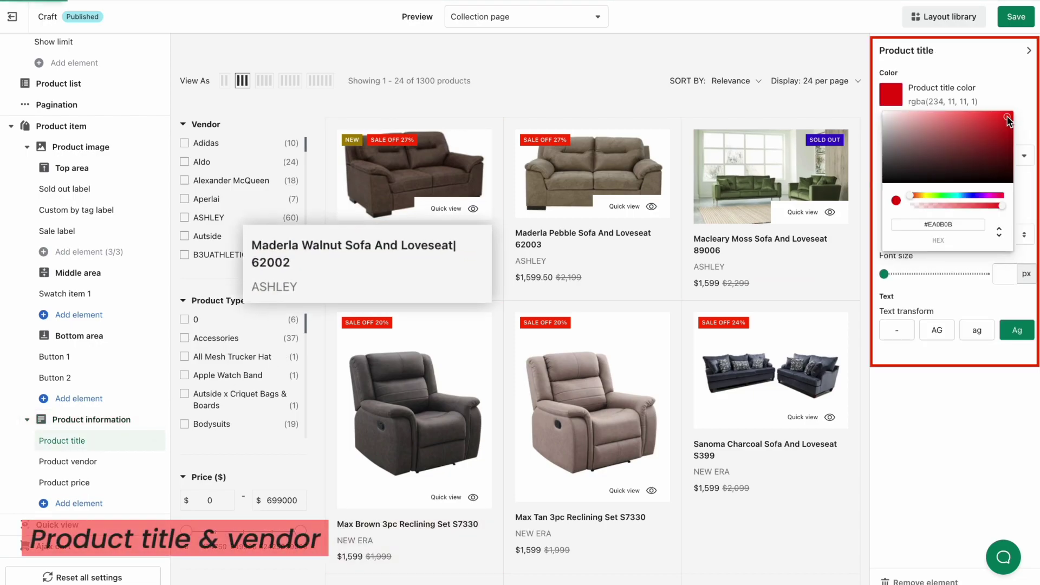
left_click(1006, 157)
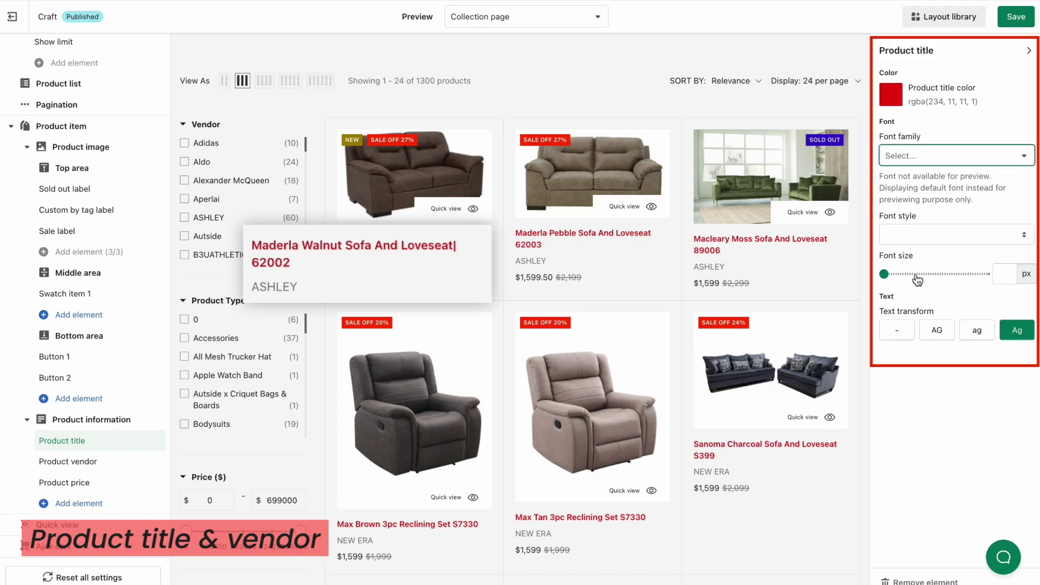
left_click(938, 336)
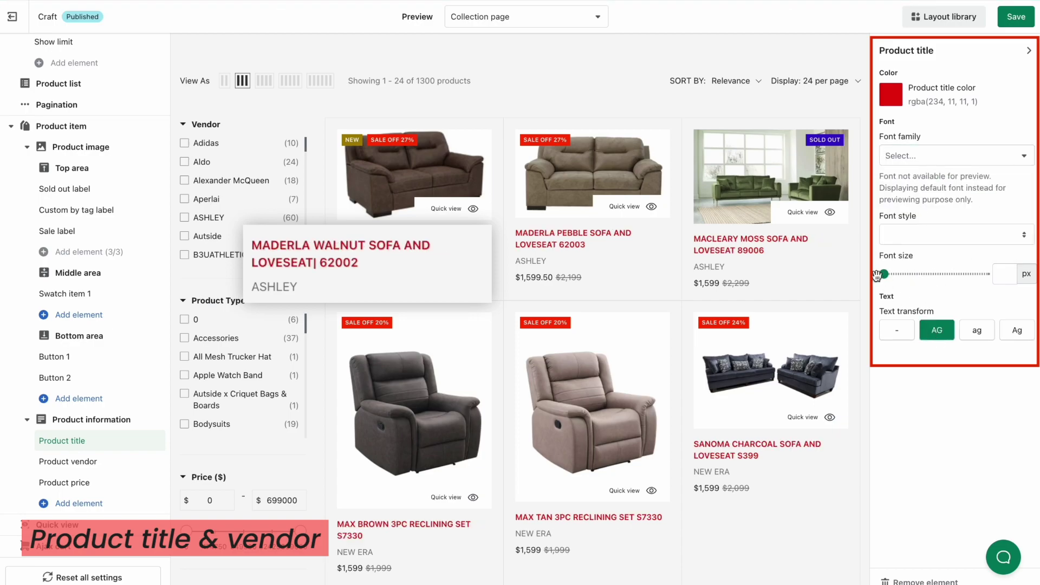
Show product vendor names in Mono with title-case capitalisation
left_click(106, 467)
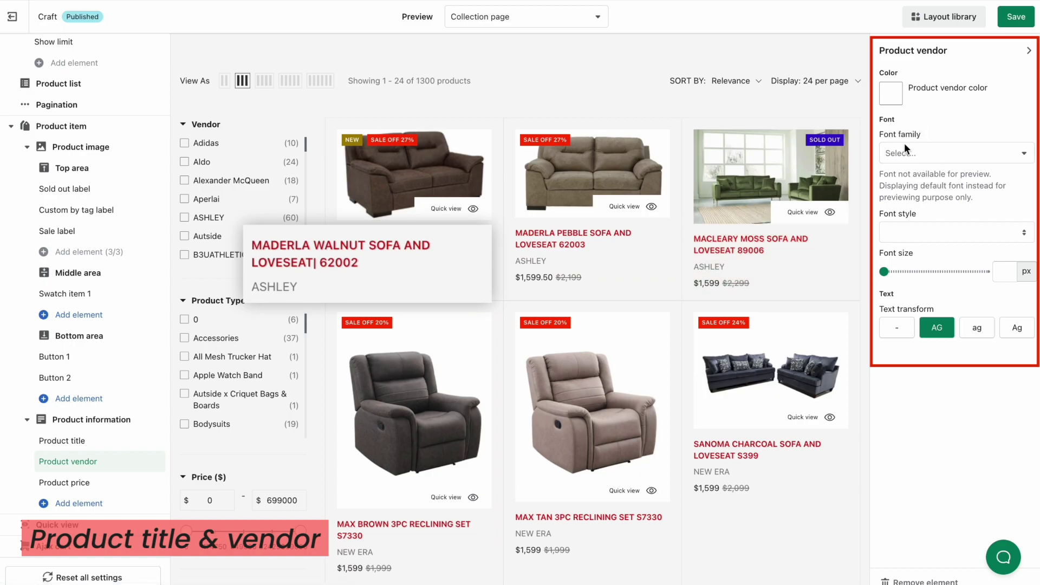
left_click(1017, 328)
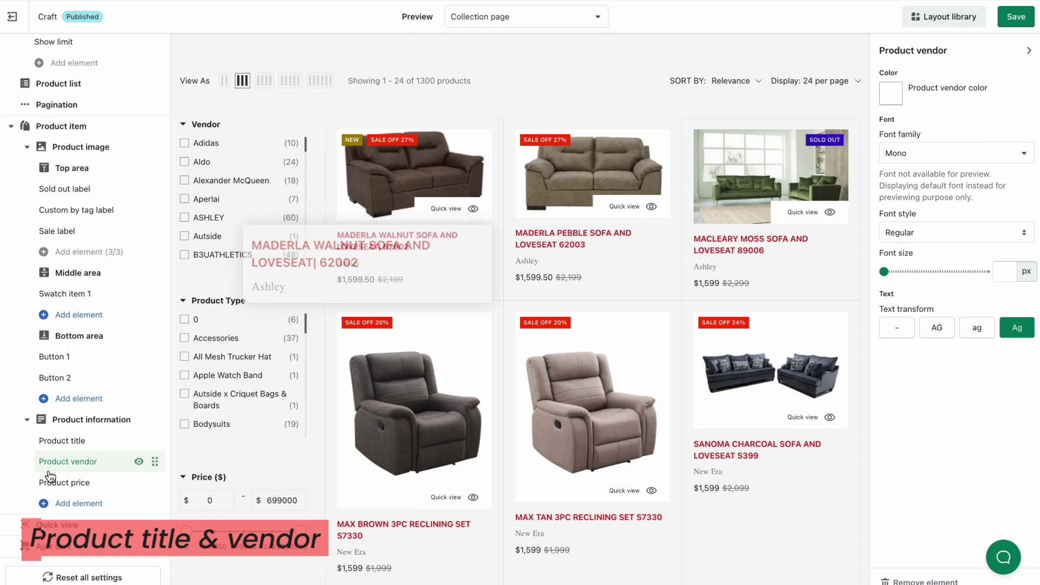
left_click(74, 488)
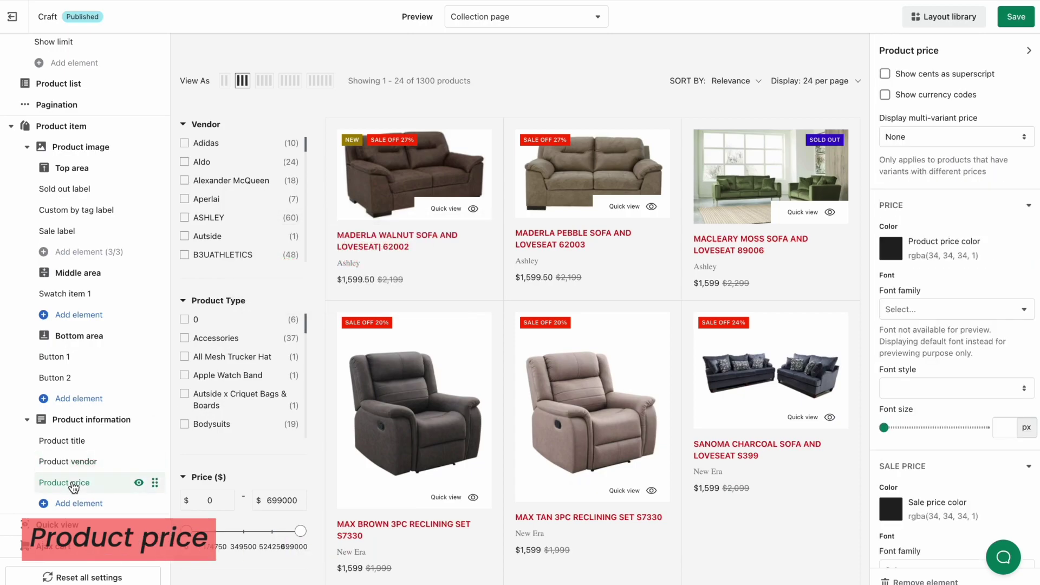
Show price cents as superscript without currency codes, and review the multi-variant price options
left_click(887, 77)
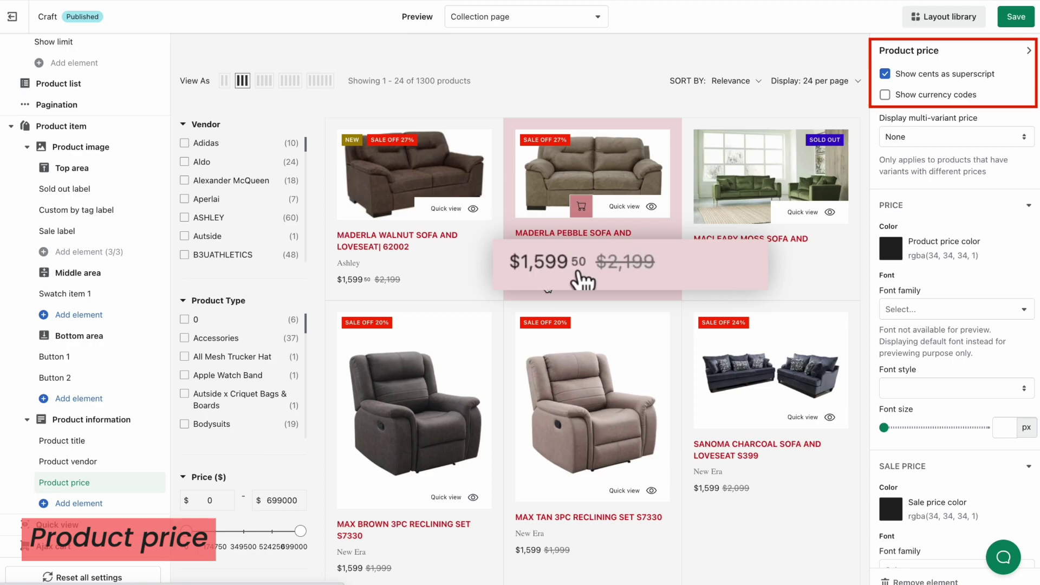
left_click(886, 95)
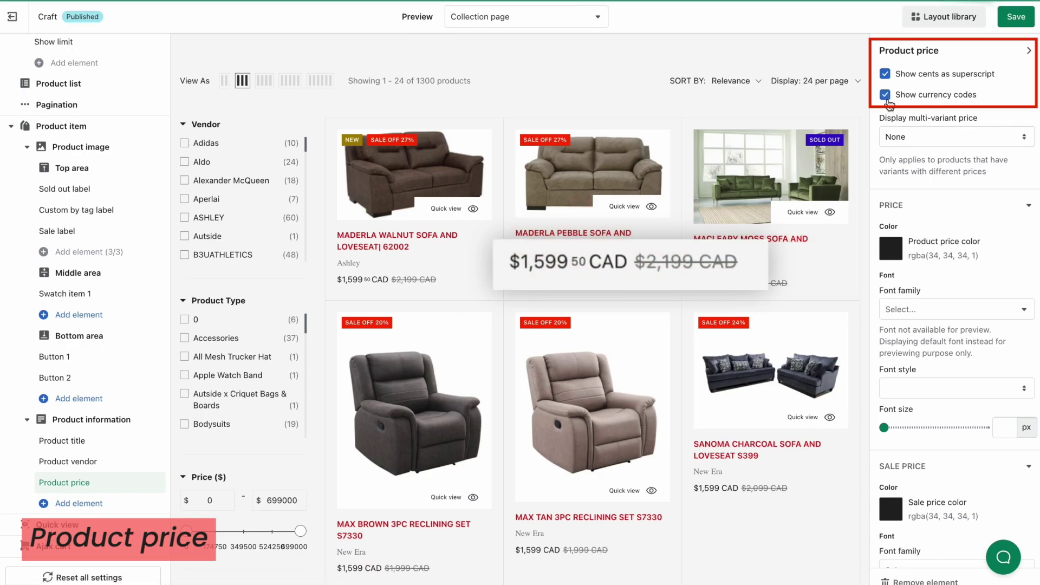
left_click(888, 98)
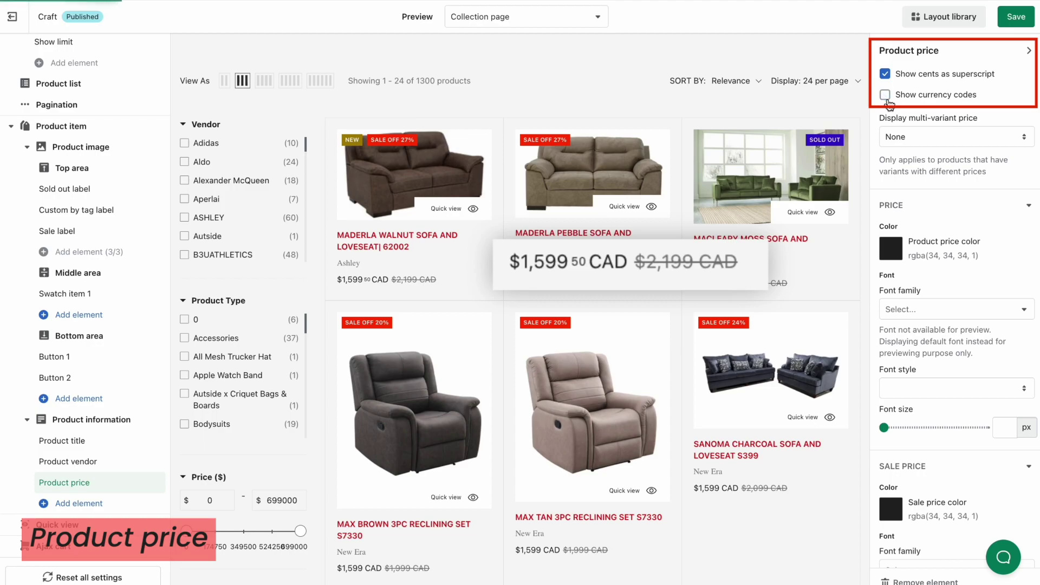
left_click(975, 135)
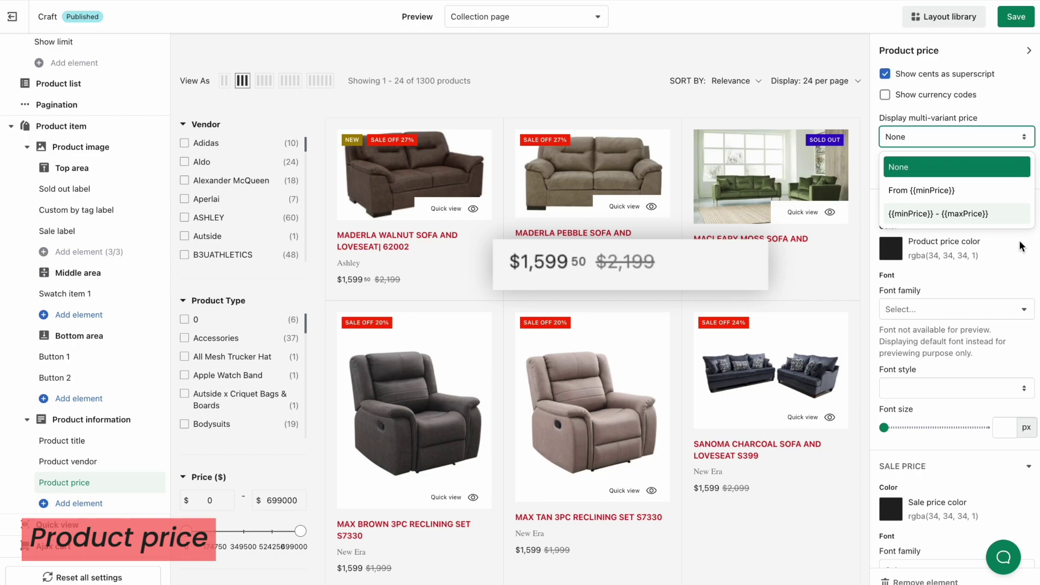
Set the price font size to 30 px and the sale price to 20 px
scroll(1020, 239, "down", 2)
scroll(934, 241, "down", 2)
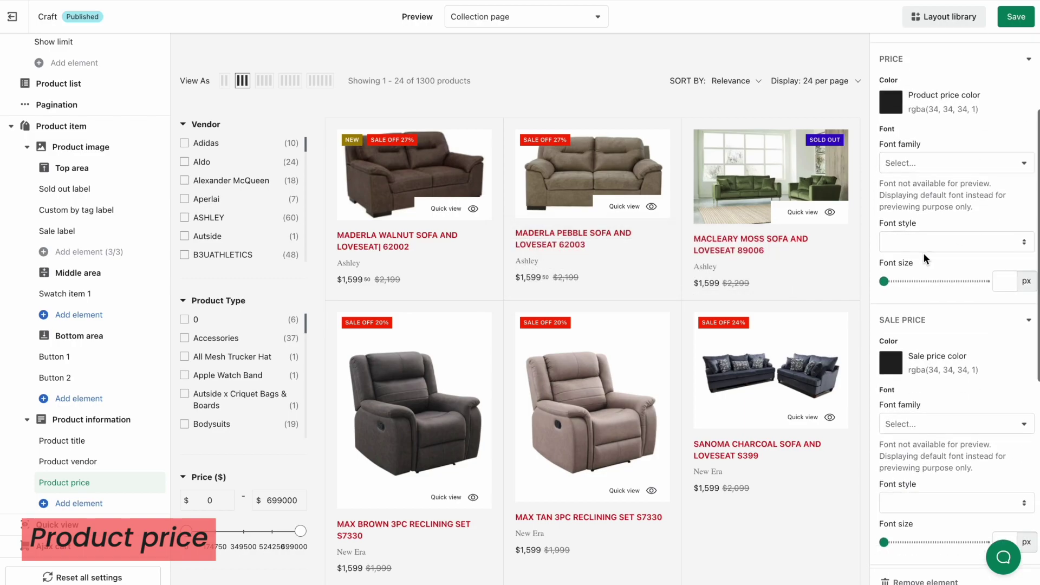
scroll(924, 252, "down", 1)
left_click_drag(888, 244, 925, 240)
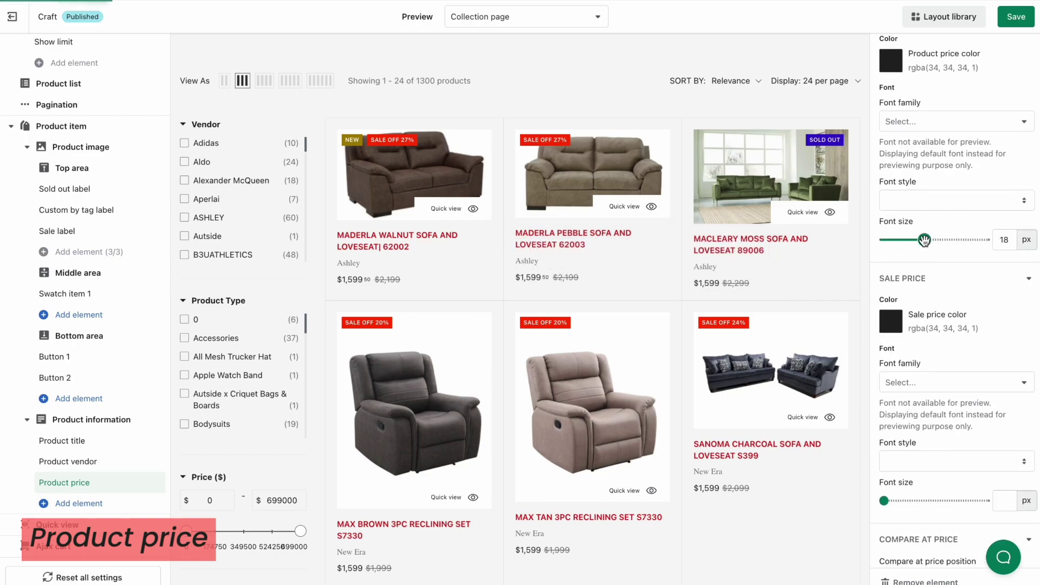
scroll(953, 271, "up", 1)
left_click_drag(924, 288, 985, 287)
scroll(969, 306, "down", 4)
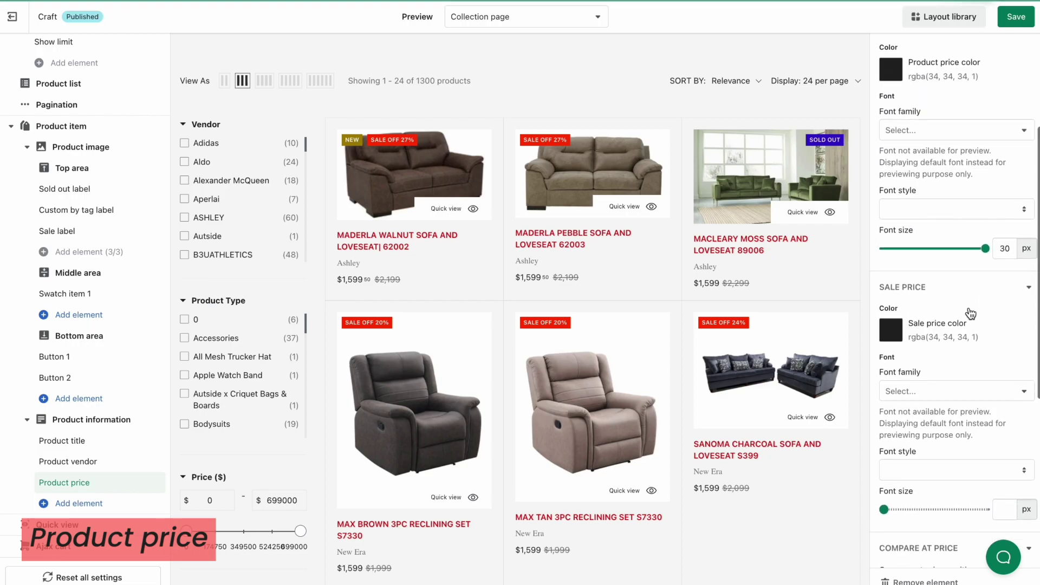
left_click_drag(885, 362, 935, 363)
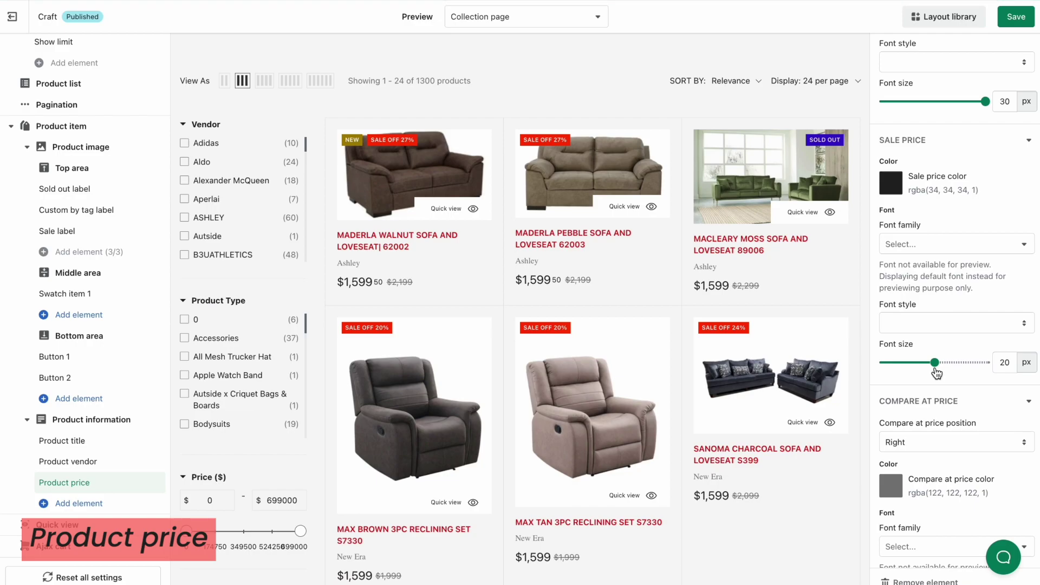
Set the compare-at price colour to dark grey, rgba(38, 36, 36, 1)
scroll(936, 373, "down", 3)
left_click(893, 329)
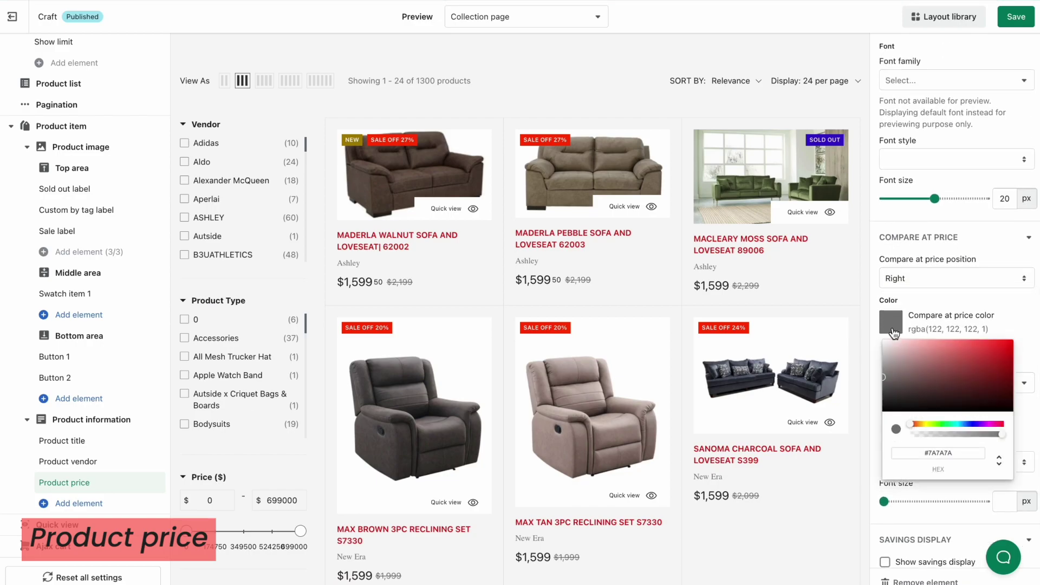
left_click(889, 403)
left_click(1019, 321)
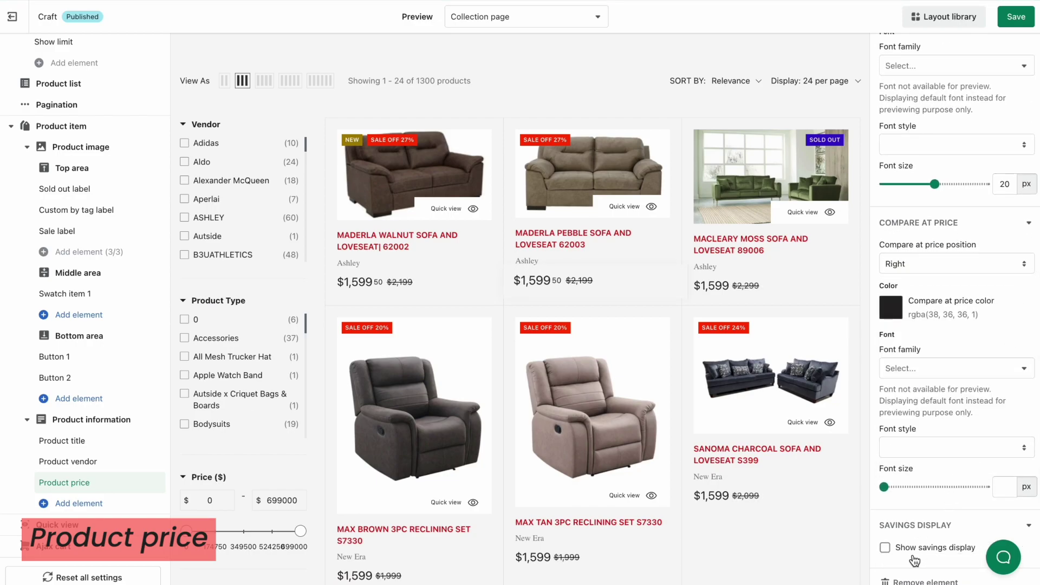
Turn on the savings display with the text 'Save {{salePercent}}'
left_click(885, 548)
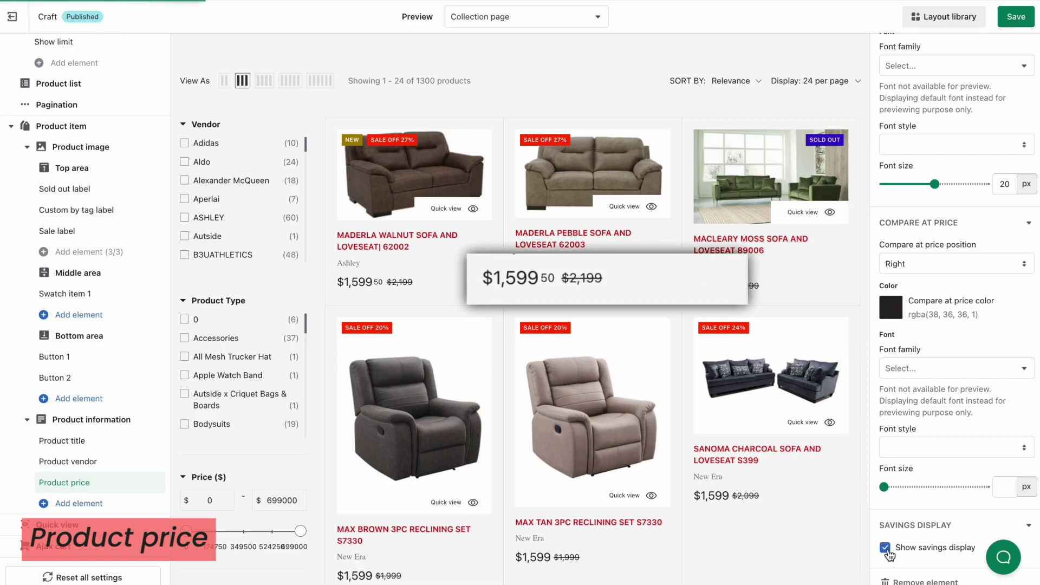
scroll(889, 555, "down", 3)
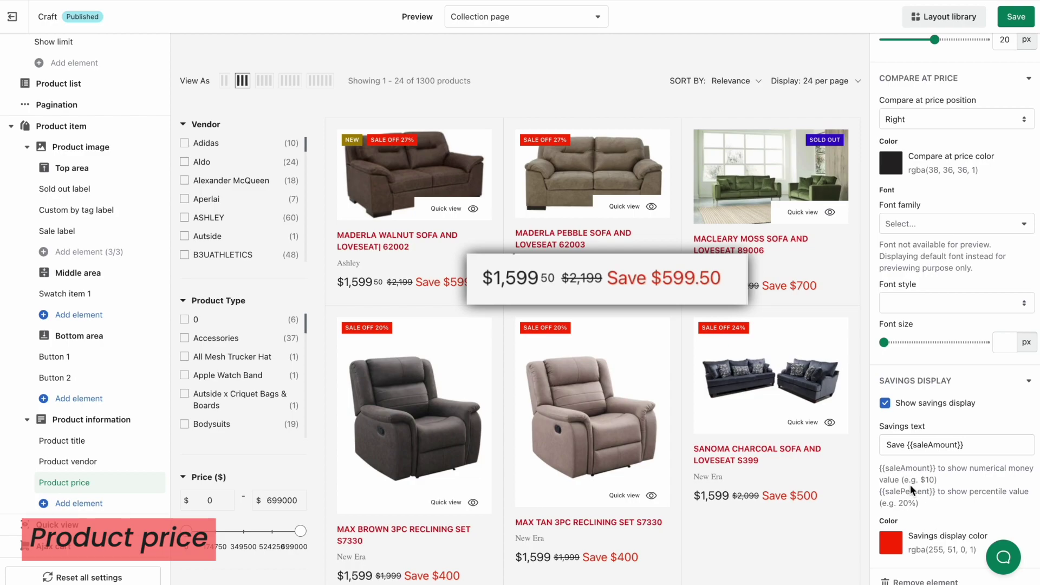
left_click_drag(902, 470, 939, 470)
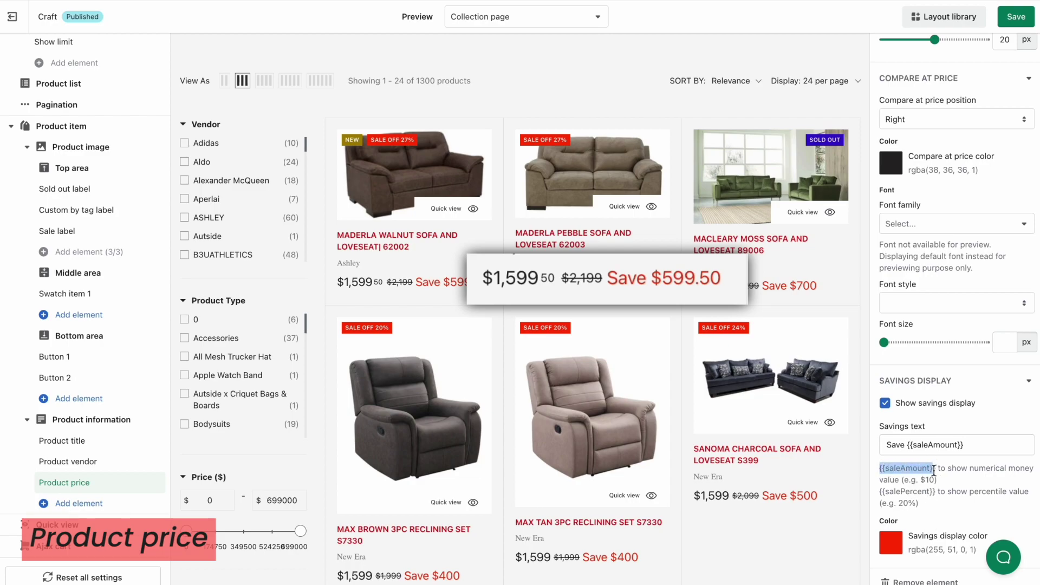
left_click_drag(880, 492, 930, 490)
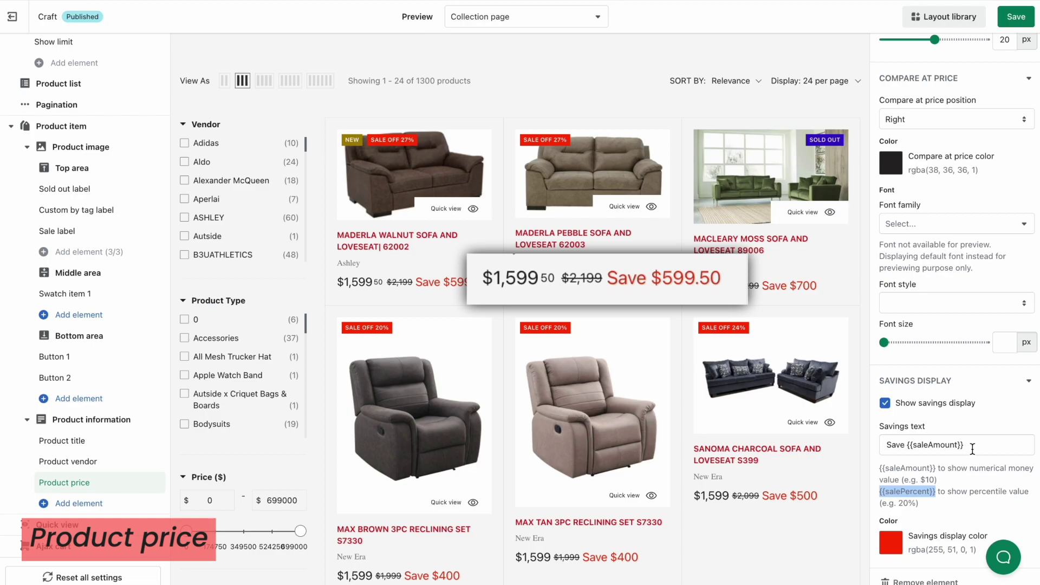
left_click_drag(973, 448, 916, 449)
type("{{salePercent}}")
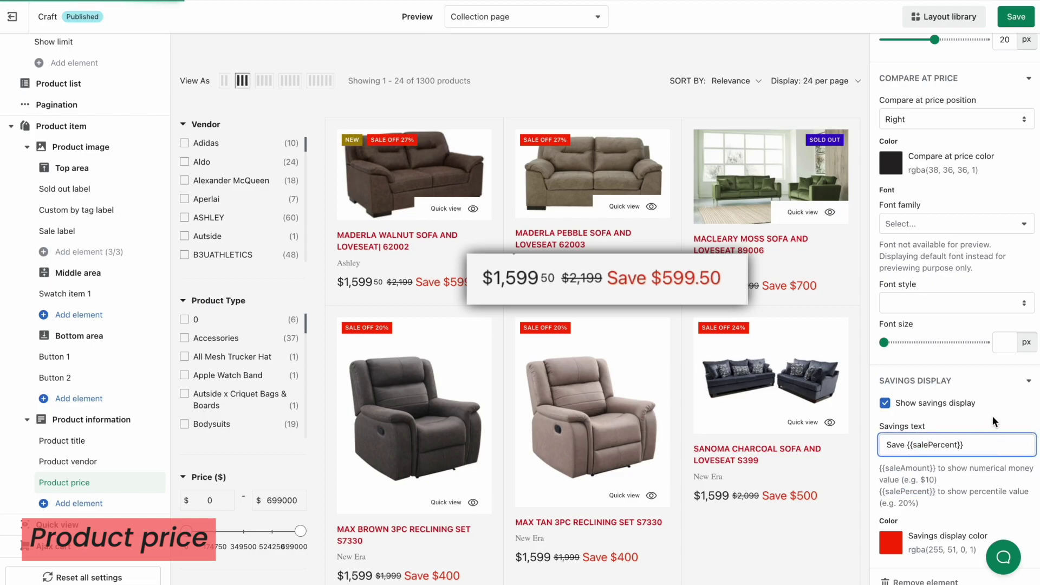
Colour the savings text olive, rgba(159, 159, 15, 1), and save
left_click(891, 542)
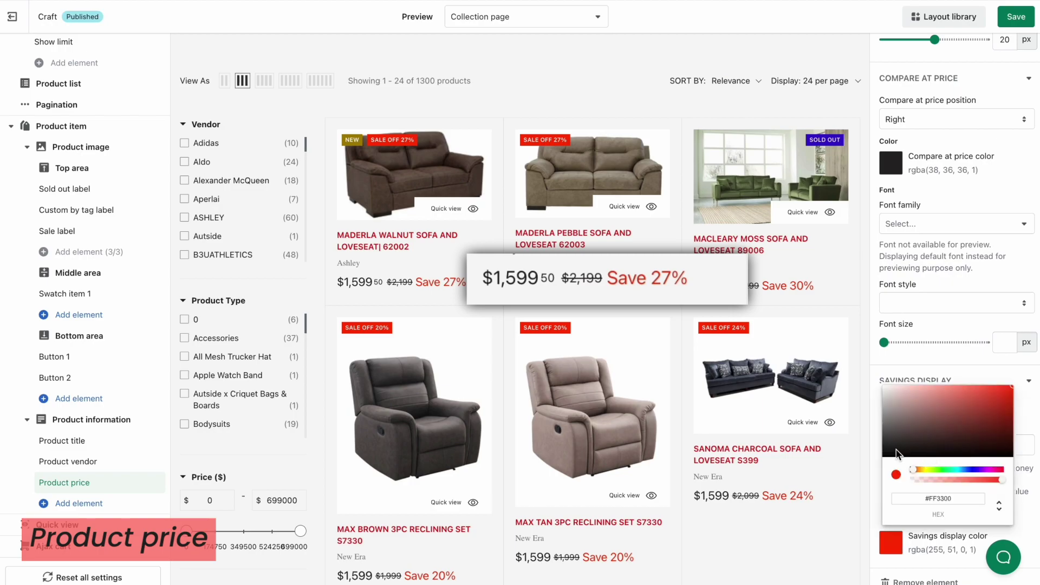
left_click(891, 452)
left_click(925, 469)
left_click(1002, 416)
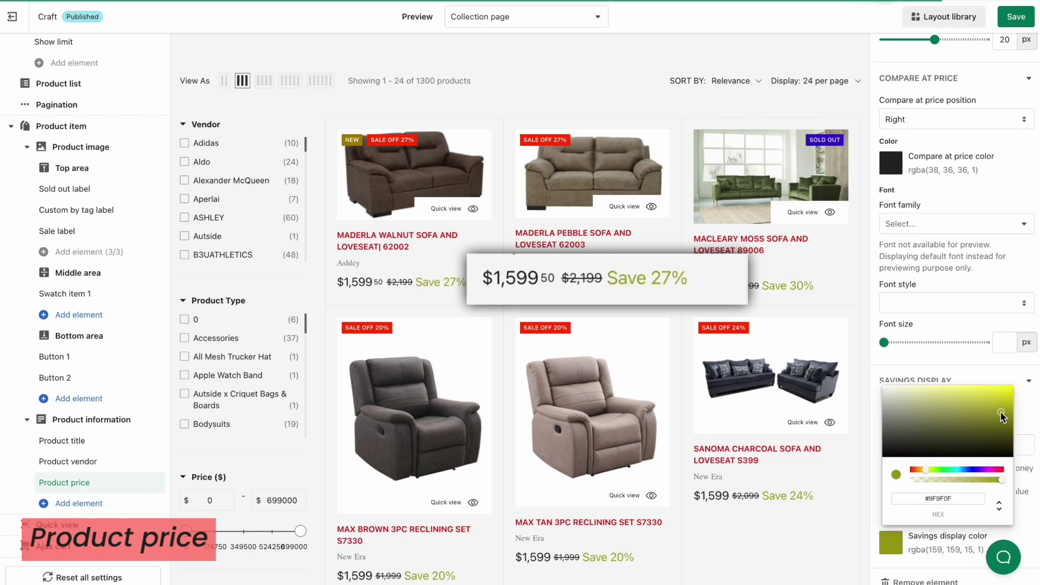
left_click(961, 359)
left_click(1017, 16)
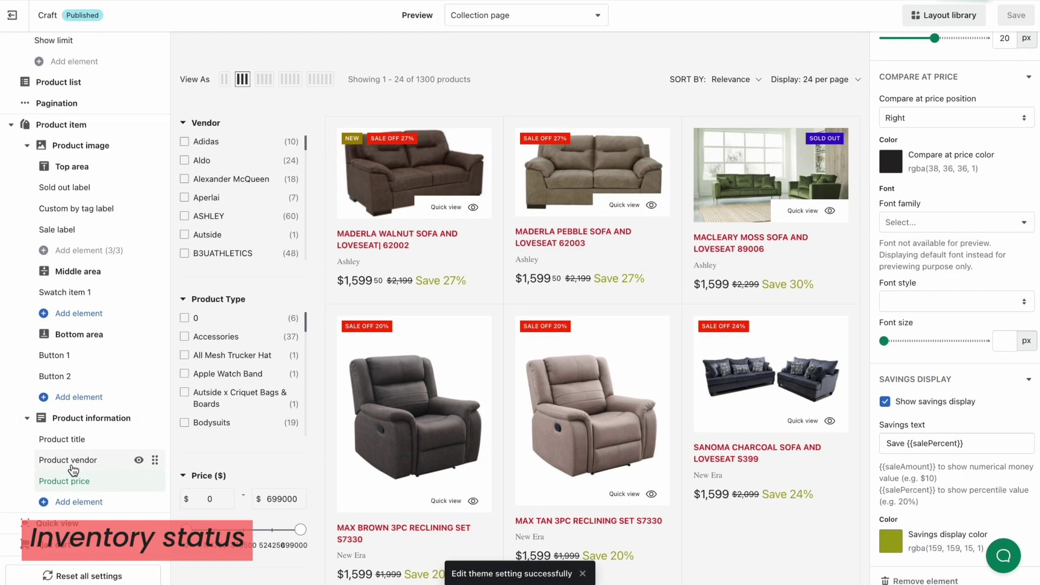
Add an Inventory status element to product items with a low-inventory threshold of 2
left_click(81, 504)
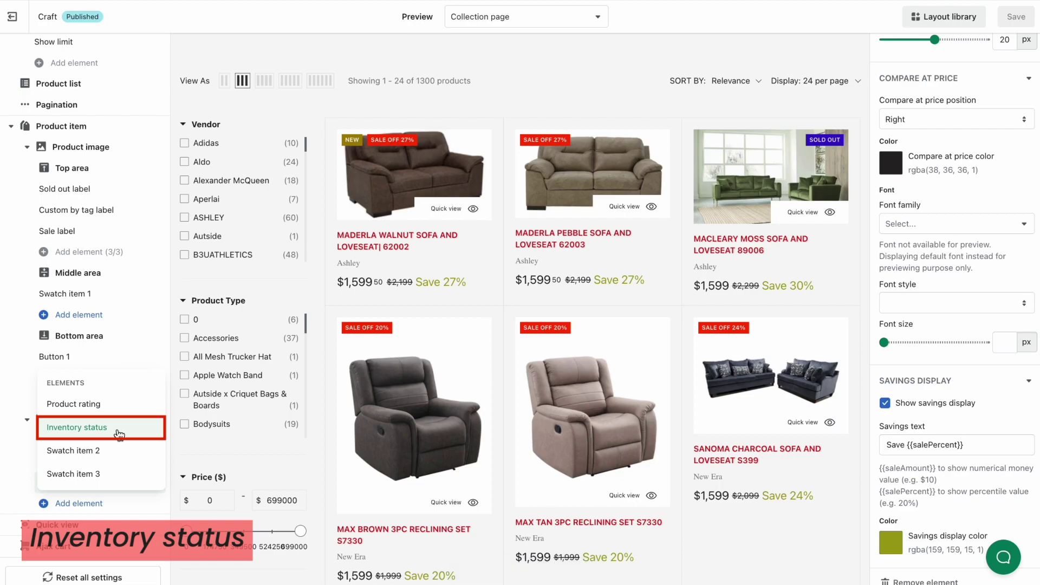
left_click(119, 434)
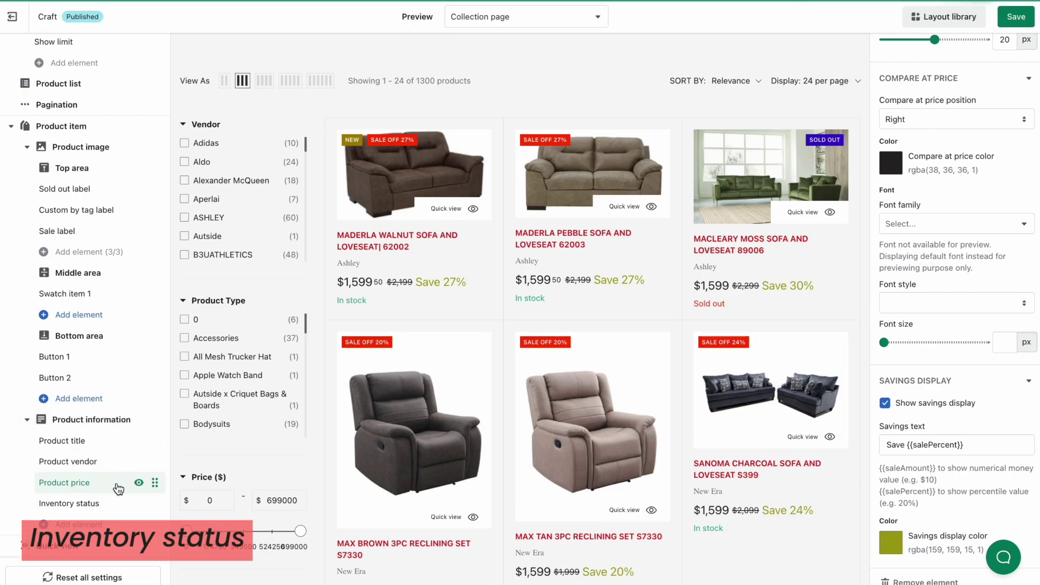
left_click(86, 489)
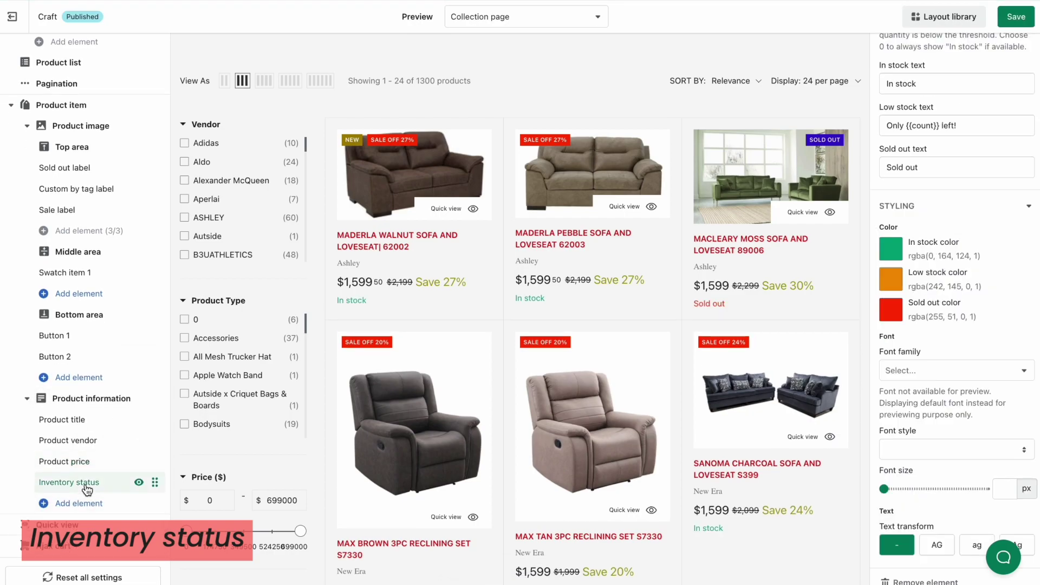
scroll(954, 165, "up", 2)
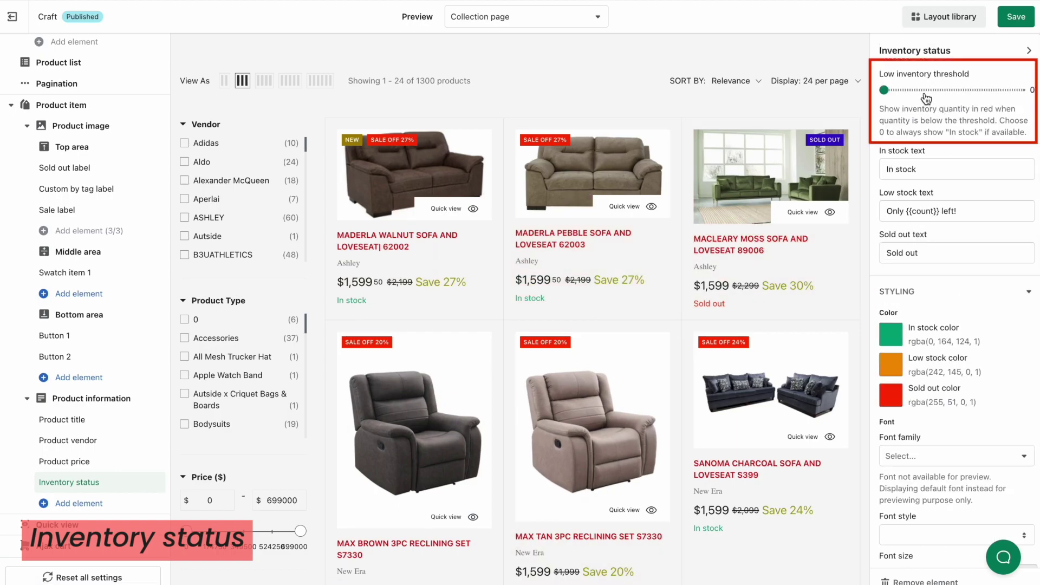
left_click_drag(885, 91, 886, 93)
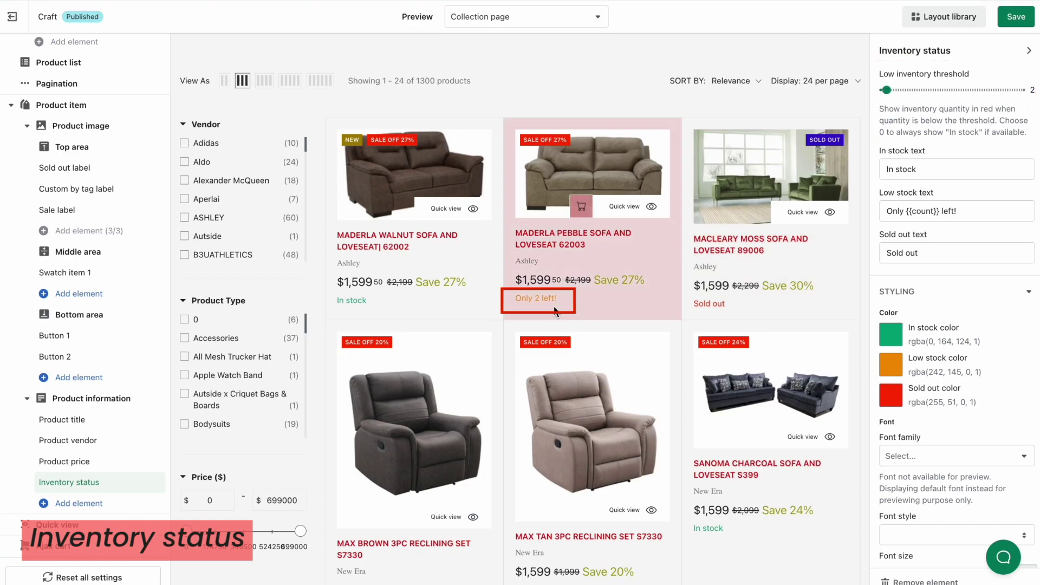
Replace the 'In stock' message with 'Available'
scroll(553, 304, "down", 1)
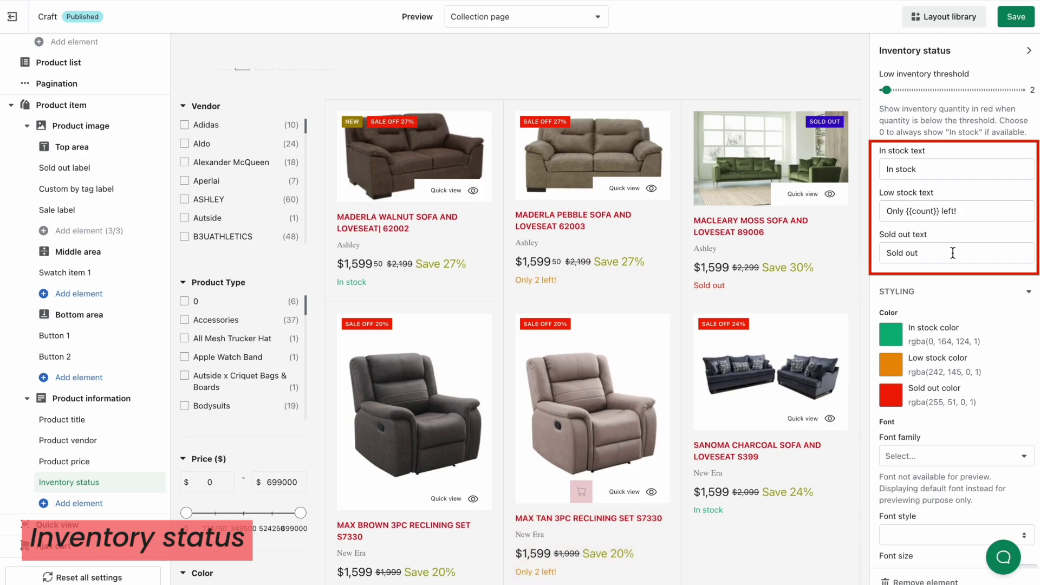
left_click(945, 170)
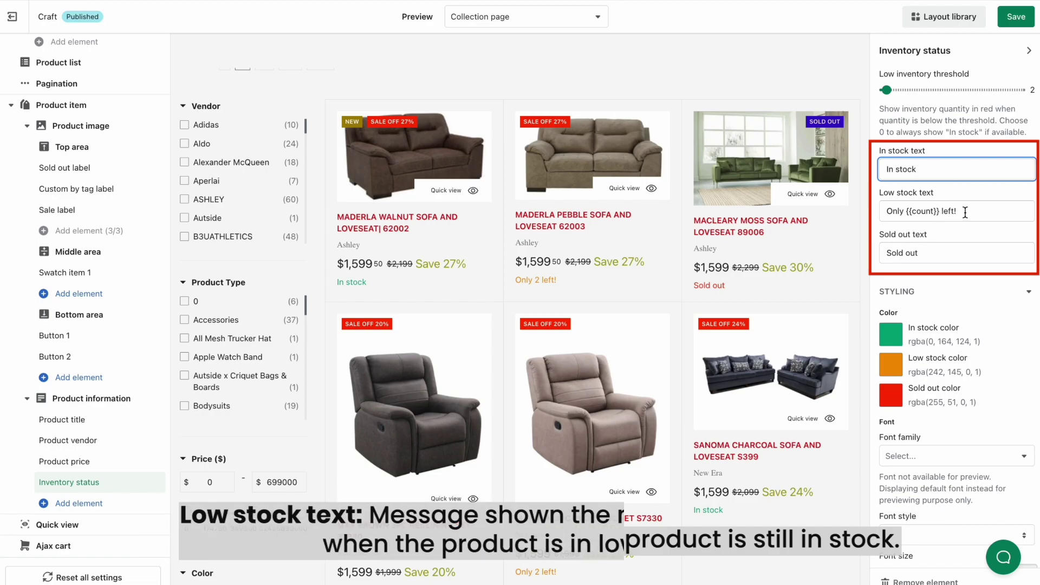
left_click(966, 211)
left_click(924, 254)
left_click(920, 170)
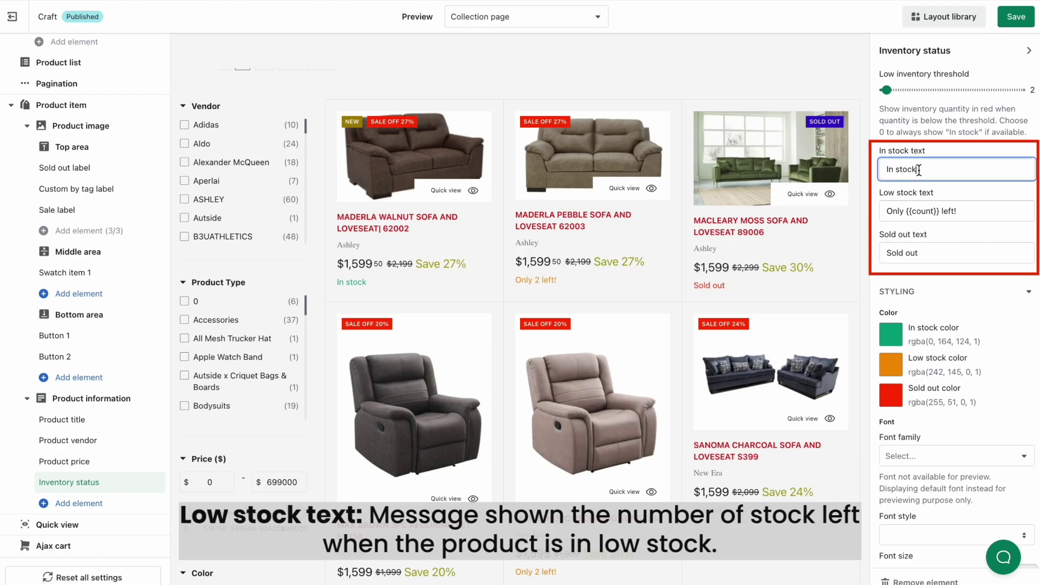
triple_click(919, 170)
type("Availa")
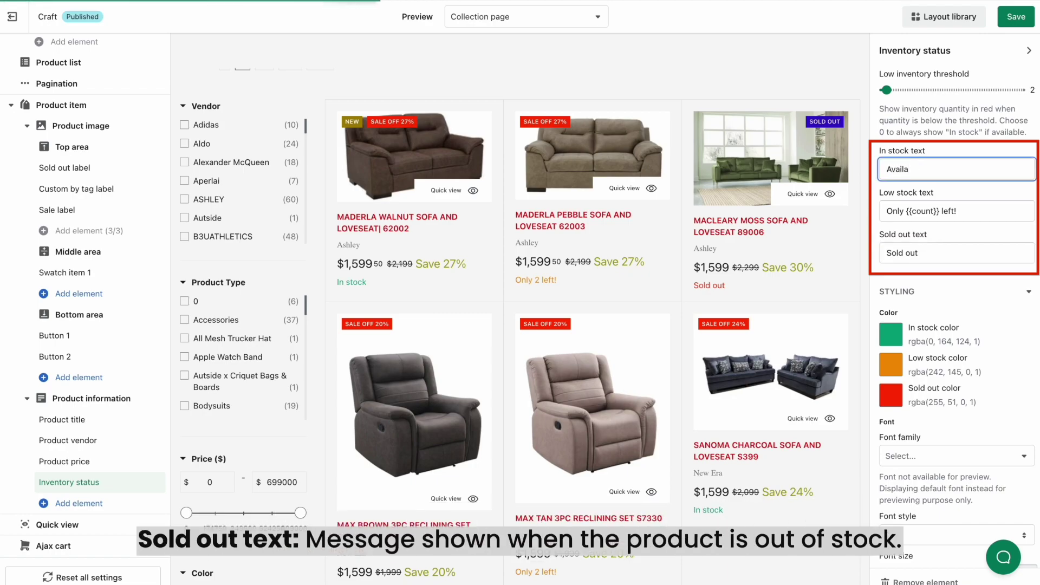
type("ble")
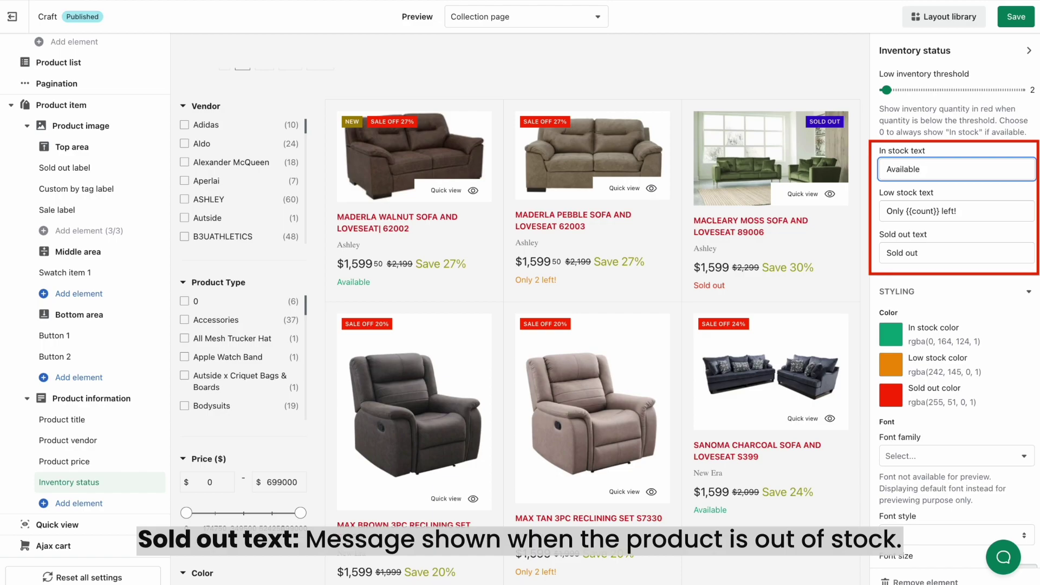
Set the in-stock status to dark green rgba(9, 98, 77, 1) at 15 px, and save
left_click(896, 340)
left_click(1003, 400)
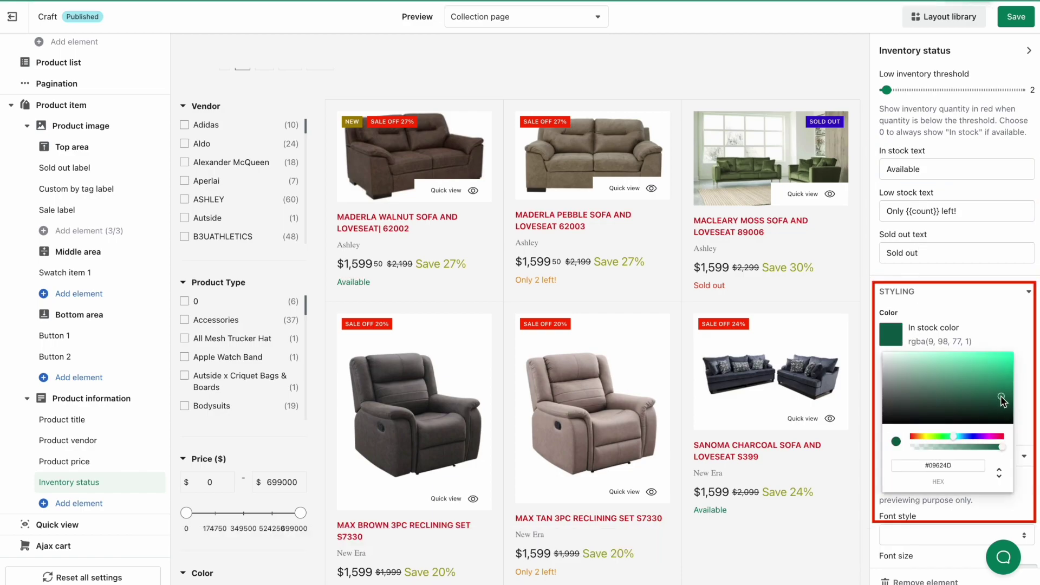
scroll(1035, 384, "down", 2)
left_click_drag(884, 490, 910, 489)
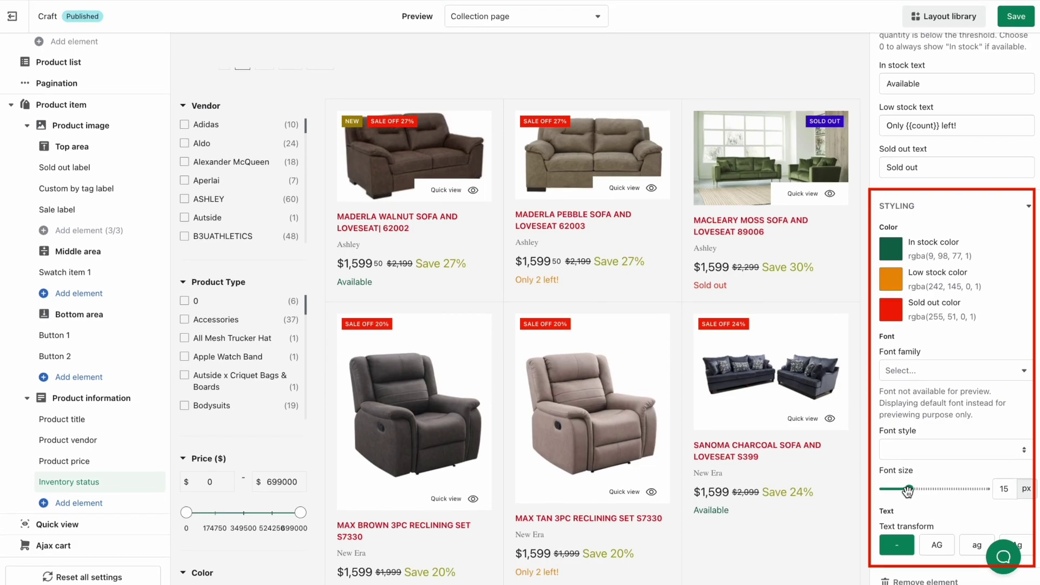
left_click(1015, 17)
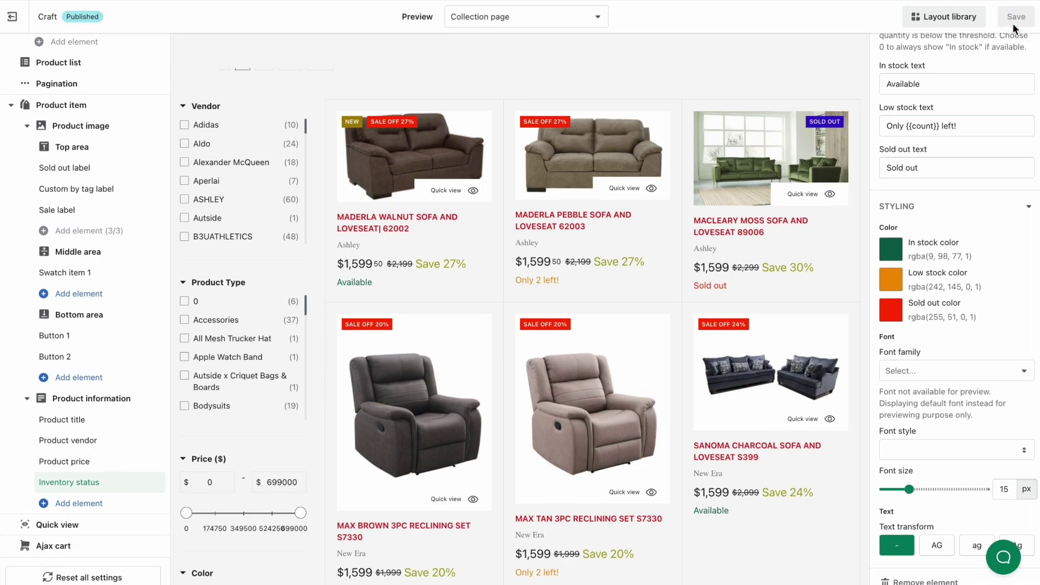
left_click(81, 504)
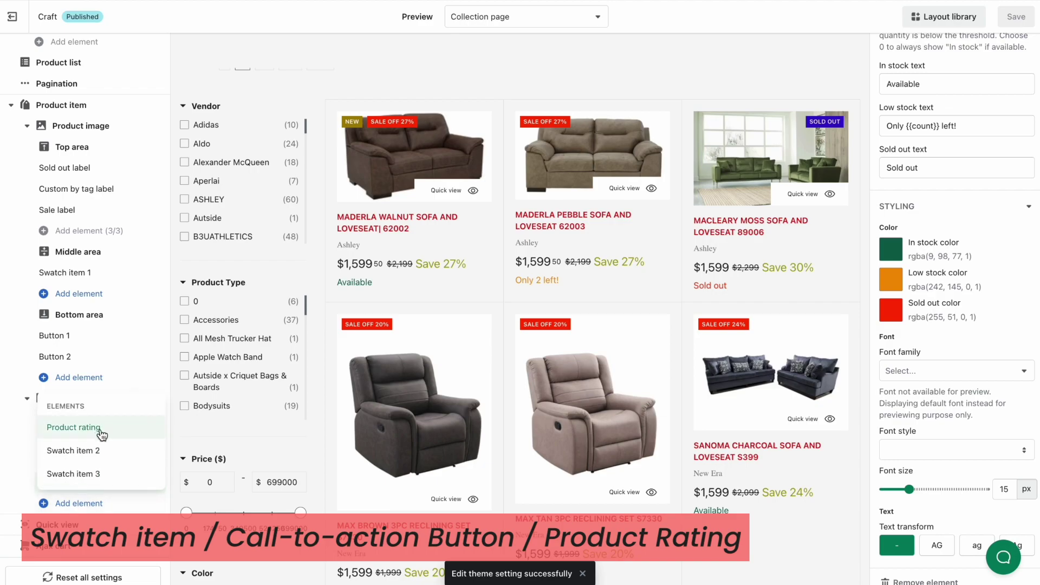